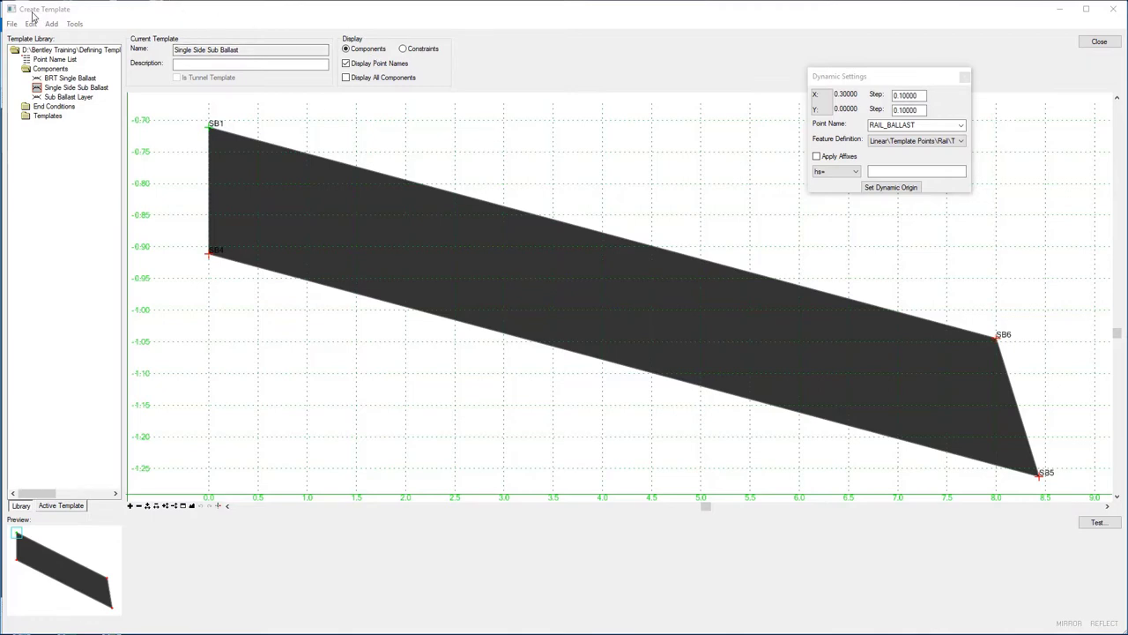
Step: Create a new template named Single Track Ballast in the Components folder of the template library
drag(880, 76, 928, 64)
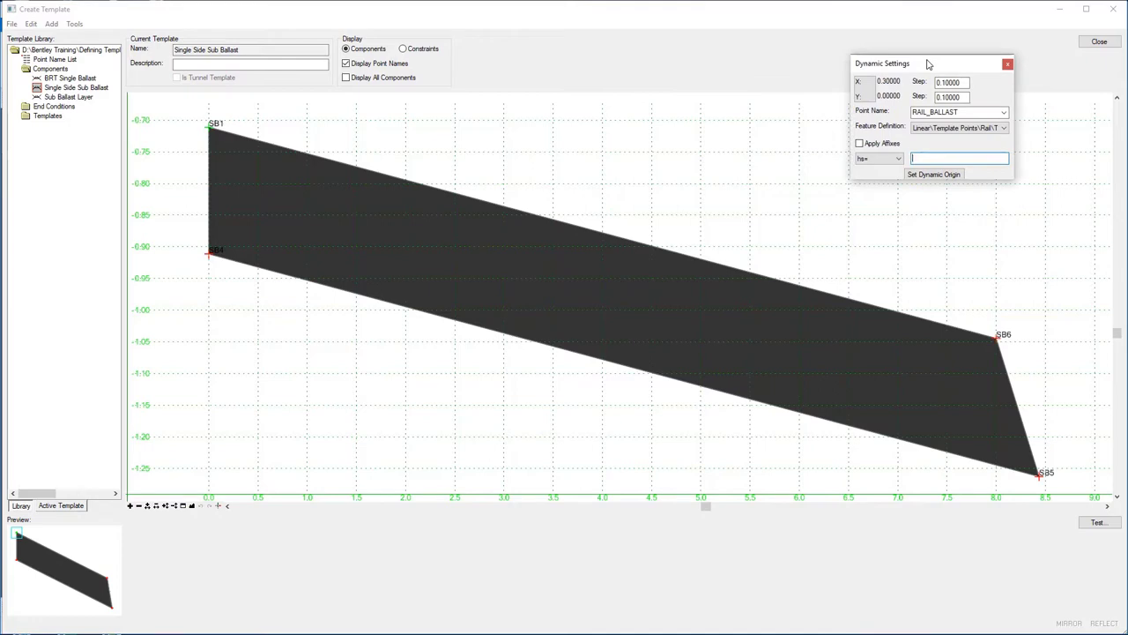
click(52, 69)
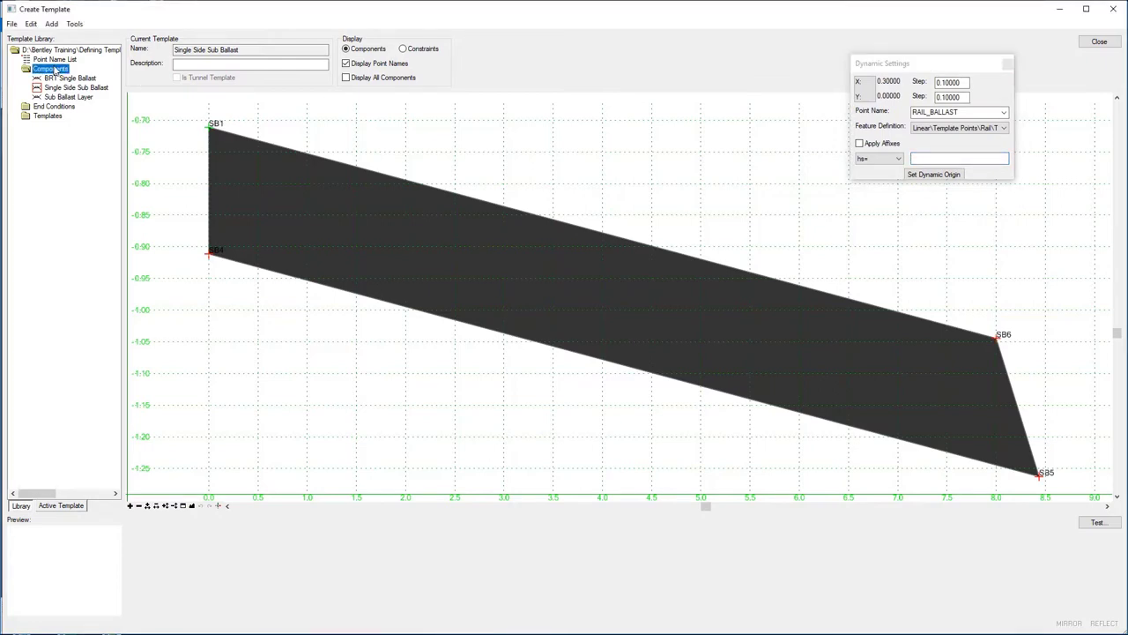
right_click(55, 70)
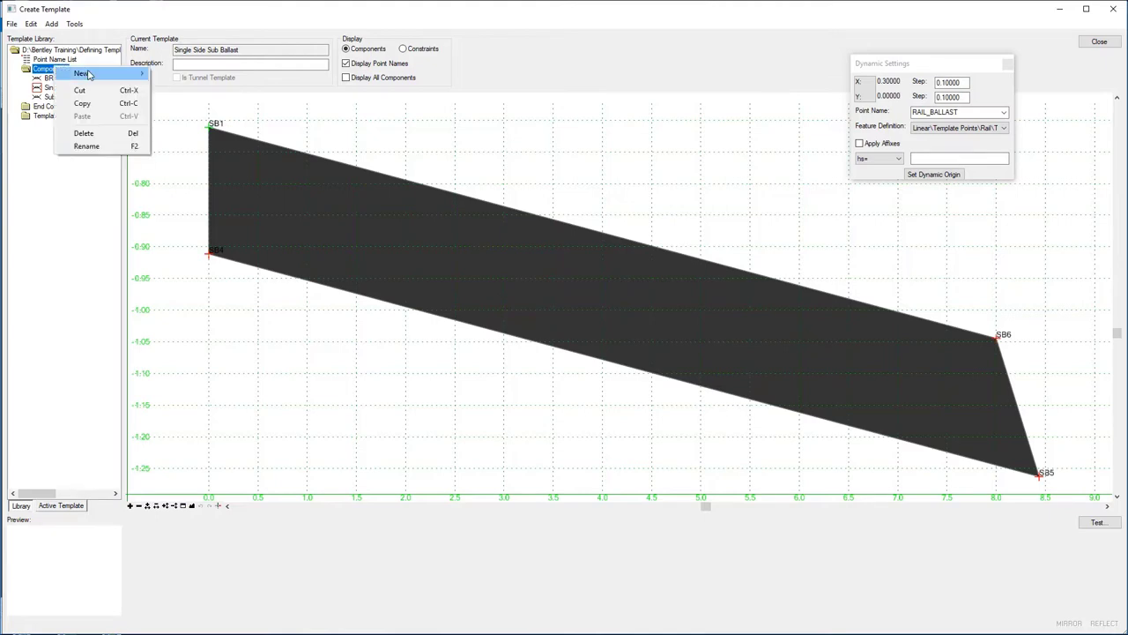
mouse_move(88, 75)
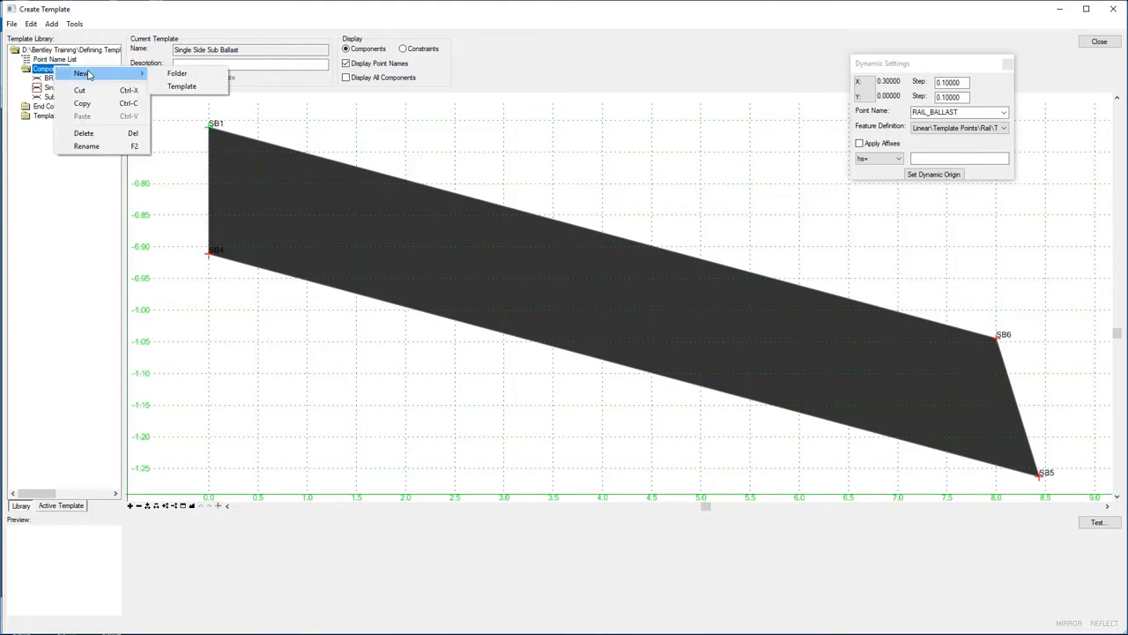
click(182, 86)
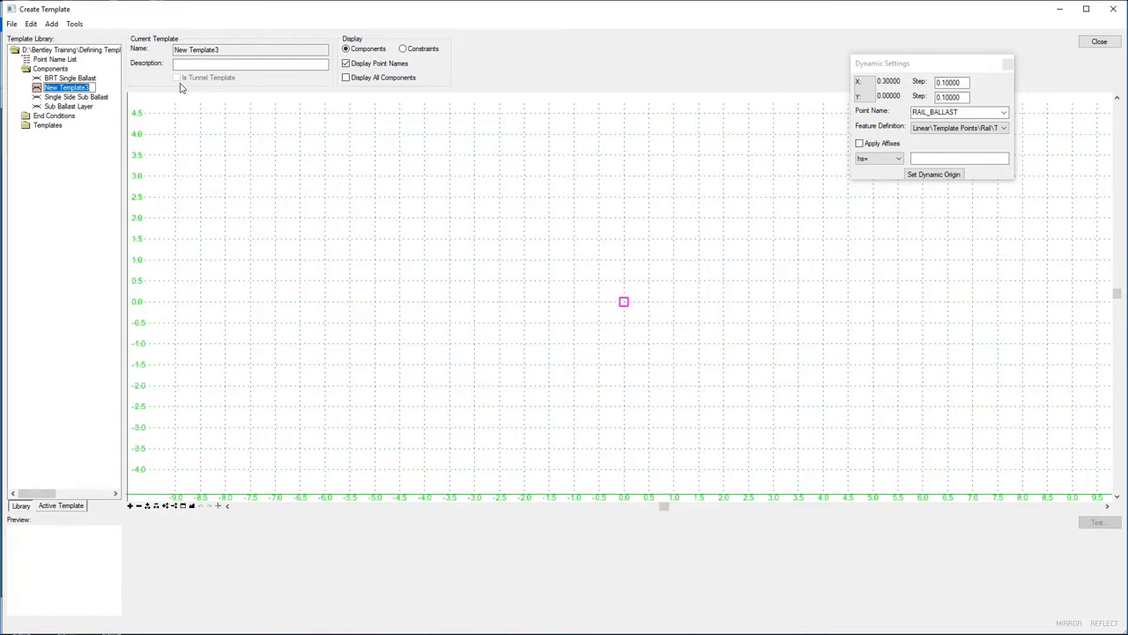
text(Si)
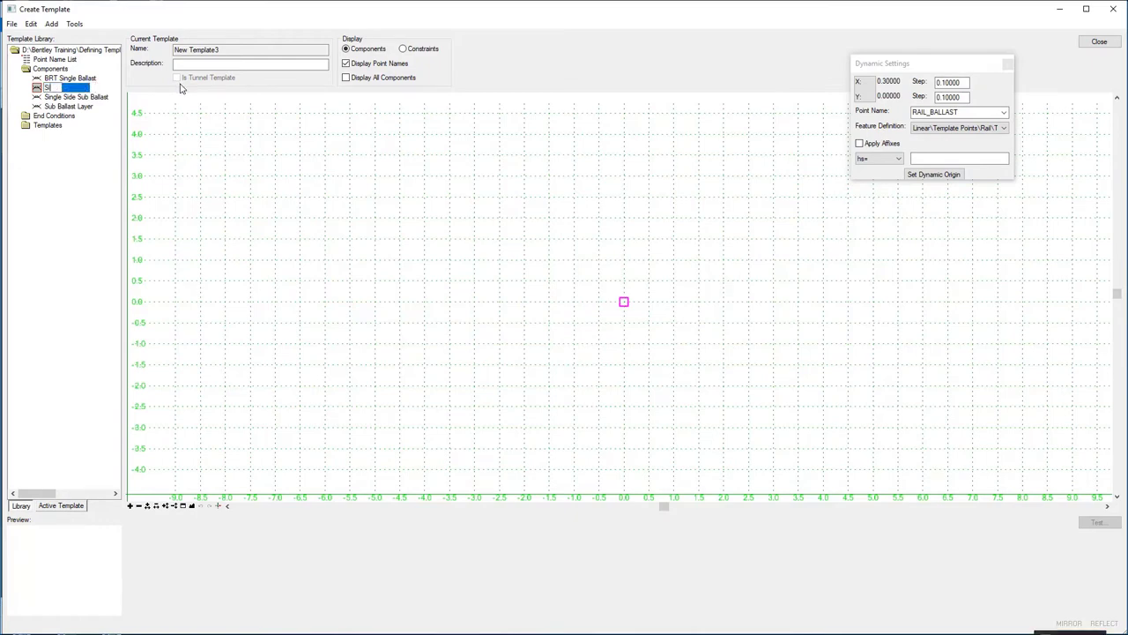
text(ngle Track Ballast)
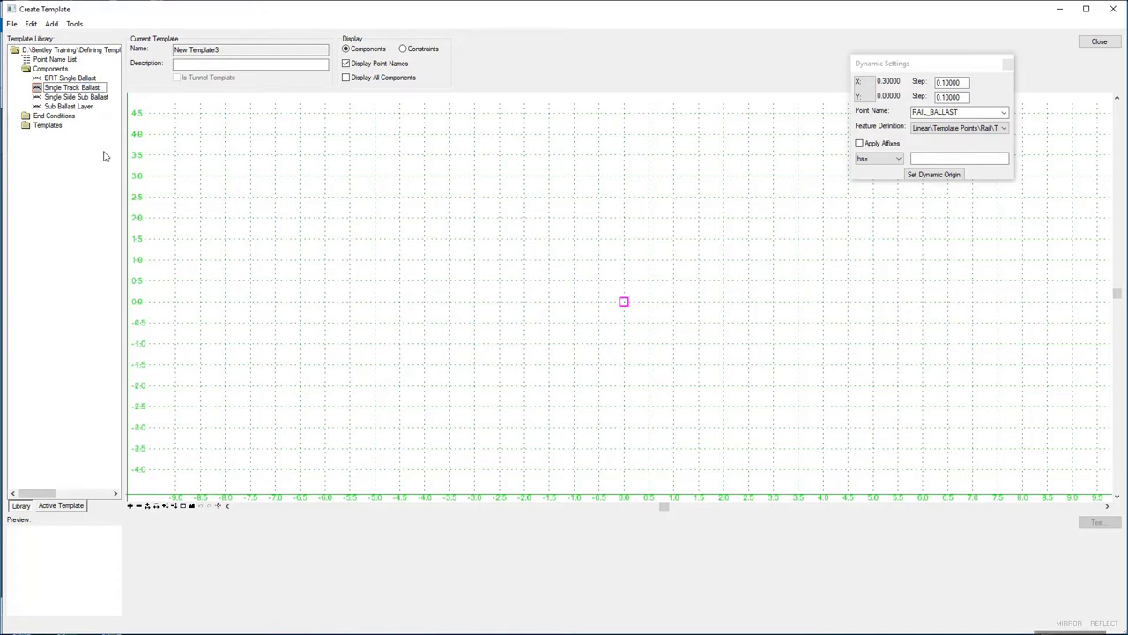
click(103, 157)
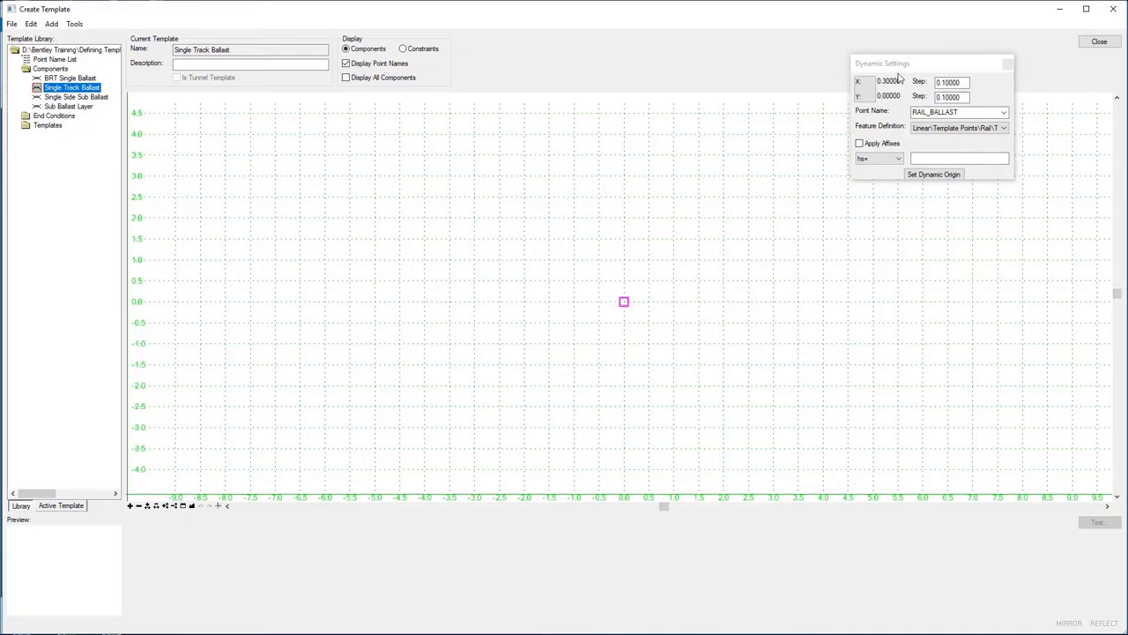
Step: Set the point name for new template points to RAIL_CL in the dynamic settings
double_click(949, 82)
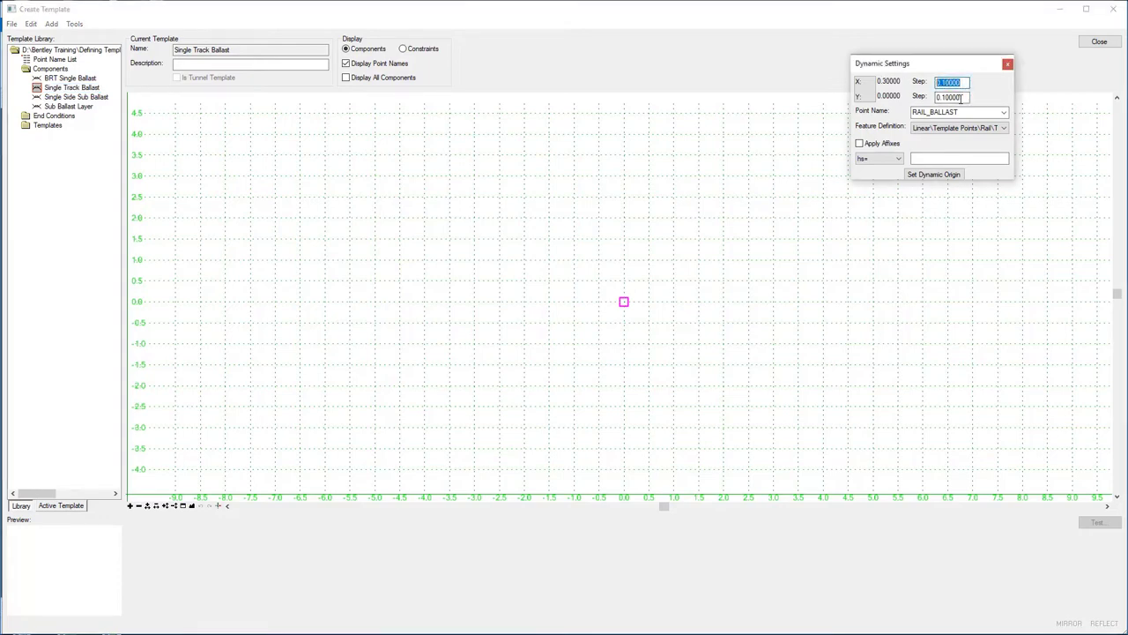
drag(961, 98, 934, 97)
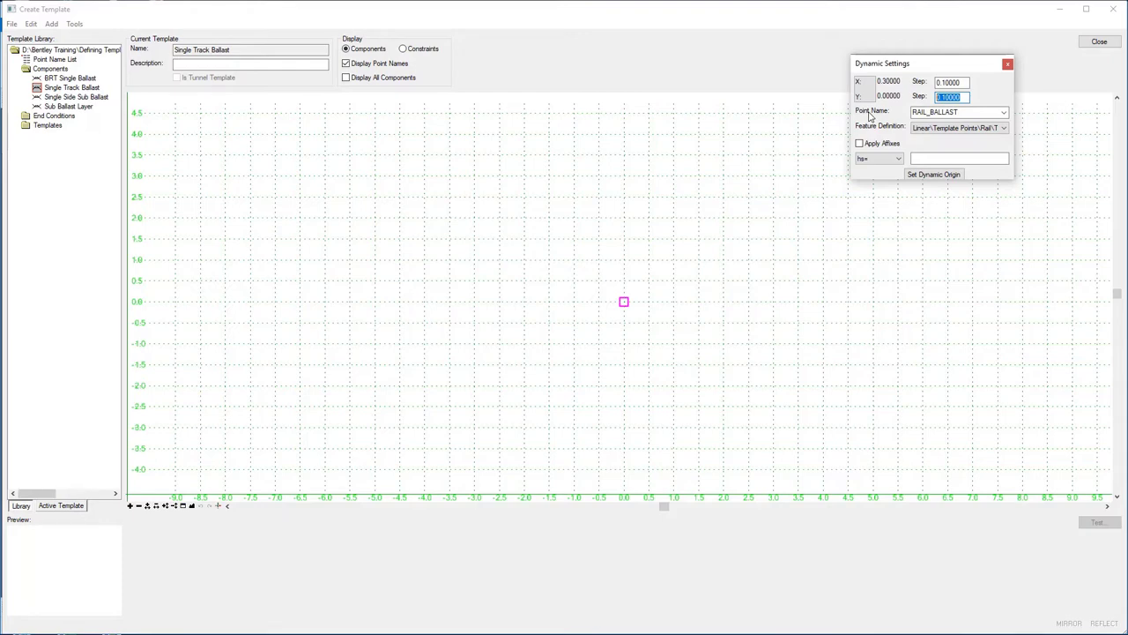
double_click(964, 112)
click(965, 112)
key(BackSpace)
key(BackSpace)
key(BackSpace)
key(BackSpace)
key(BackSpace)
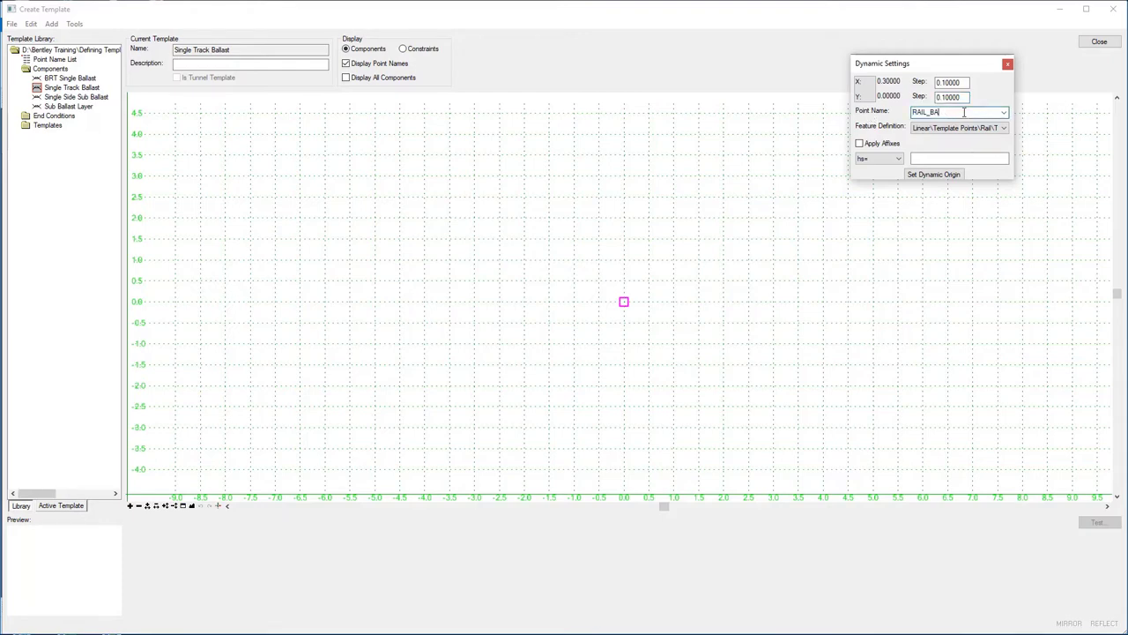
key(BackSpace)
text(CL)
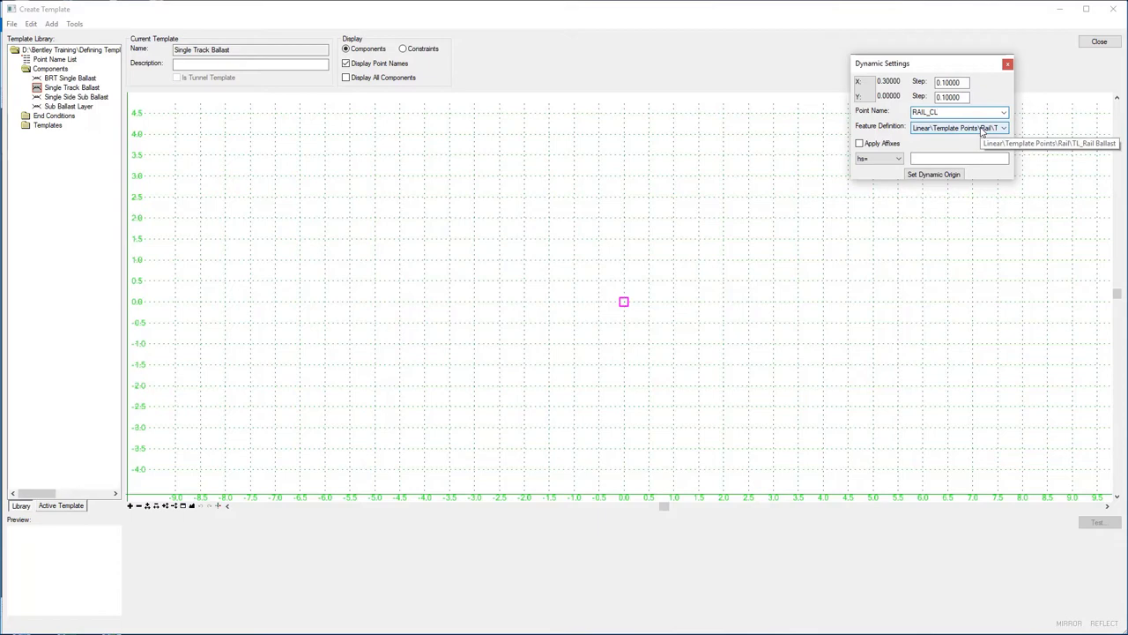
Step: Assign the TL_Rail Cant feature definition from the Rail template points to the new points
click(982, 130)
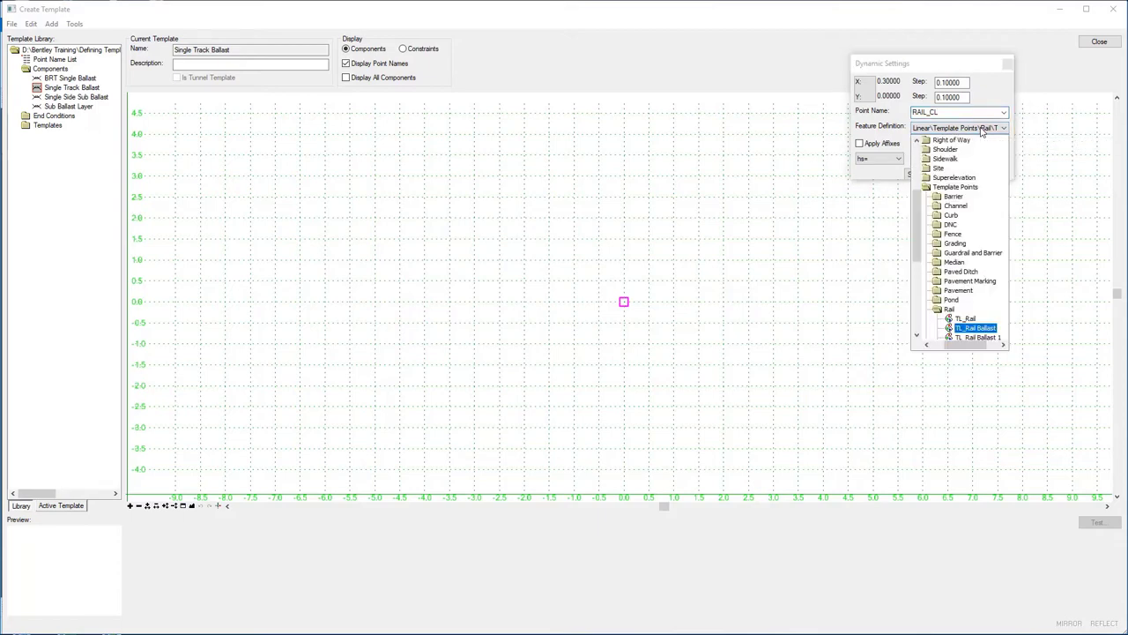
drag(919, 221, 903, 245)
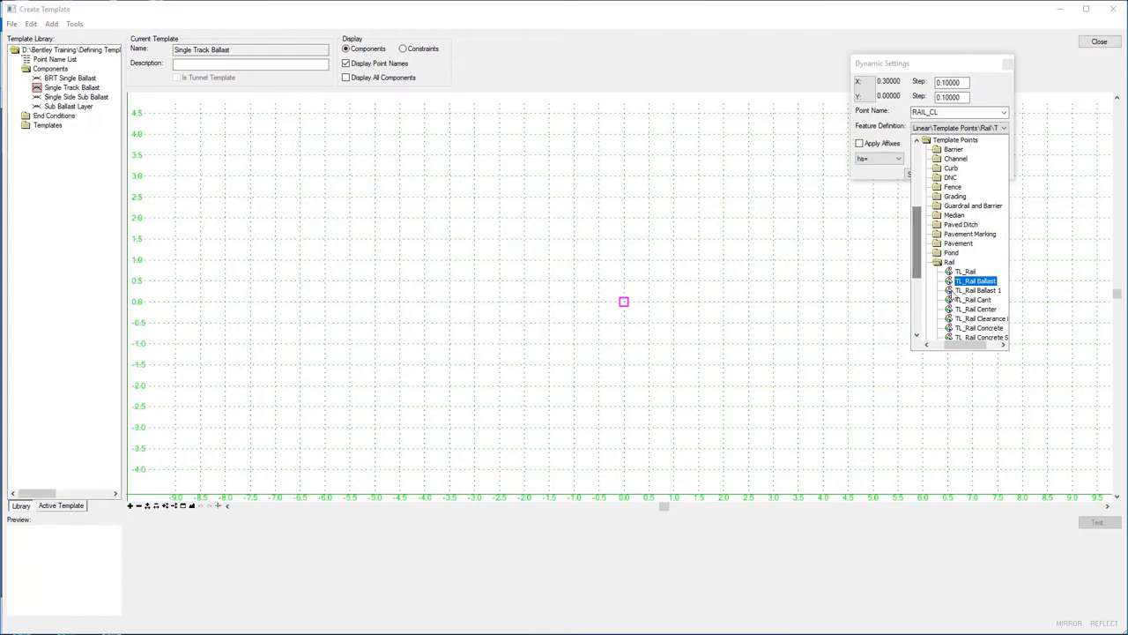
click(979, 315)
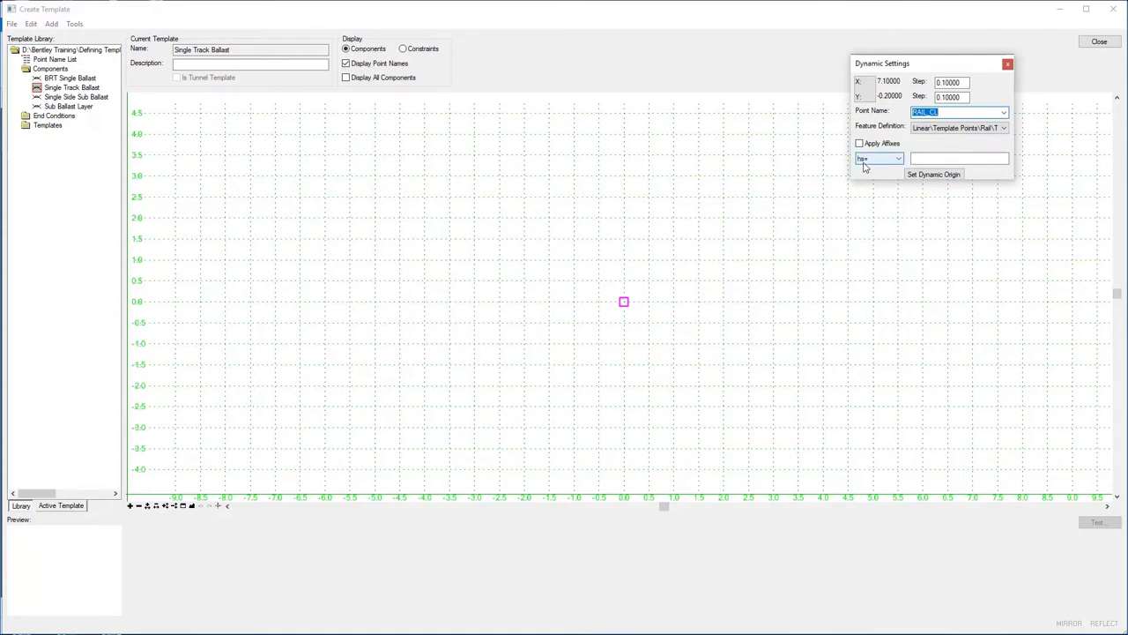
Step: Place the RAIL_CL null point at absolute xy coordinates 0,0
click(898, 160)
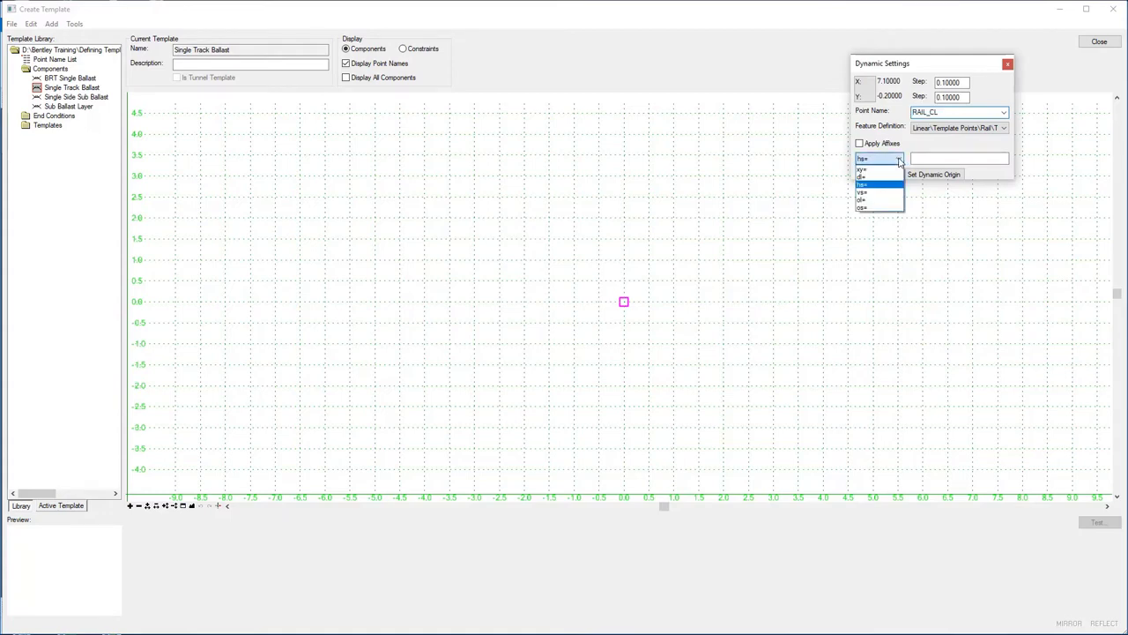
click(882, 169)
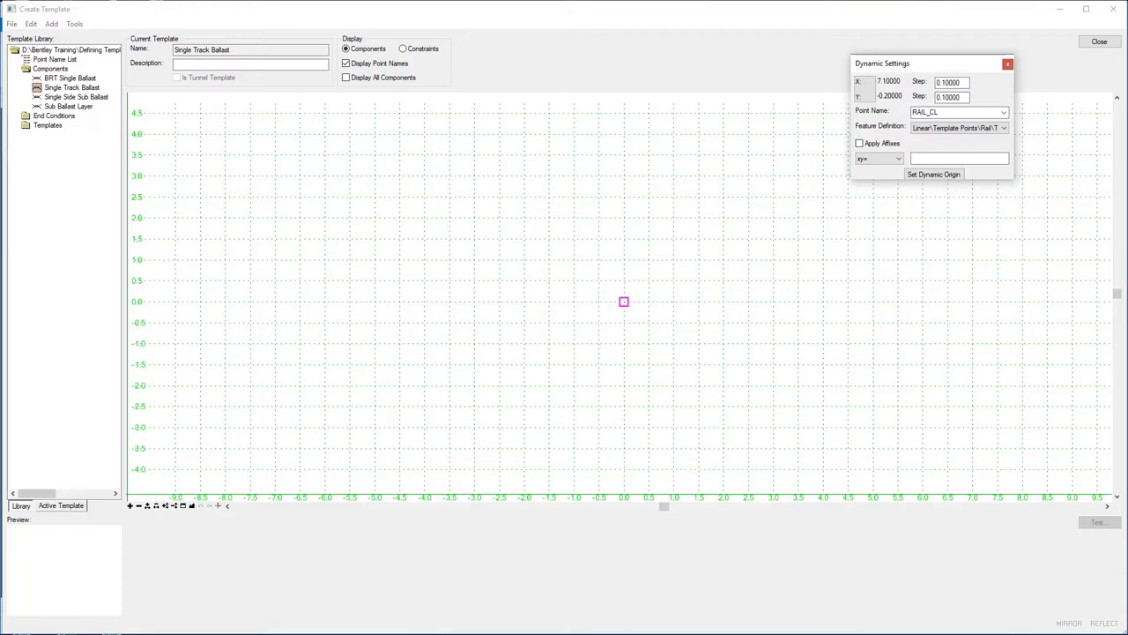
click(984, 161)
right_click(560, 192)
mouse_move(618, 196)
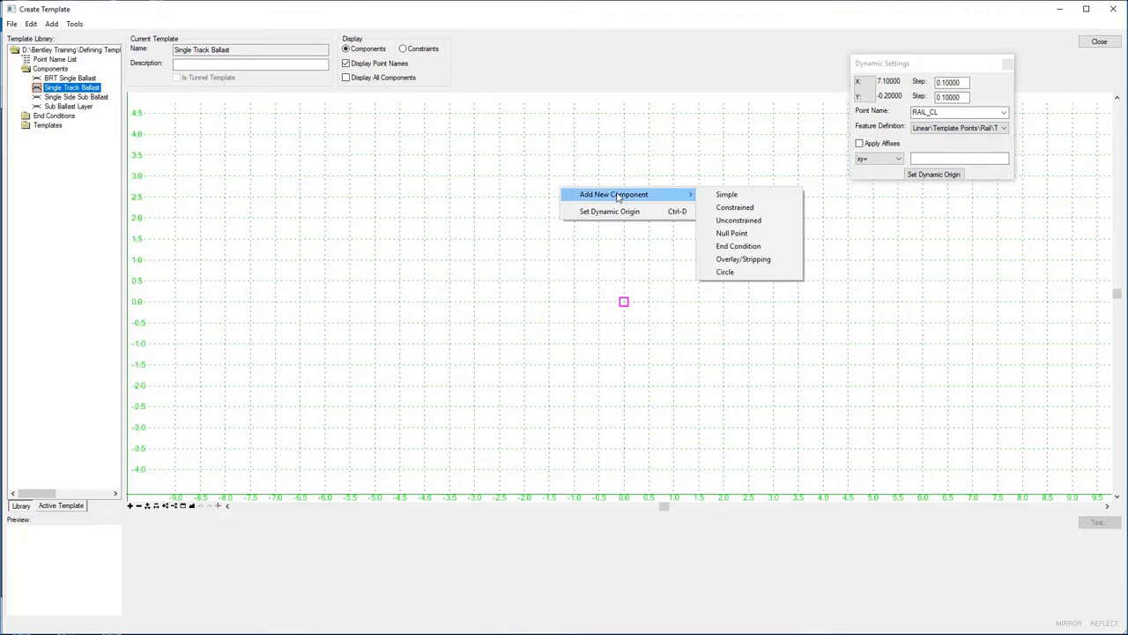
click(752, 234)
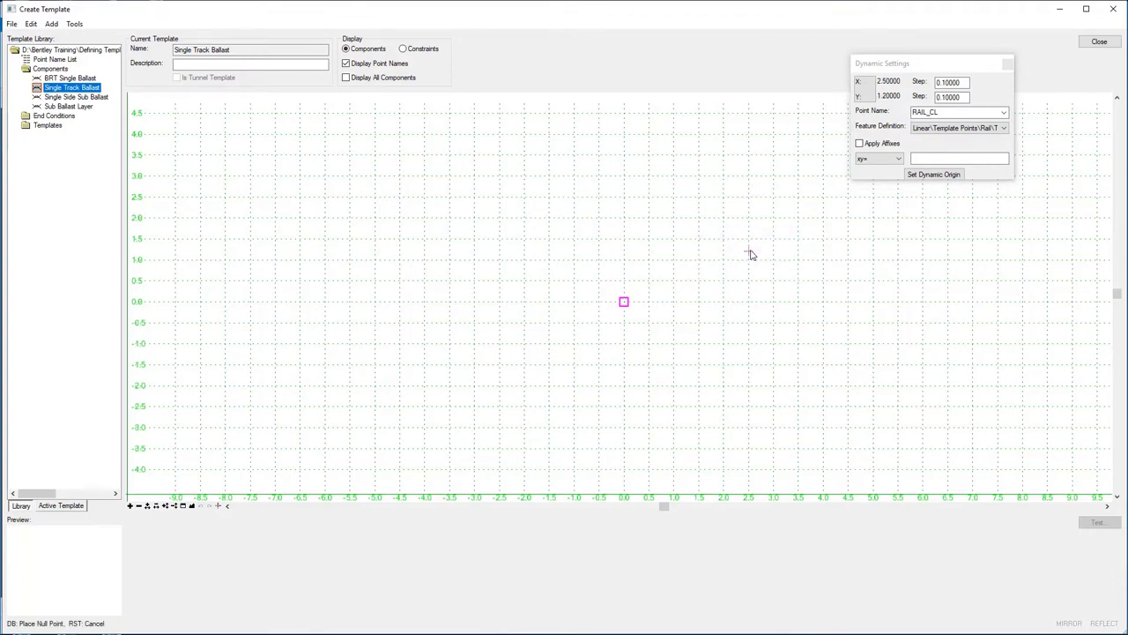
click(866, 161)
click(928, 162)
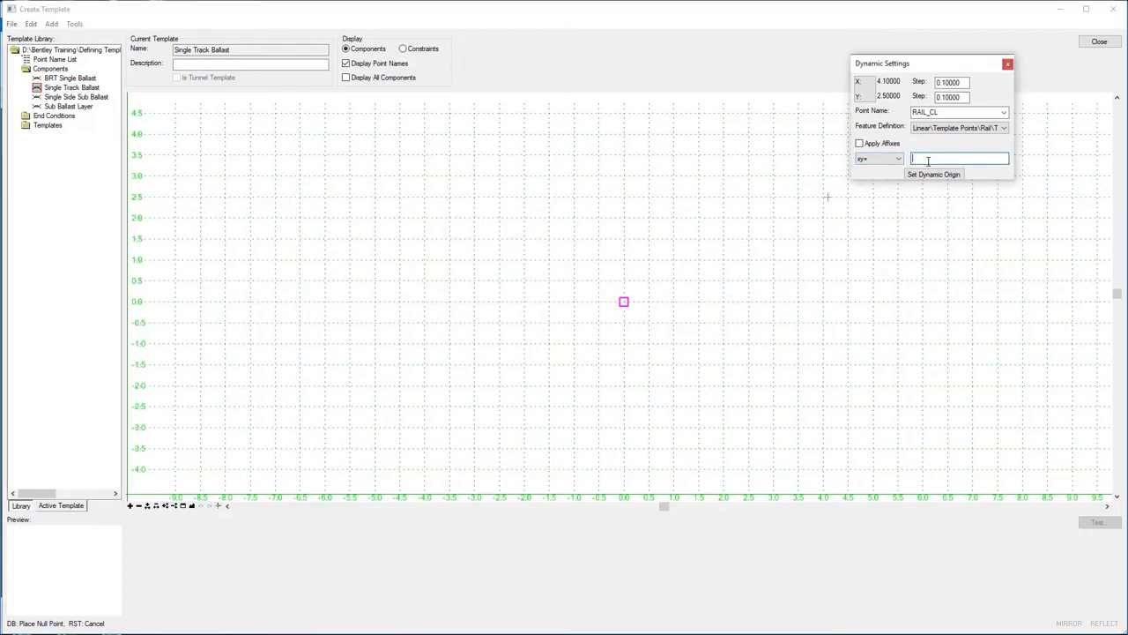
text(0,0)
key(Return)
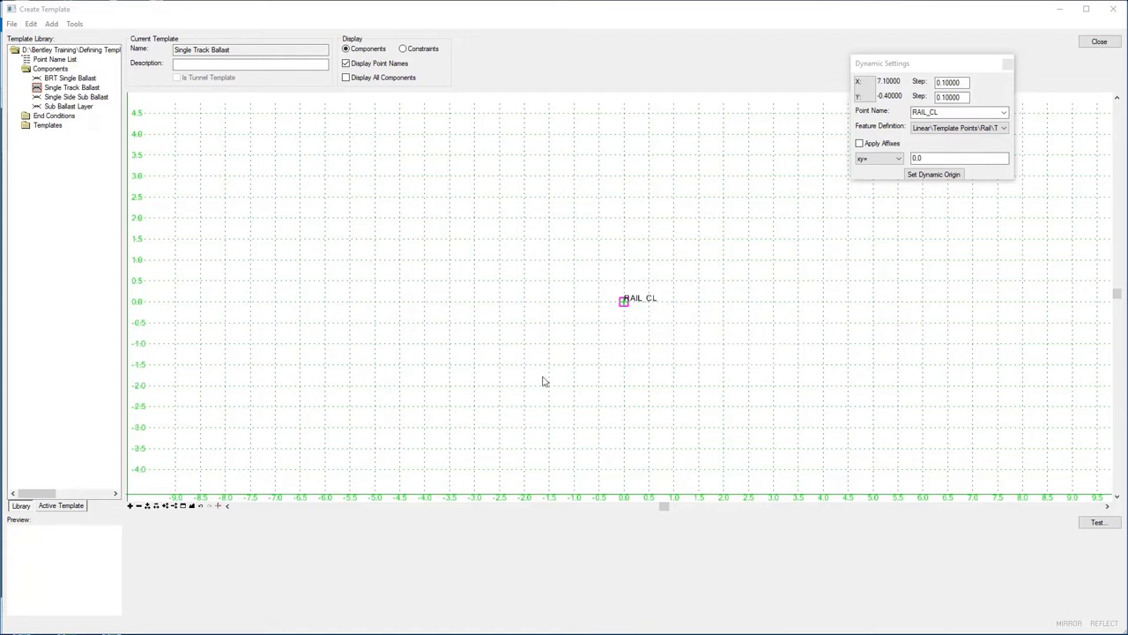
Step: Add a null point named RAIL_RIGHT at xy coordinates 0.7176,0
right_click(677, 219)
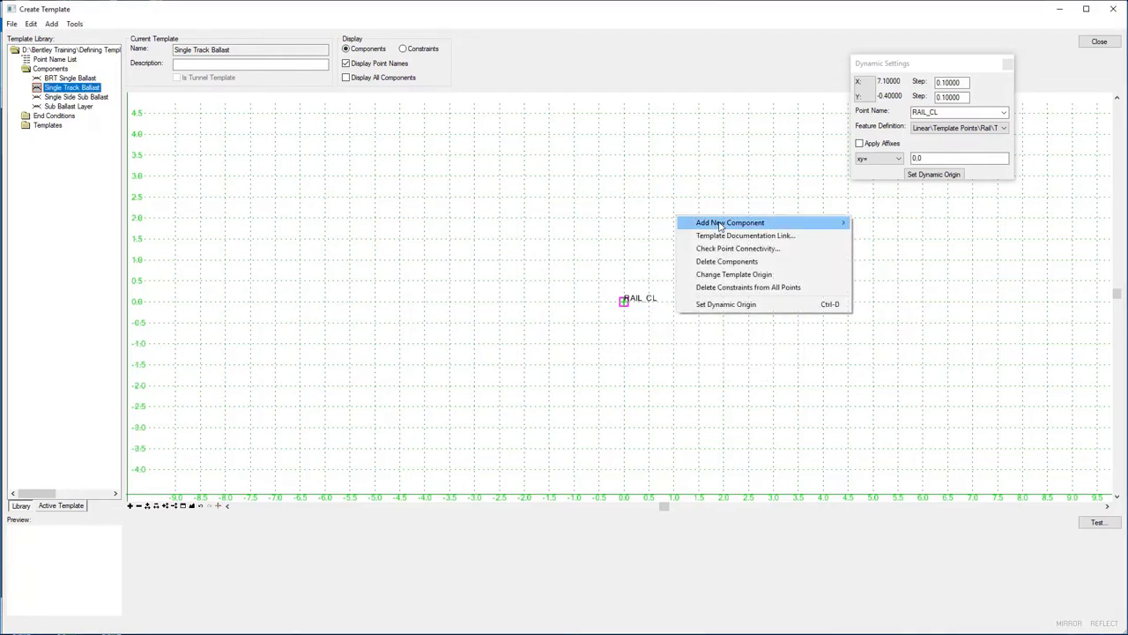
mouse_move(721, 223)
click(889, 262)
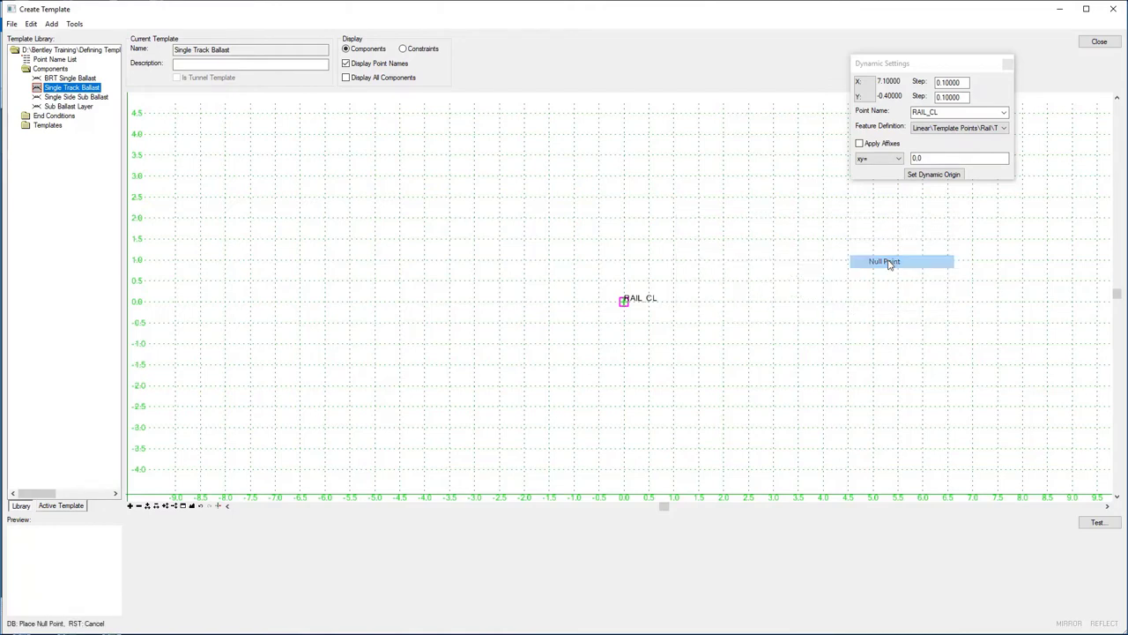
click(948, 112)
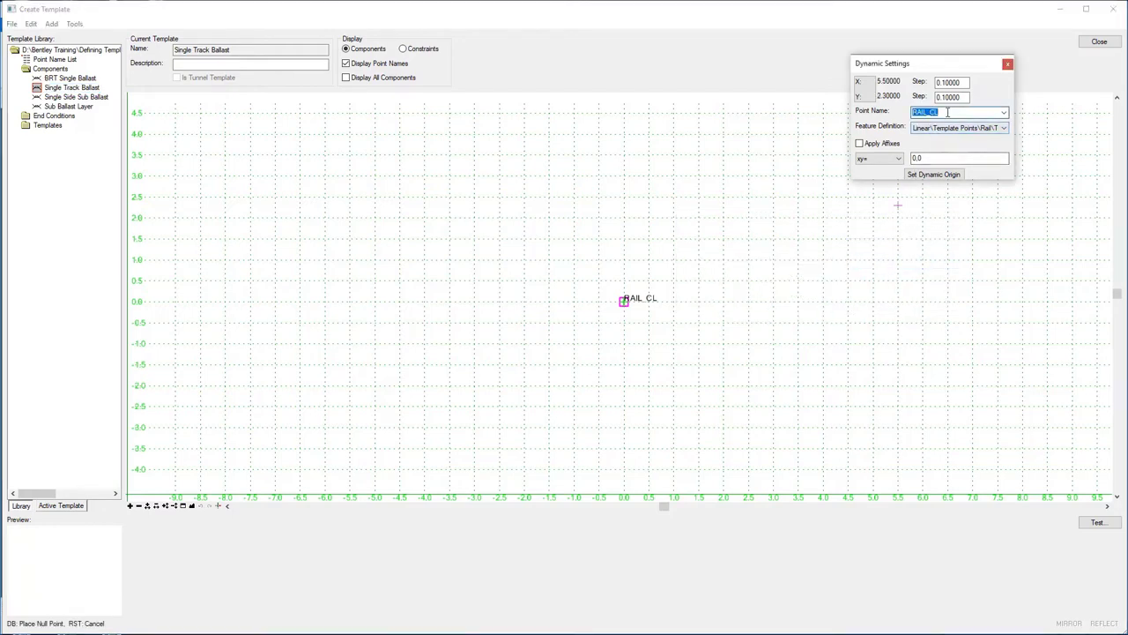
click(948, 112)
key(BackSpace)
text(RIGHT)
click(952, 161)
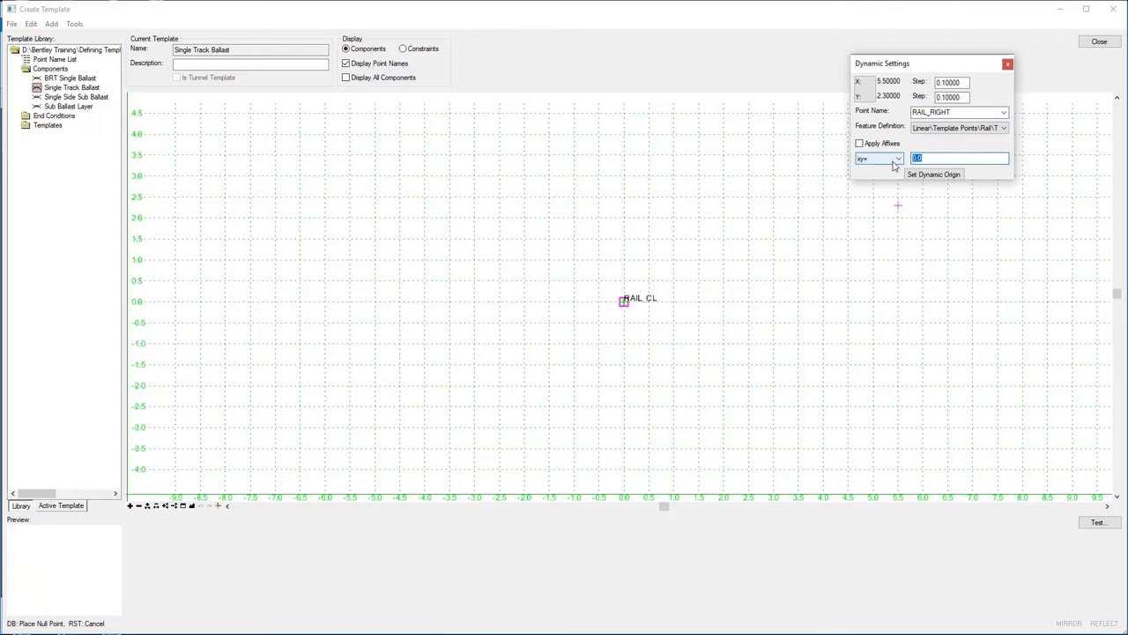
text(0.7176,0)
key(Return)
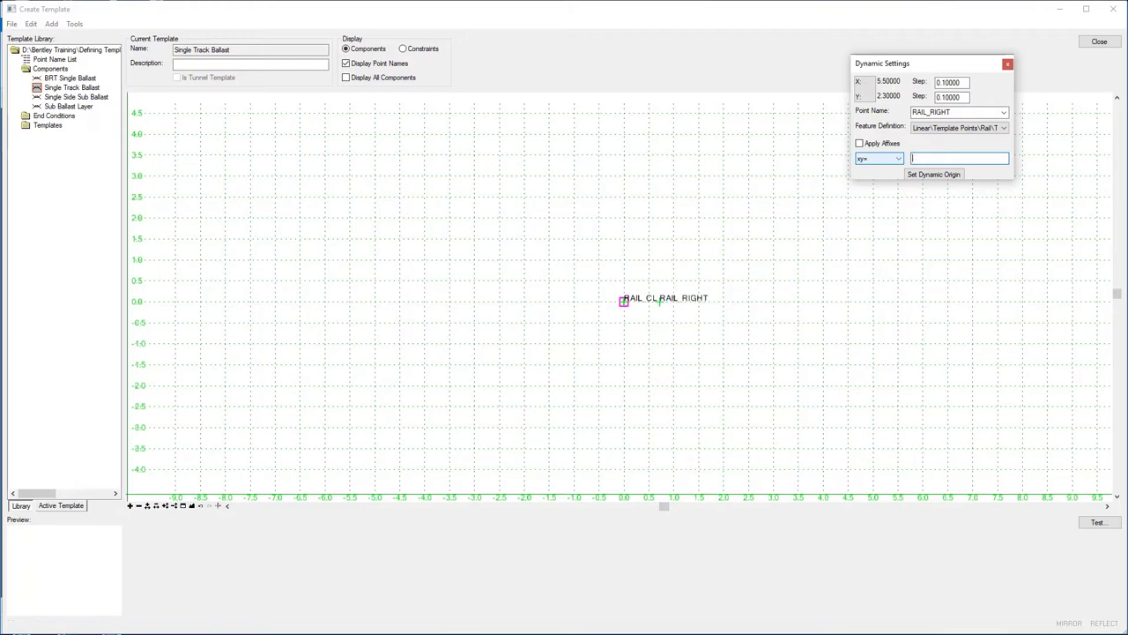
Step: Add a null point named RAIL_LEFT at xy coordinates -0.7175,0
right_click(593, 248)
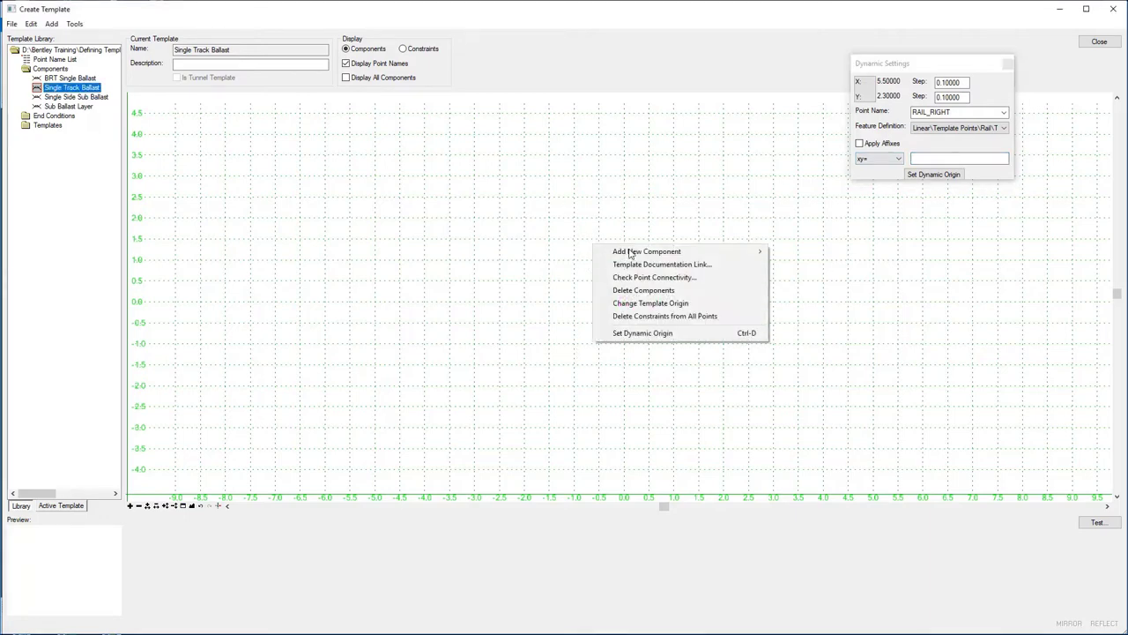
mouse_move(635, 255)
click(805, 292)
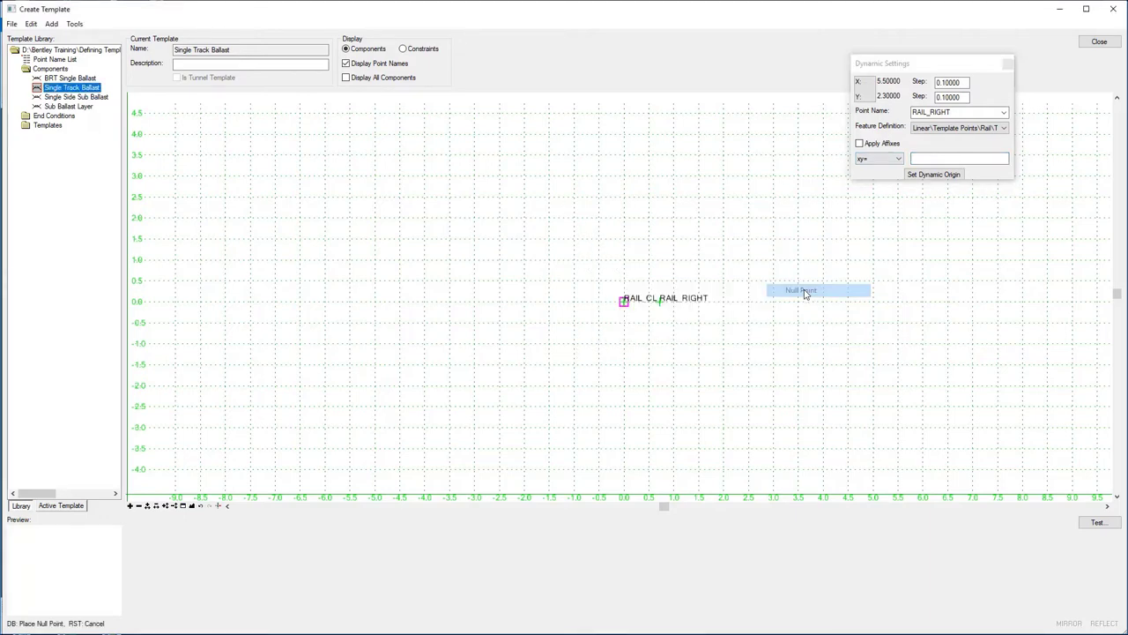
click(952, 113)
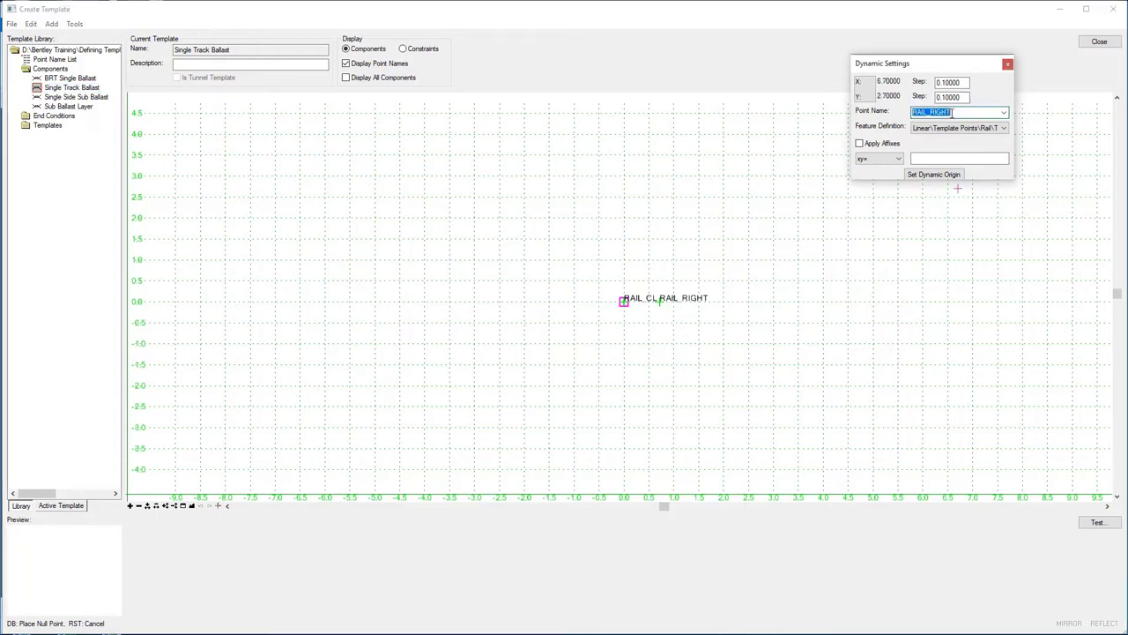
click(956, 112)
key(BackSpace)
key(BackSpace)
key(BackSpace)
key(BackSpace)
text(LEFT)
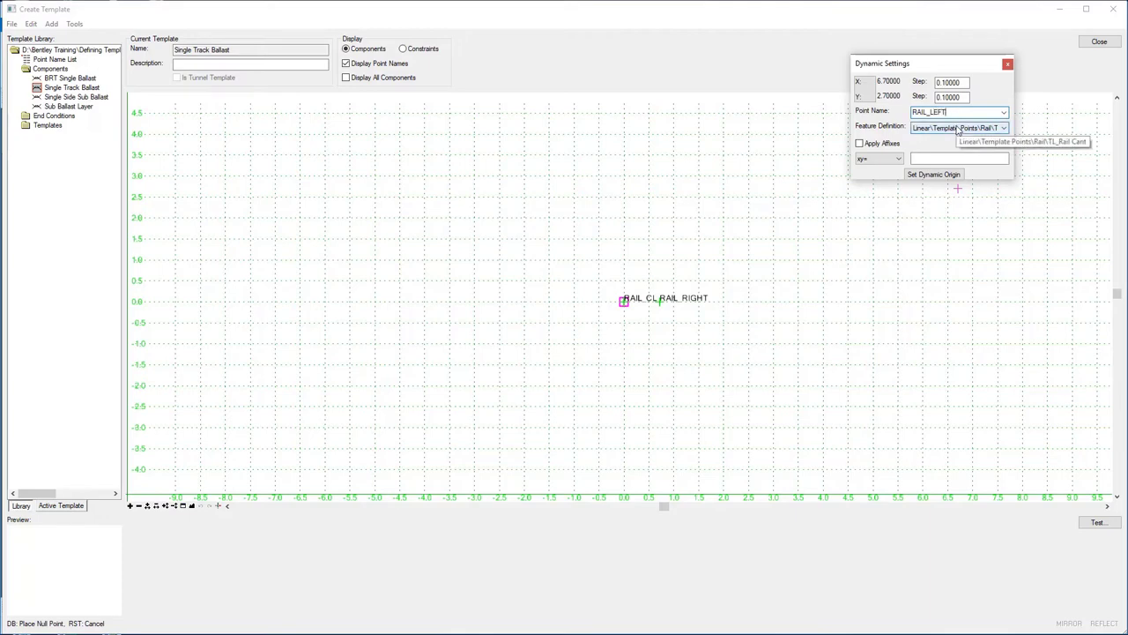
click(916, 160)
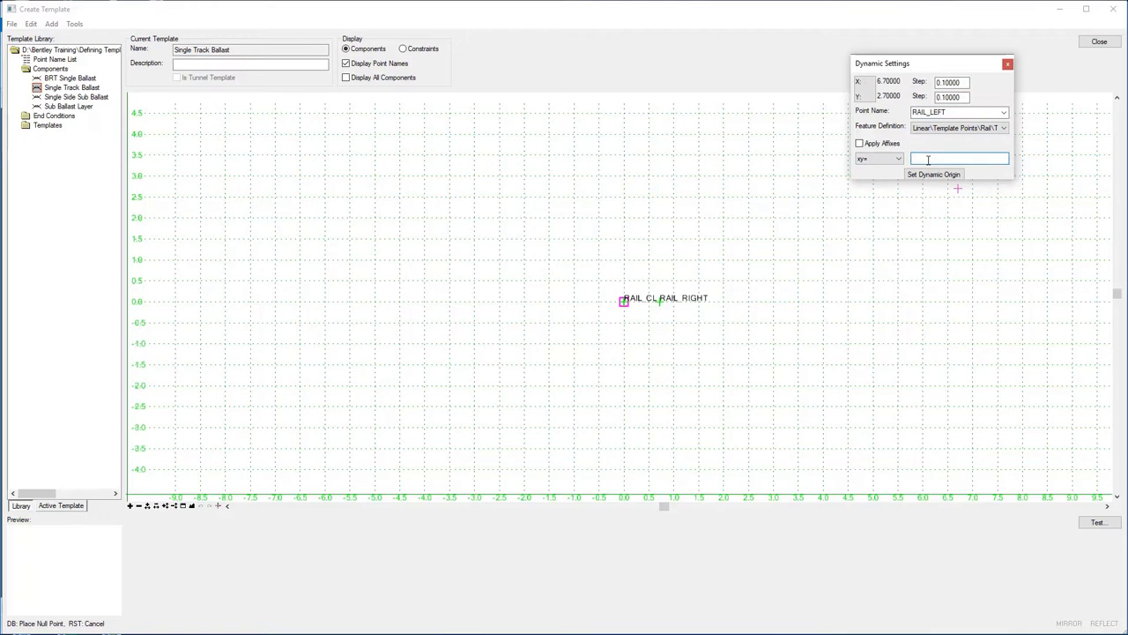
text(-0.7175,0)
key(Return)
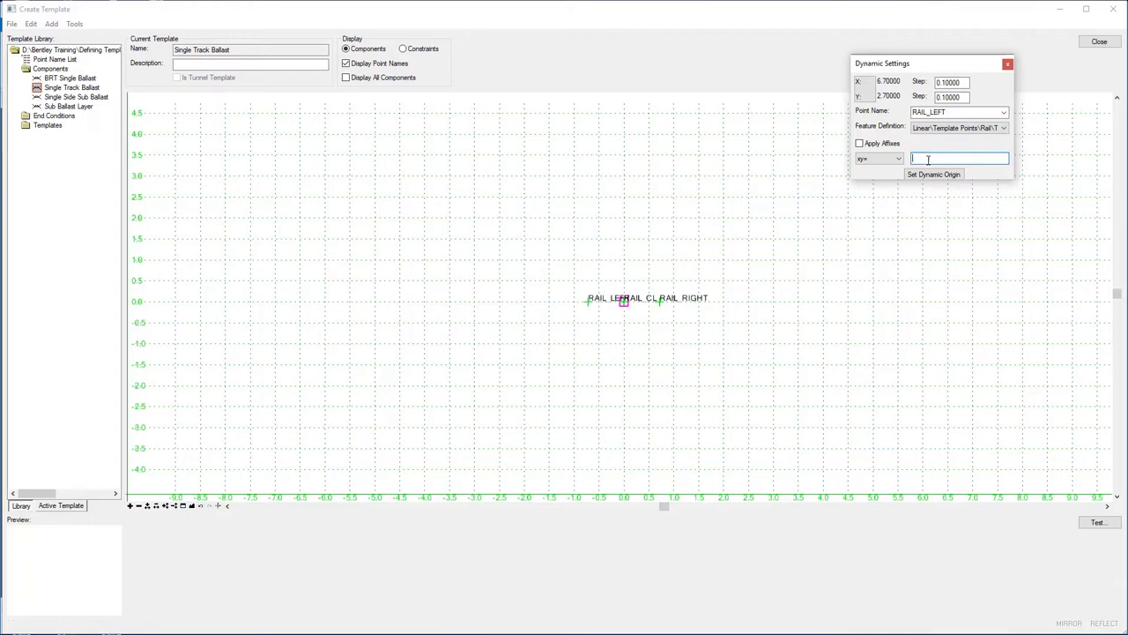
Step: Save the template library with the three rail null points
click(11, 29)
click(11, 24)
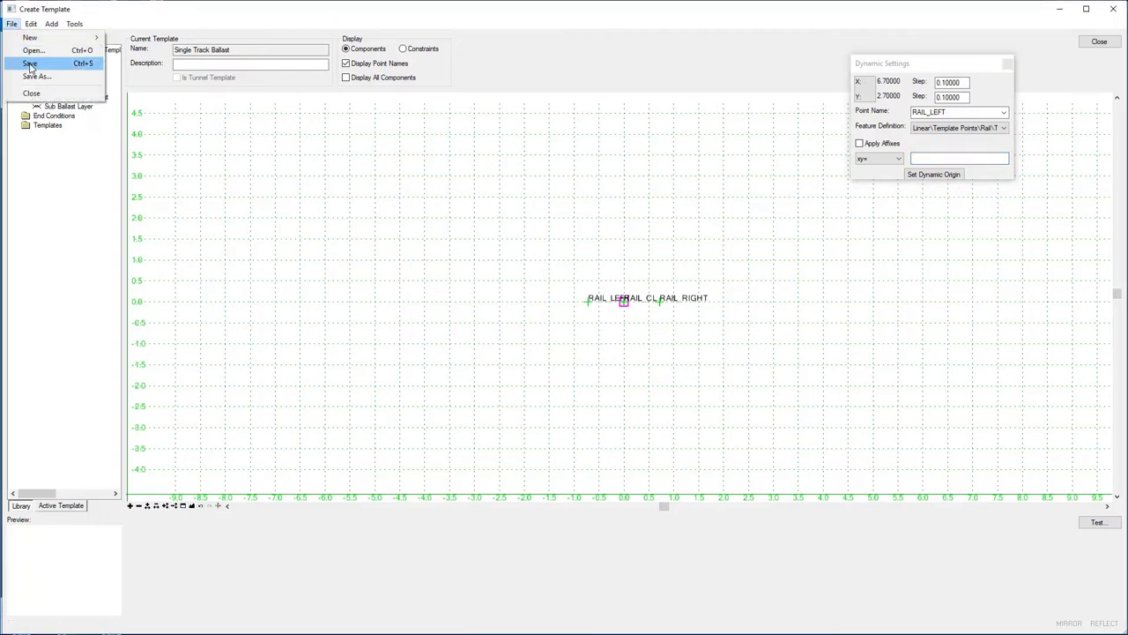
click(31, 62)
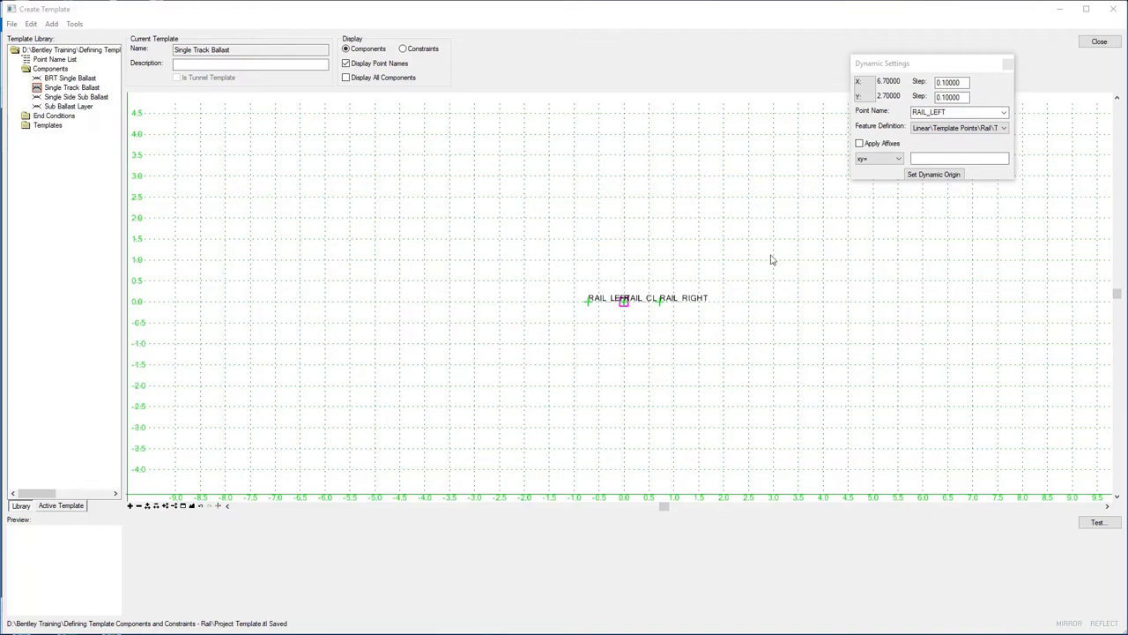
Step: Start a constrained component named Ballast with the feature definition Mesh\Rail\TC_Rail Ballast
right_click(625, 217)
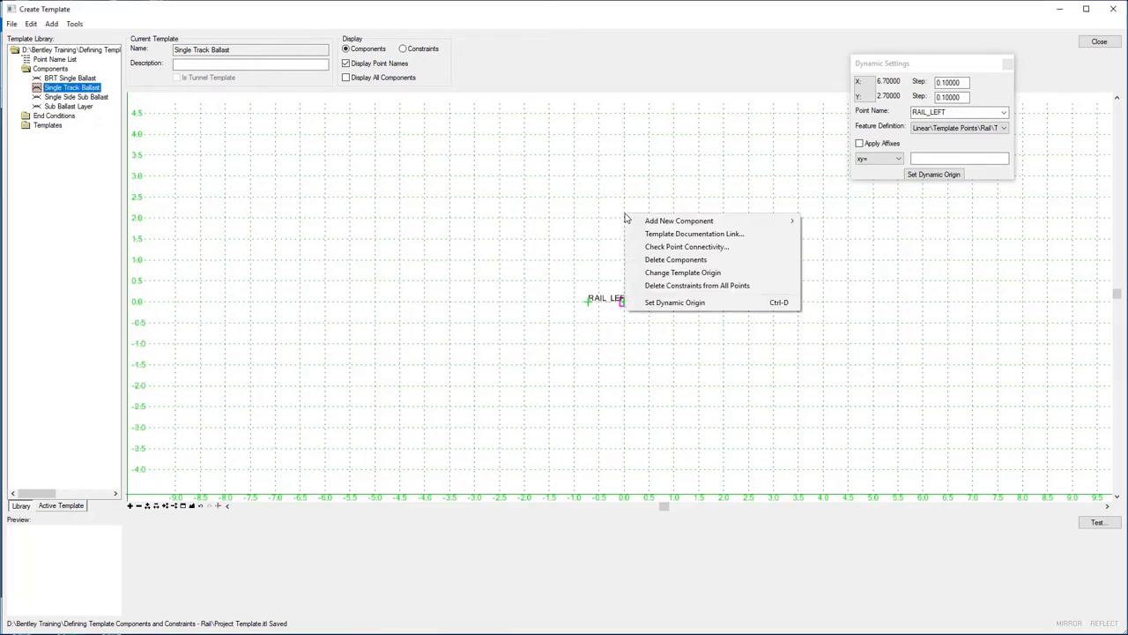
mouse_move(657, 224)
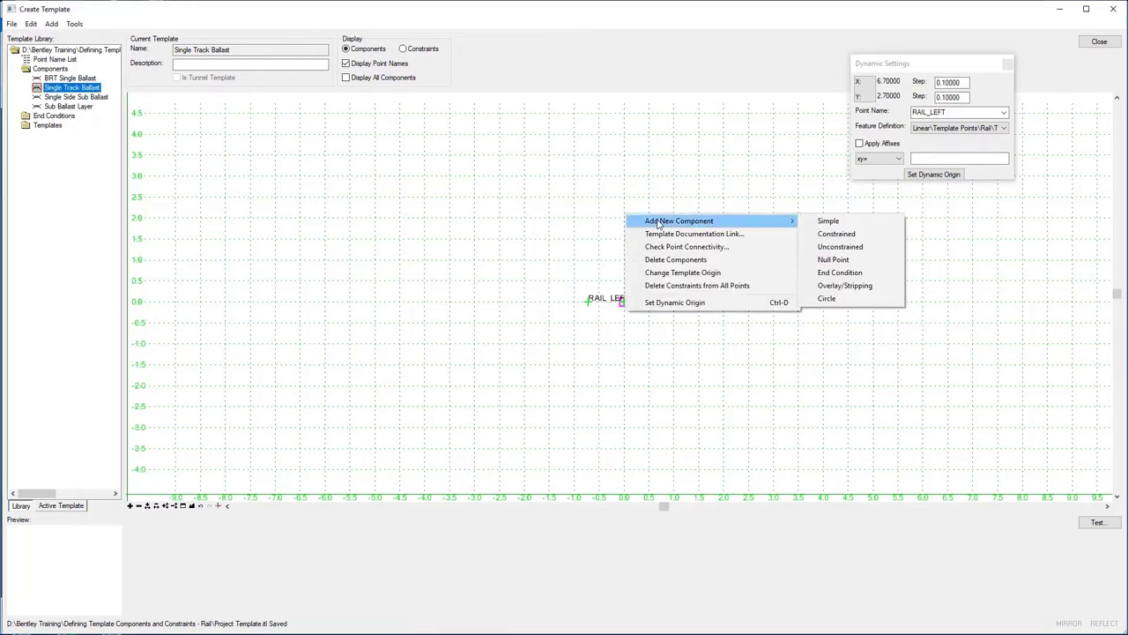
click(829, 234)
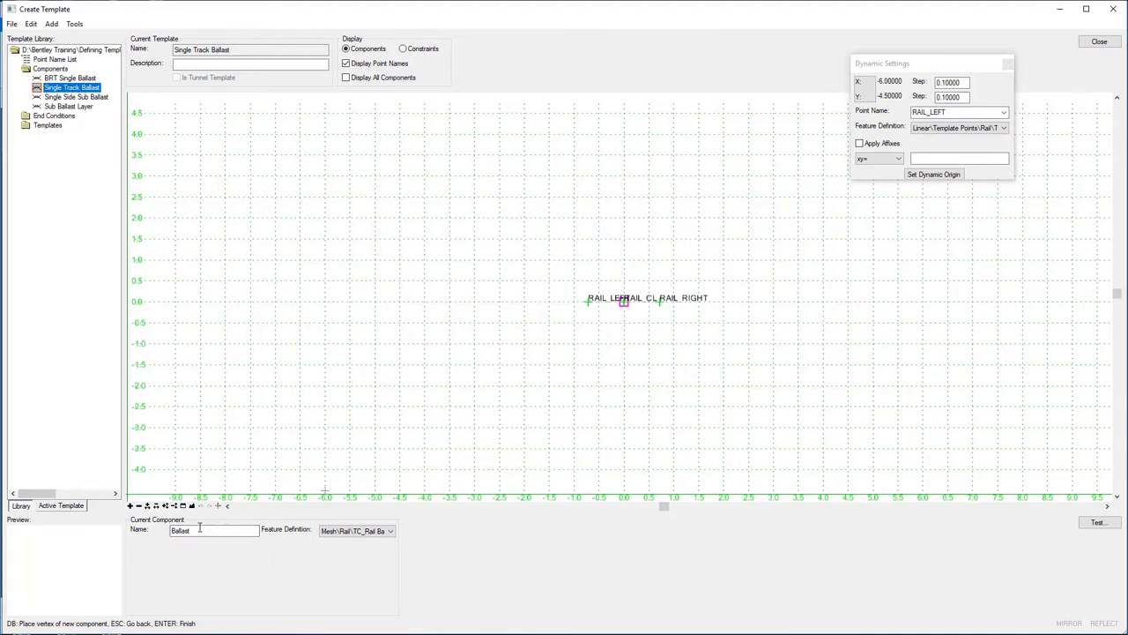
click(200, 529)
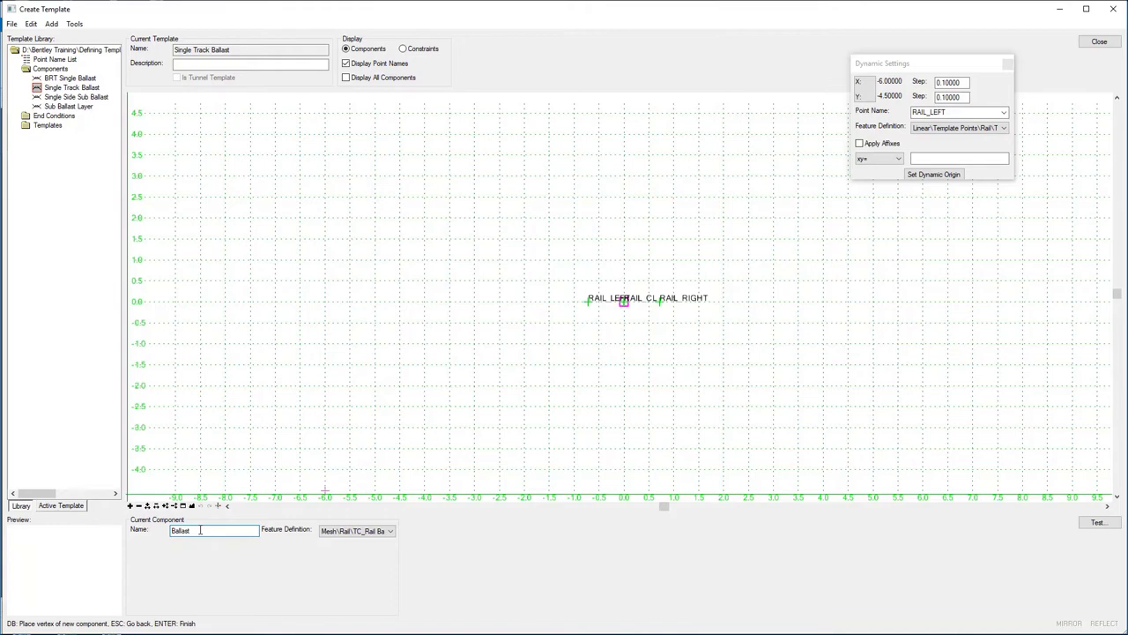
click(391, 531)
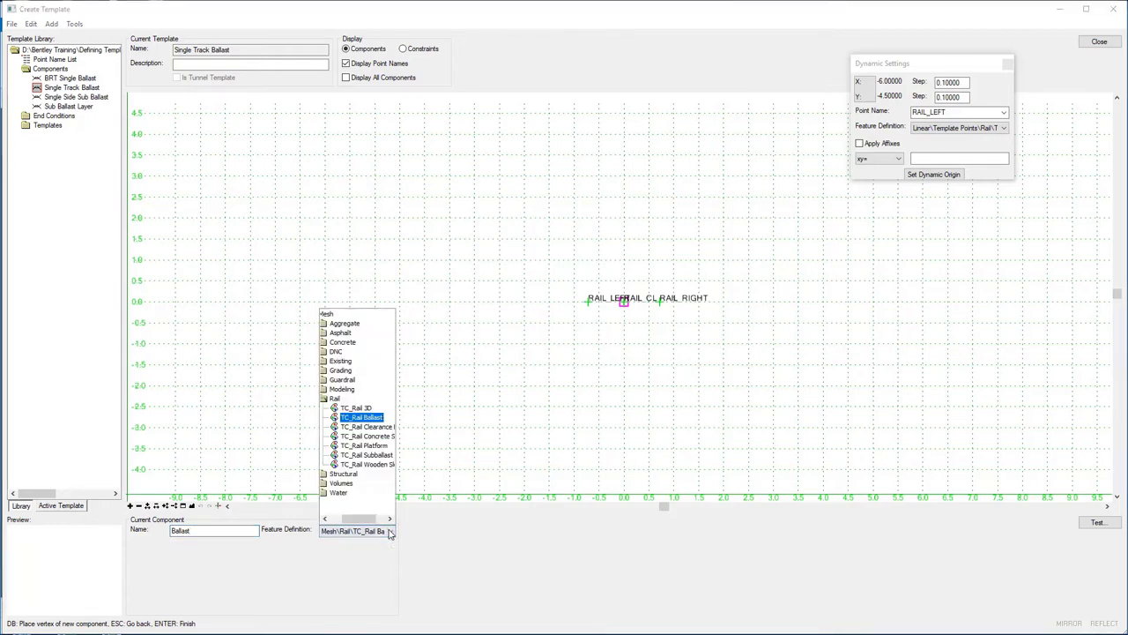
mouse_move(358, 525)
mouse_down()
mouse_move(345, 526)
mouse_move(357, 523)
mouse_up()
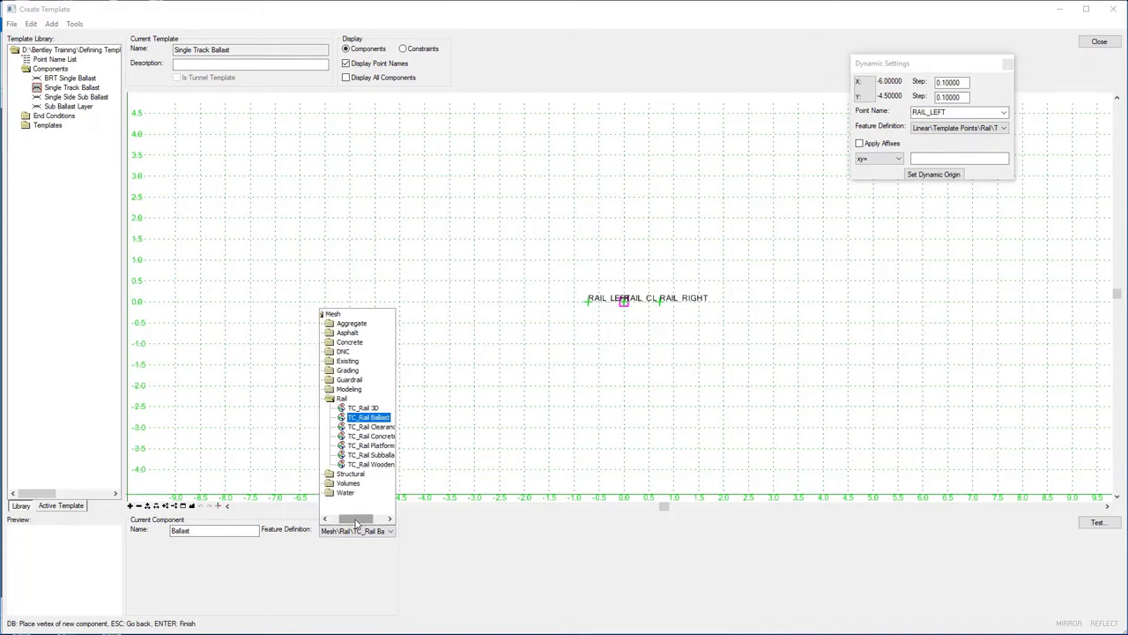
click(370, 417)
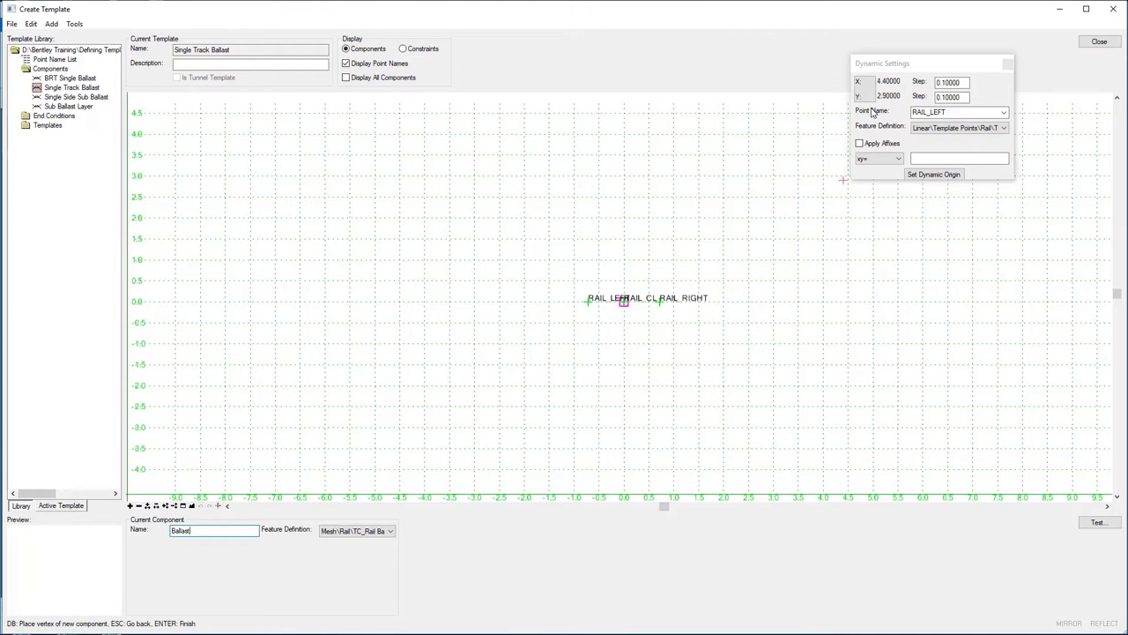
Step: Choose the point name RAIL_BALLAST and place the component's first vertex at xy coordinates 1.625,-0.178
click(1004, 112)
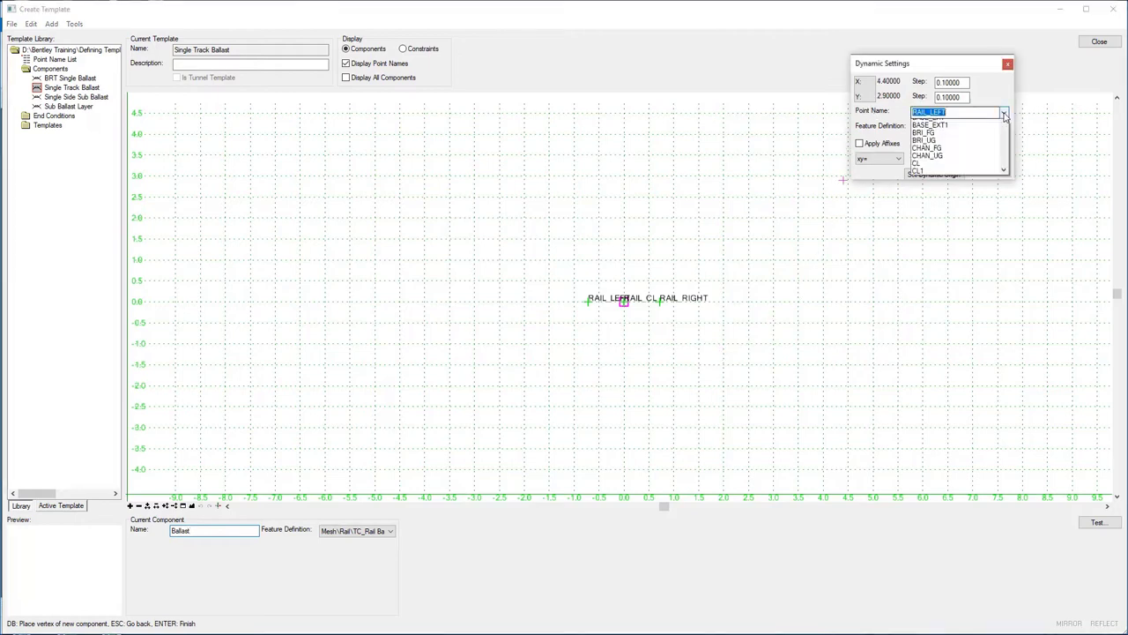
drag(1004, 147, 1012, 344)
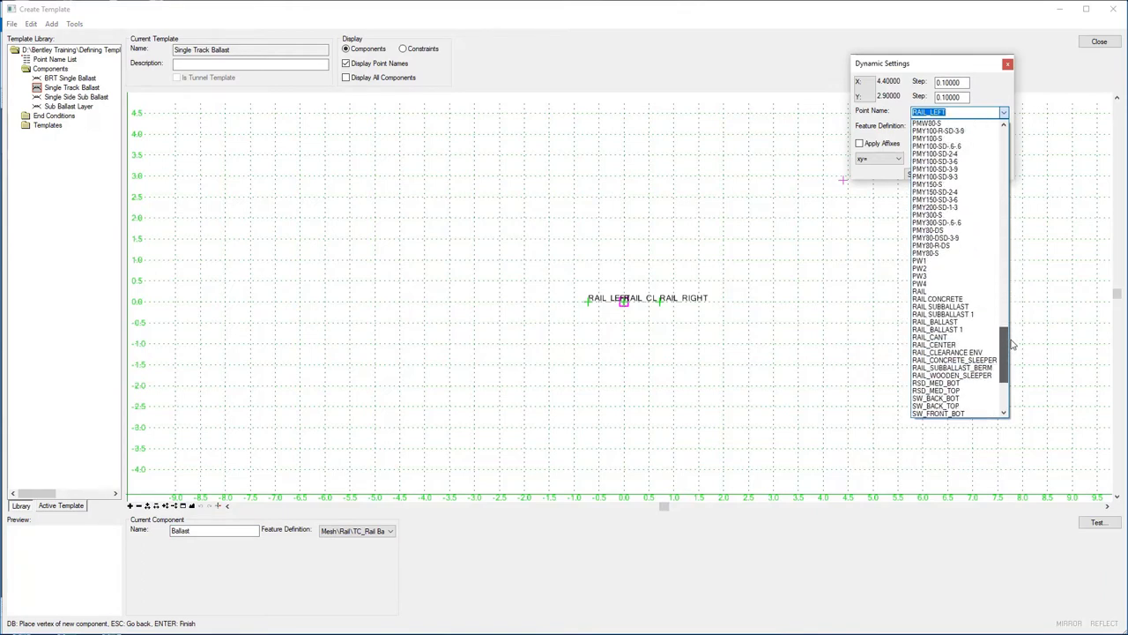
click(958, 323)
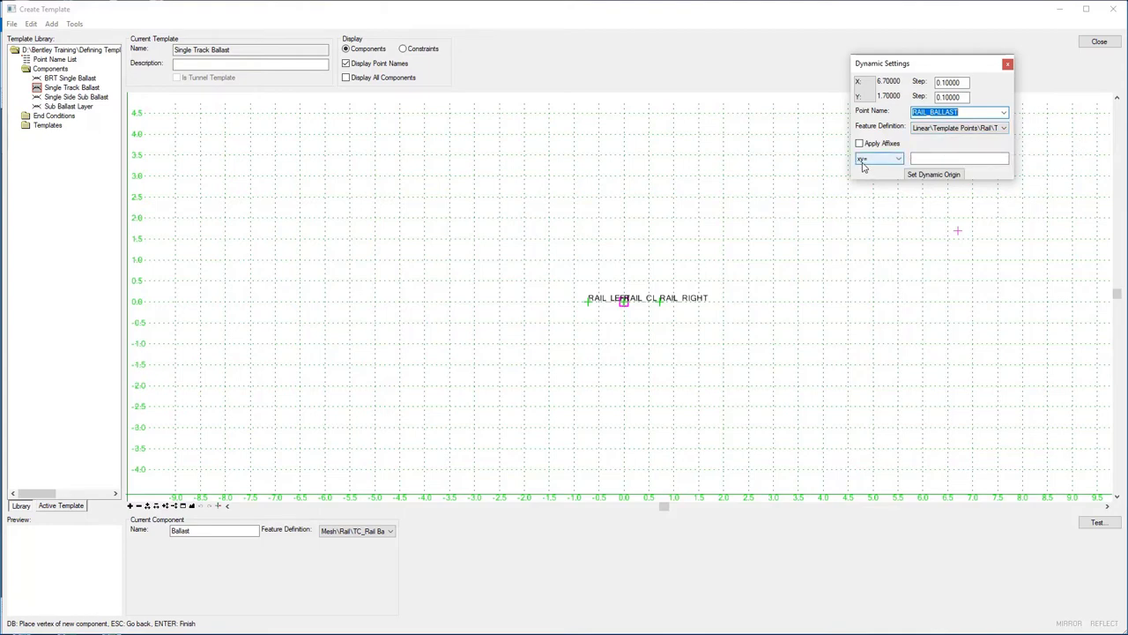
click(918, 160)
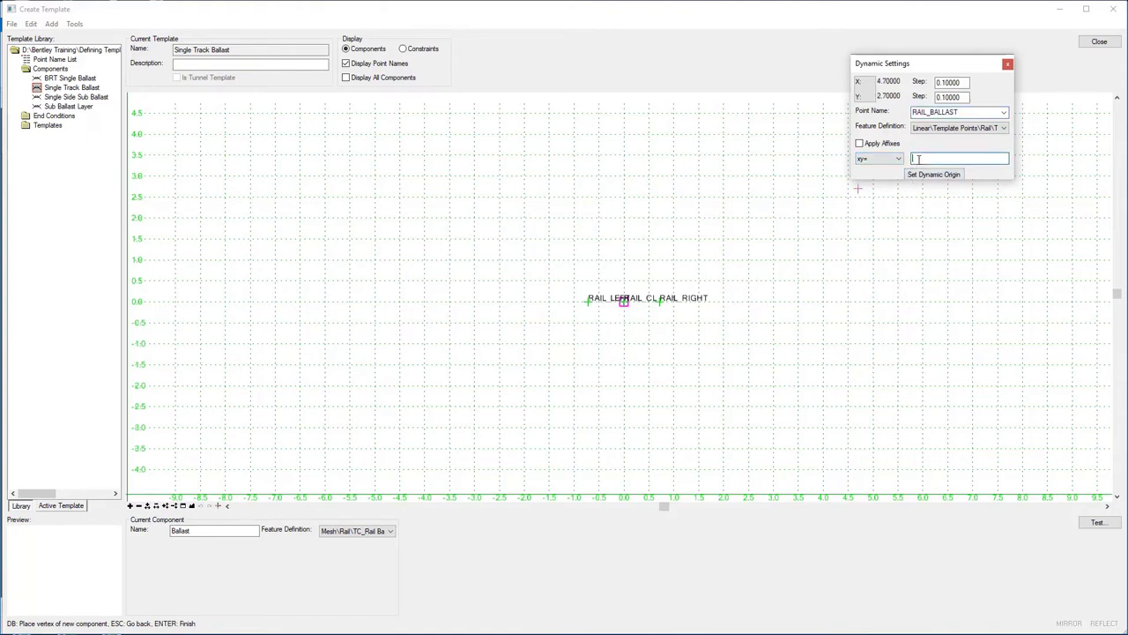
text(1.525)
text(,-0.178)
key(Return)
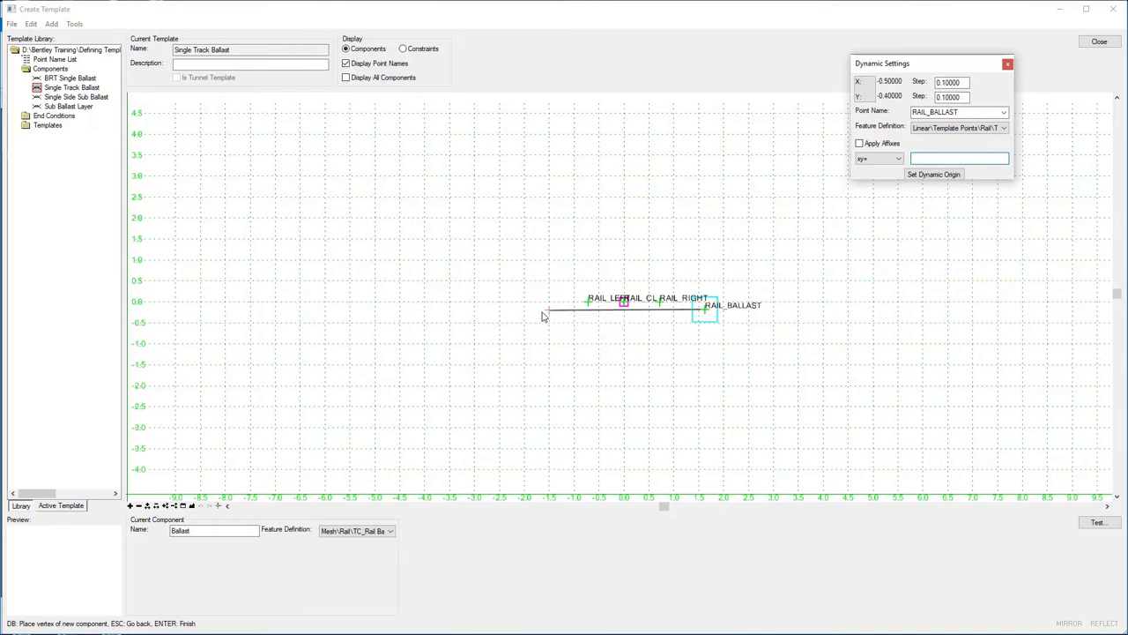
Step: Place the next two ballast vertices by horizontal distance and slope (hs=), at -3.25,0 and then -0.37,50.0%
click(873, 163)
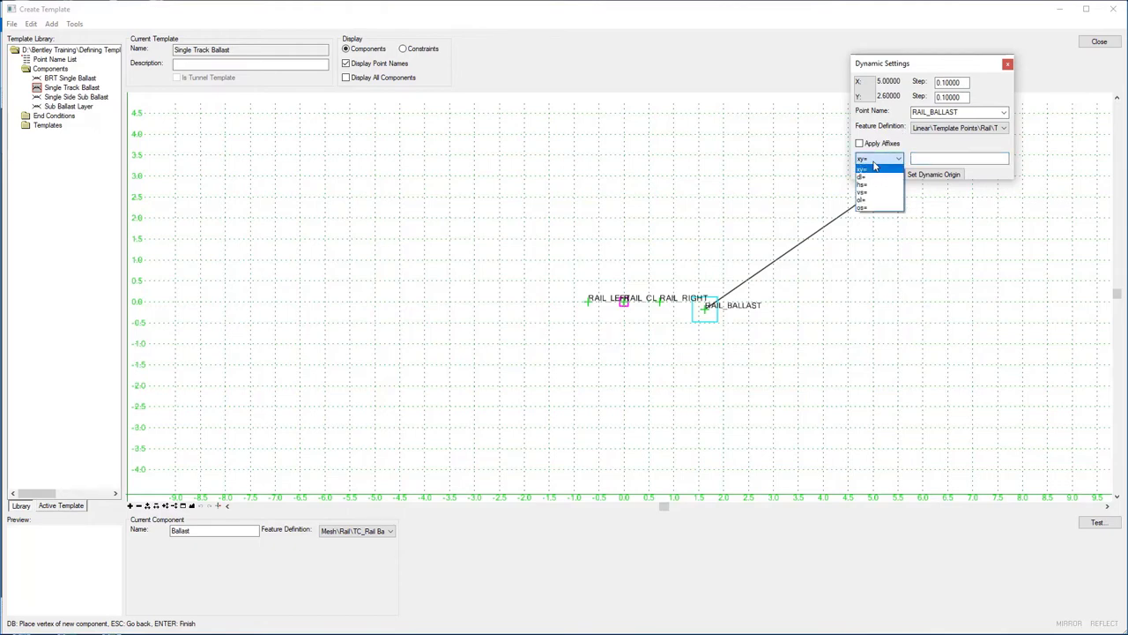
click(867, 185)
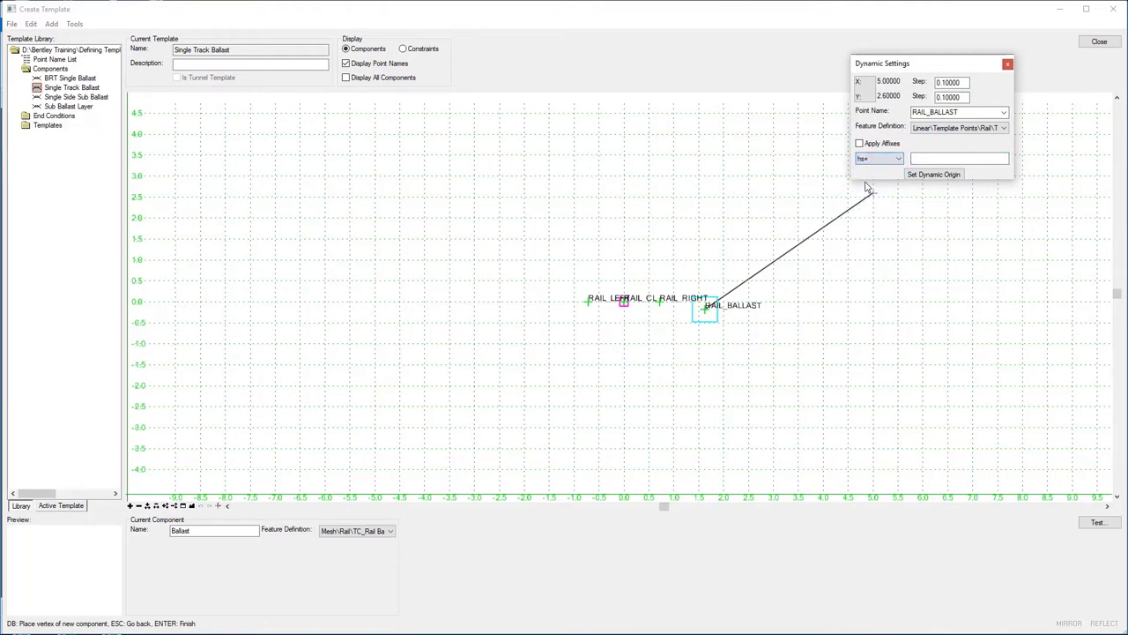
click(926, 157)
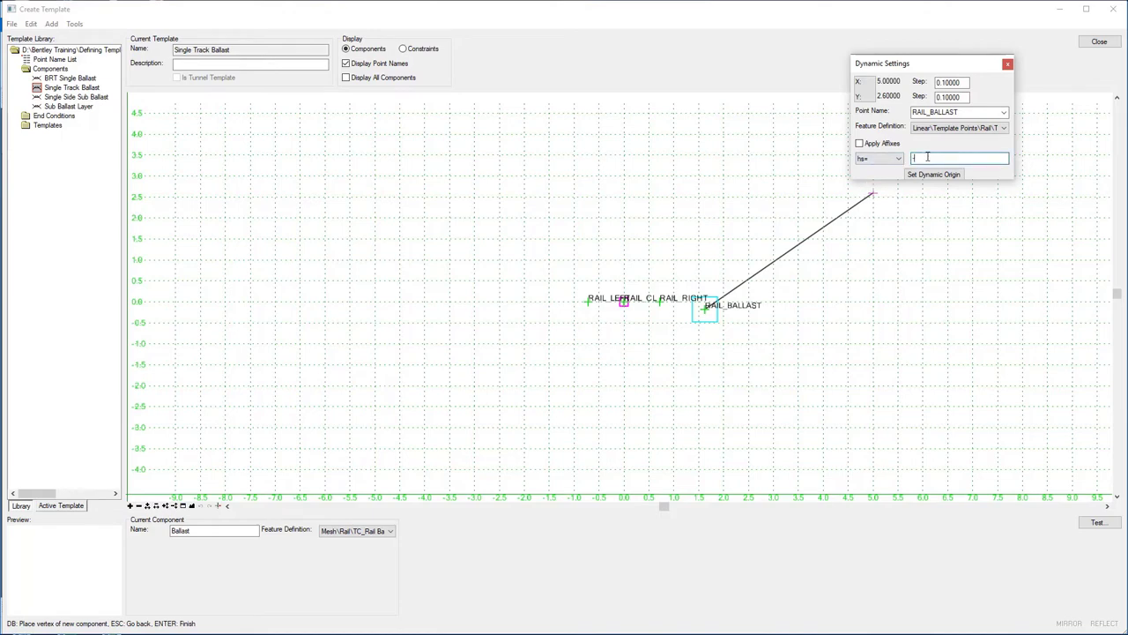
text(-3.25)
text(0)
key(Return)
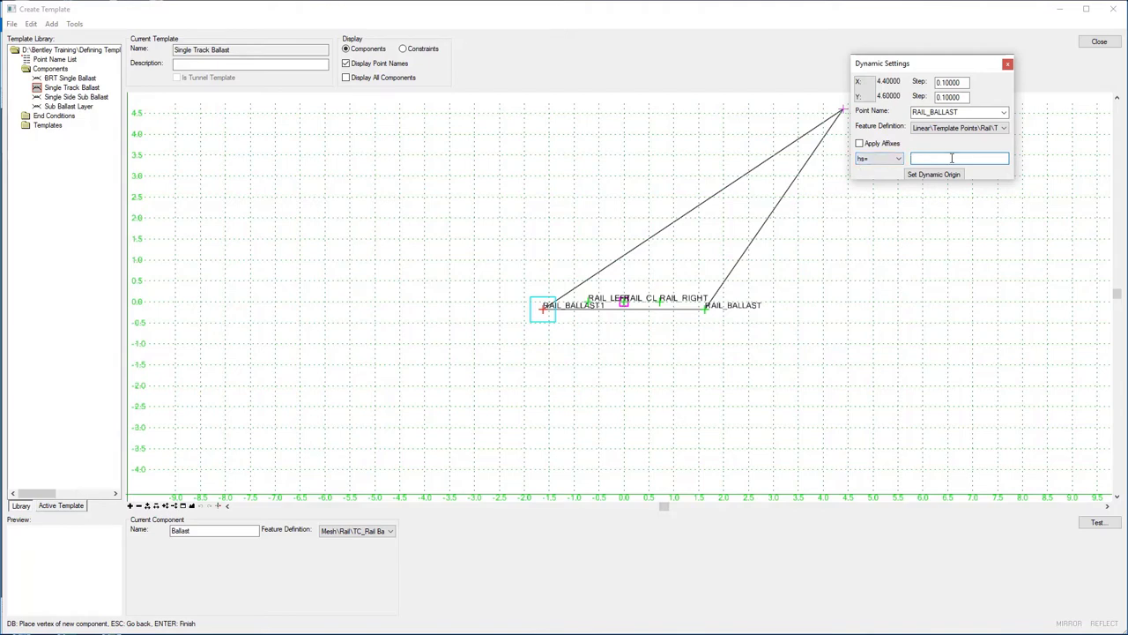
text(-0.37,50.0%)
key(Return)
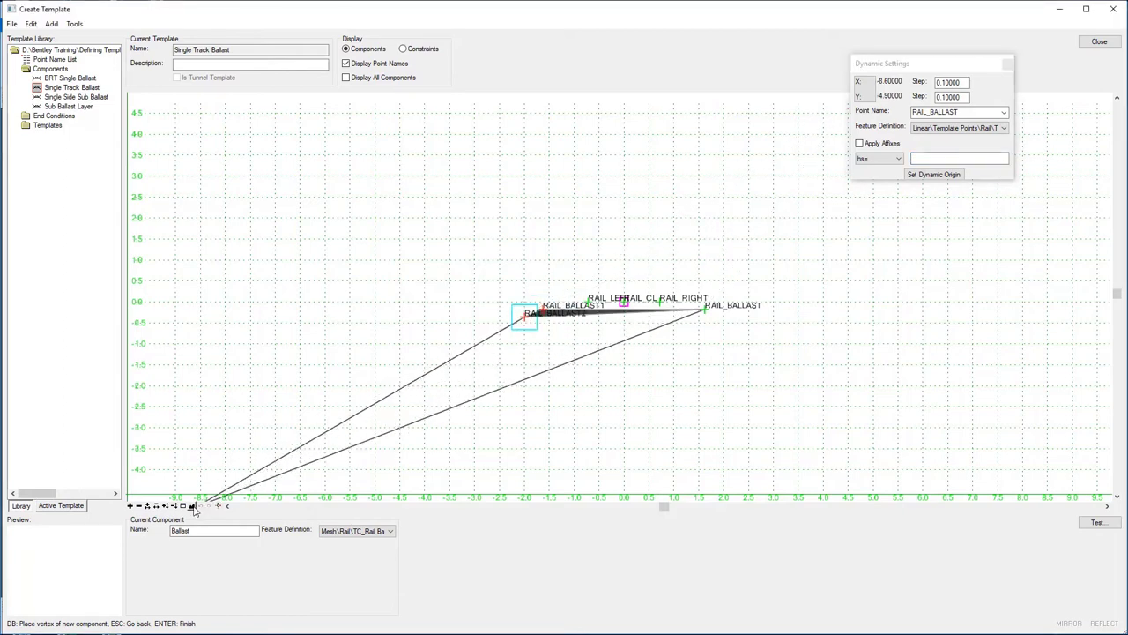
Step: Place the fourth ballast vertex by horizontal distance and slope (hs=) at 3.85,0
click(192, 507)
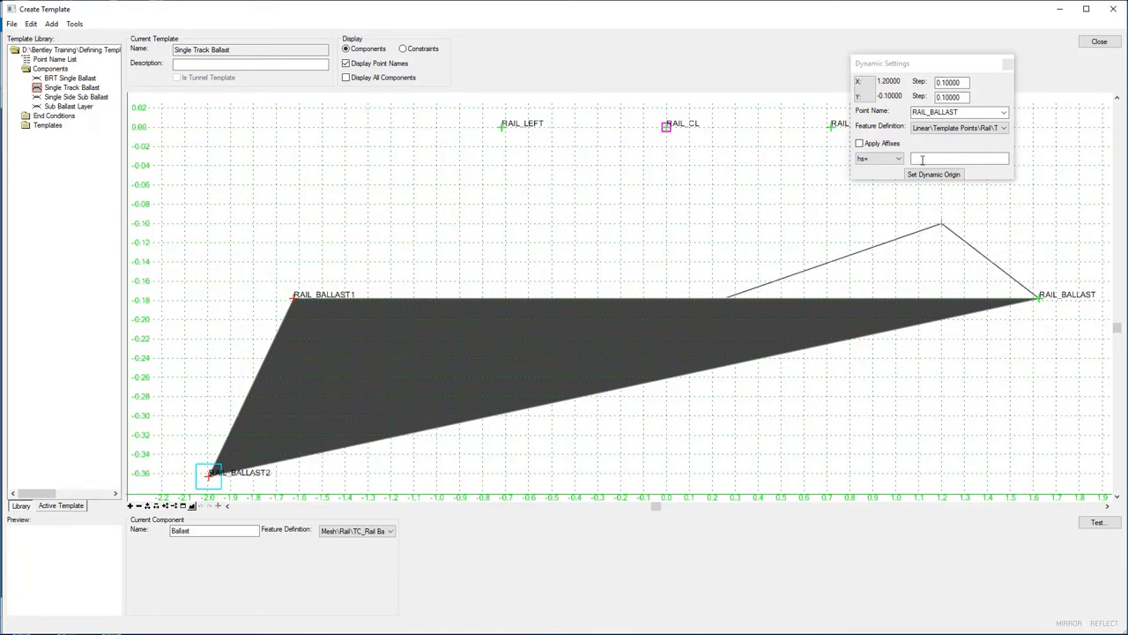
click(898, 162)
click(917, 158)
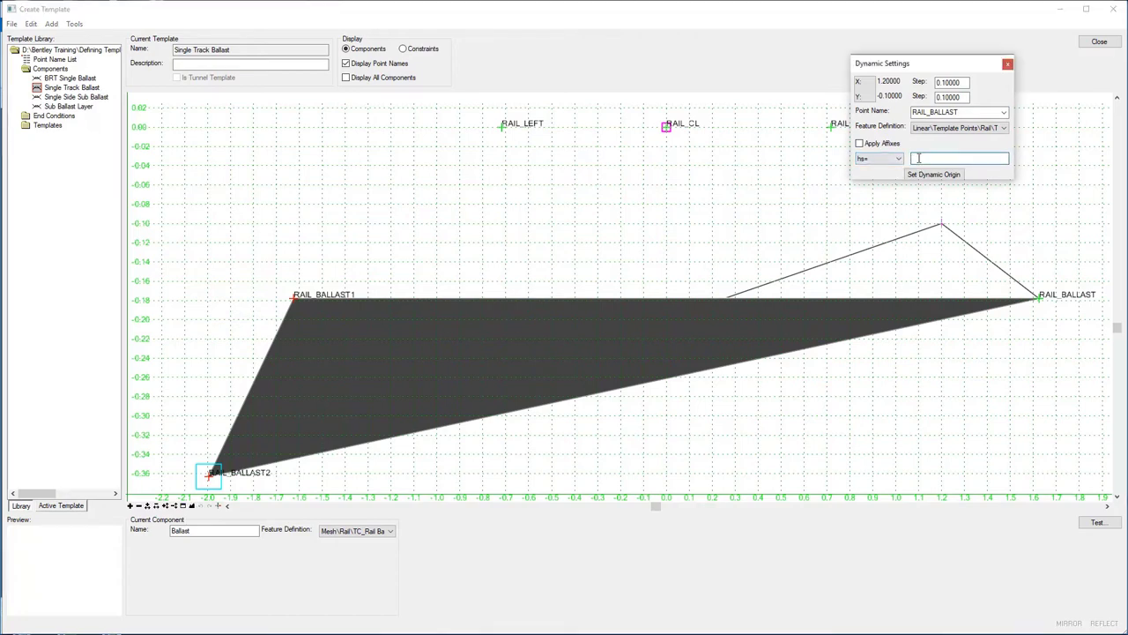
text(3.15,0)
key(Return)
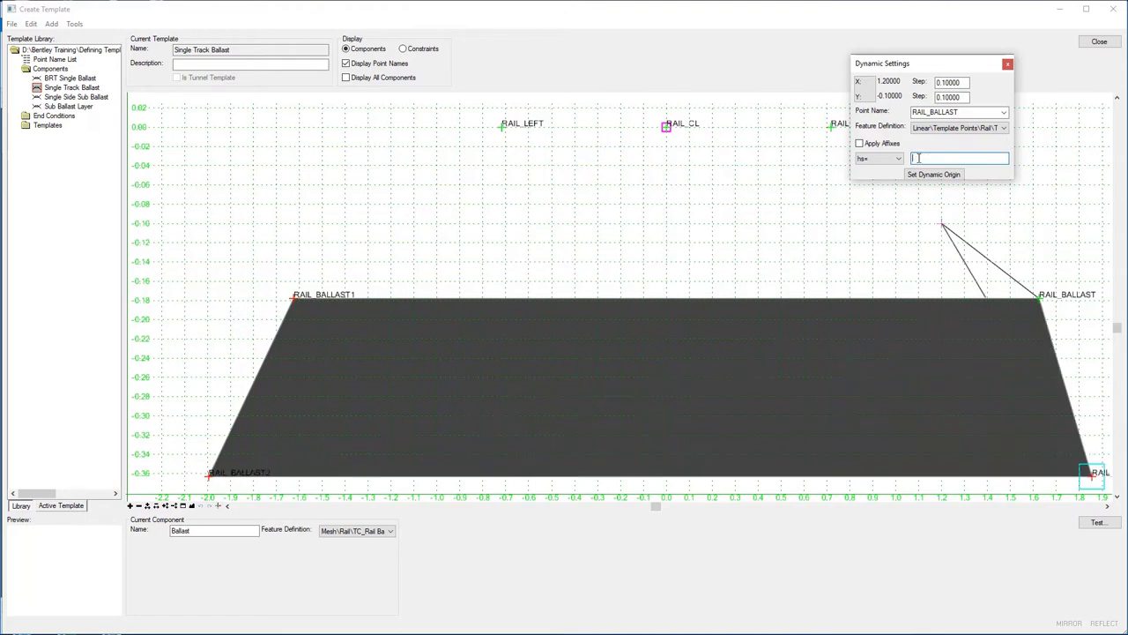
Step: Finish the closed Ballast component and save the template library
right_click(652, 202)
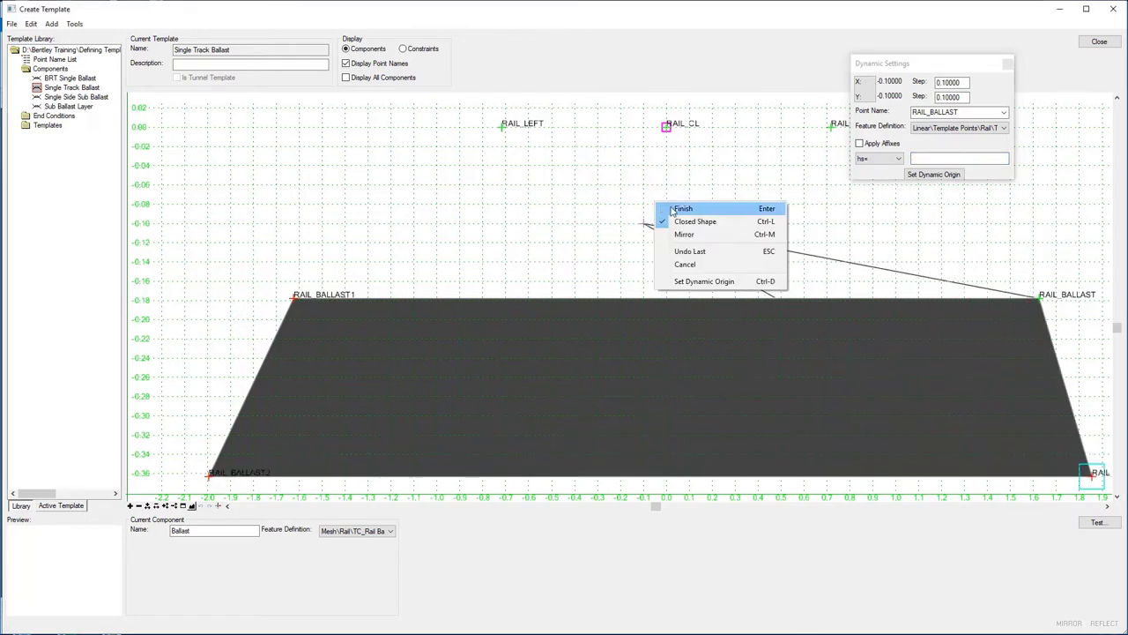
click(675, 212)
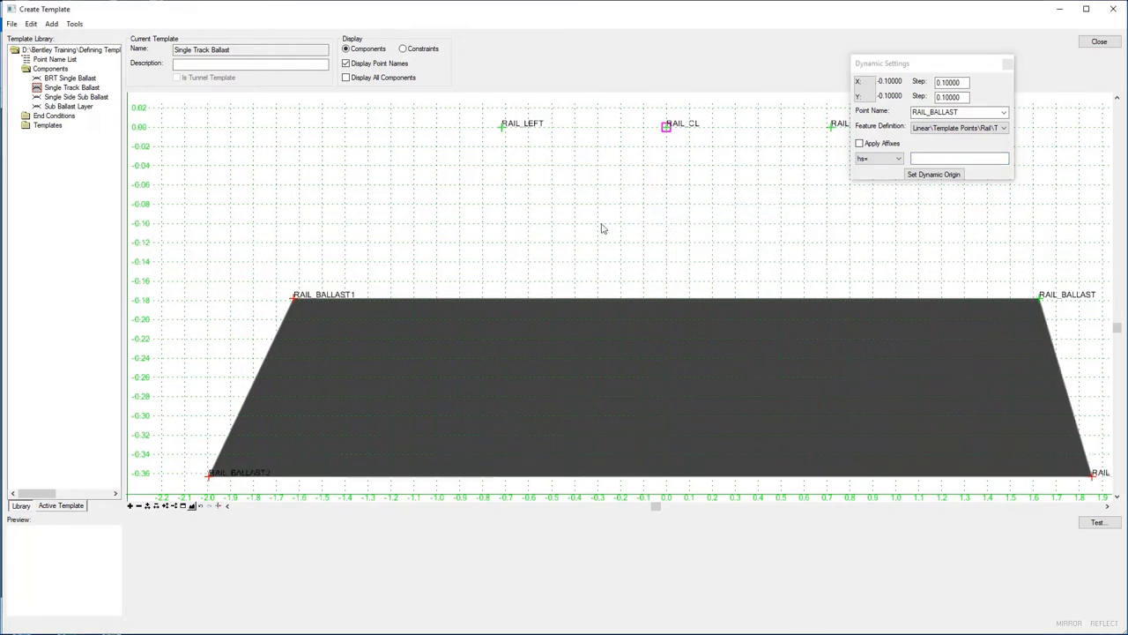
click(12, 24)
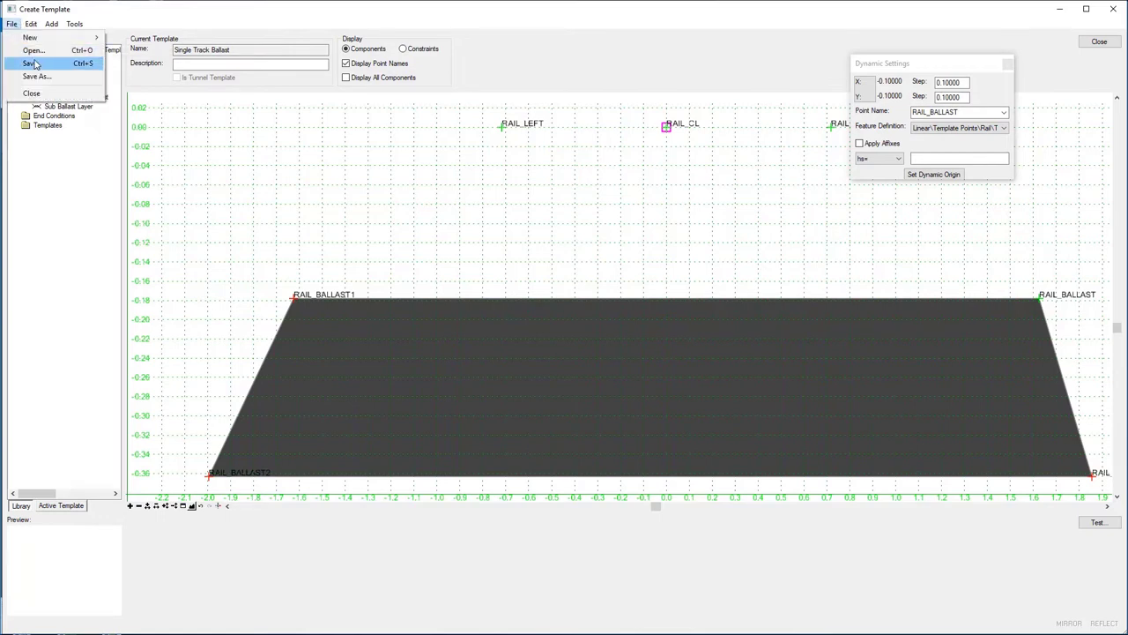
click(26, 60)
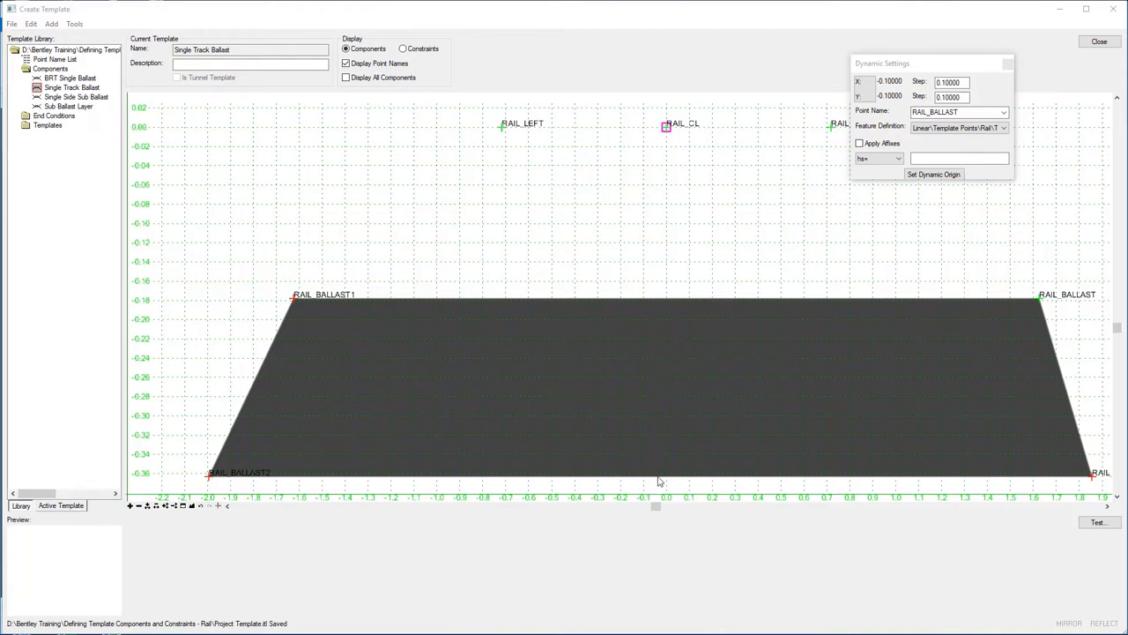
Step: Insert a point on the ballast's bottom edge at about x 0, y -0.3, below RAIL_CL
mouse_move(659, 481)
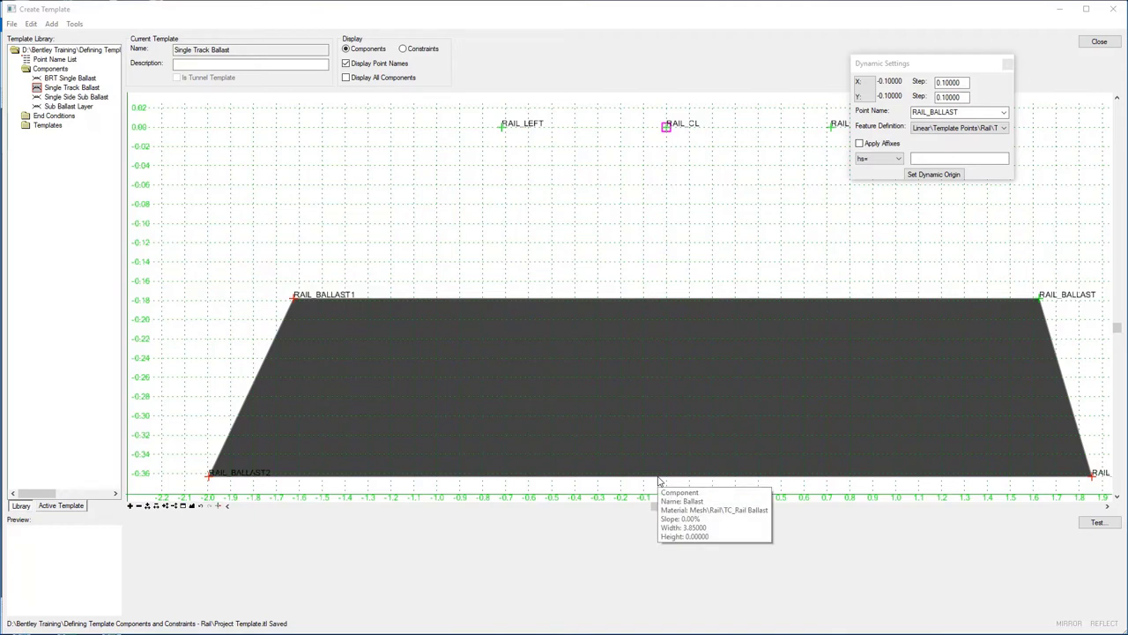
right_click(659, 481)
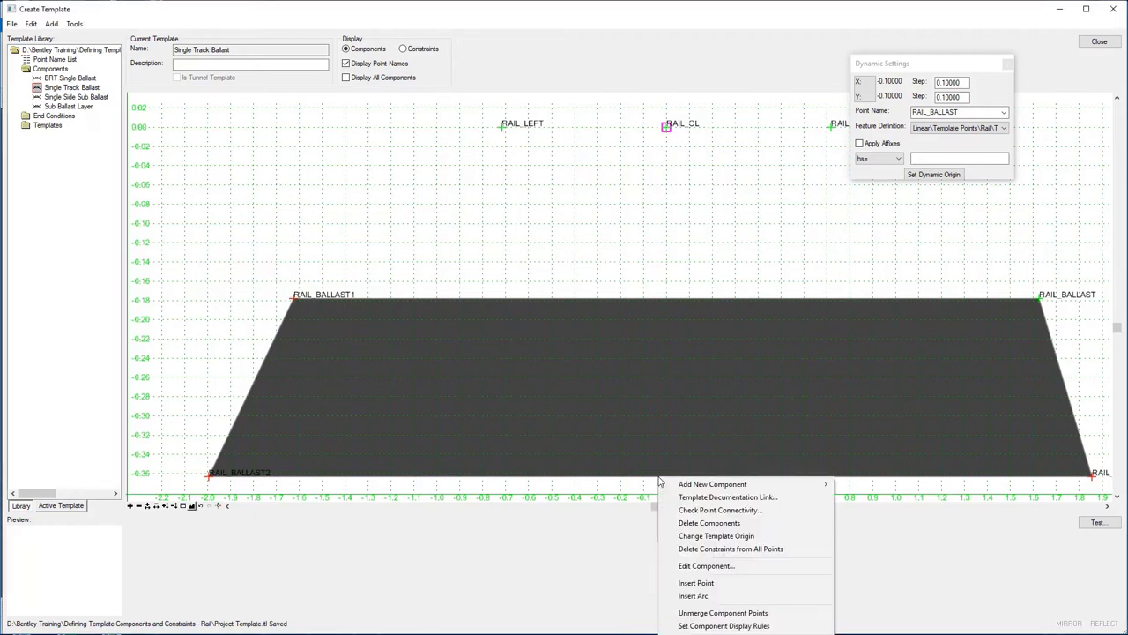
click(700, 583)
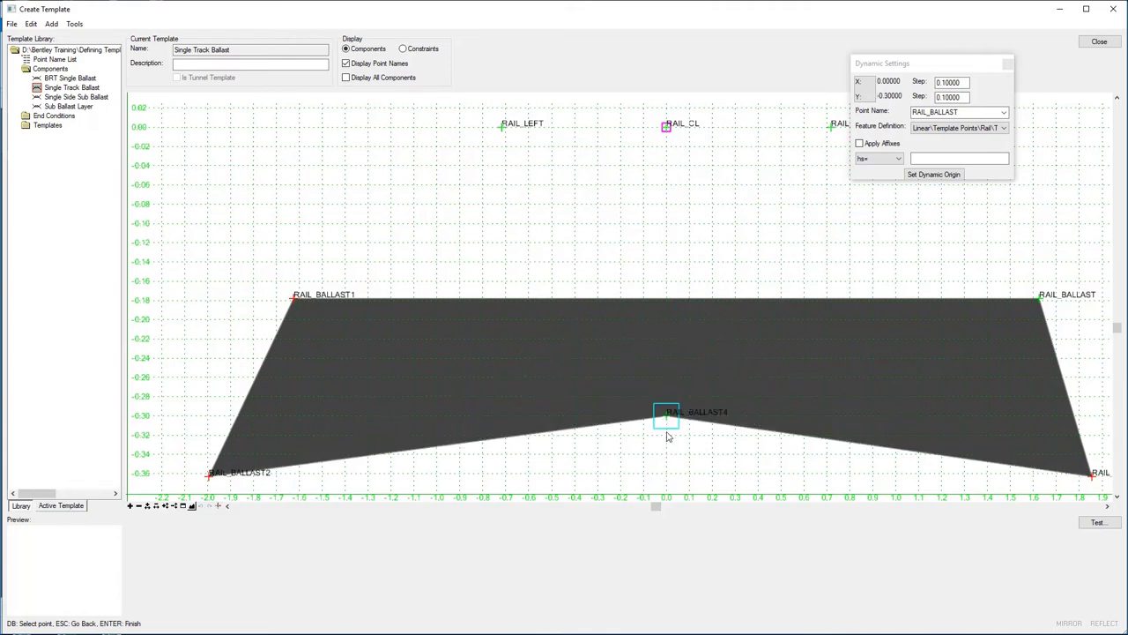
click(667, 434)
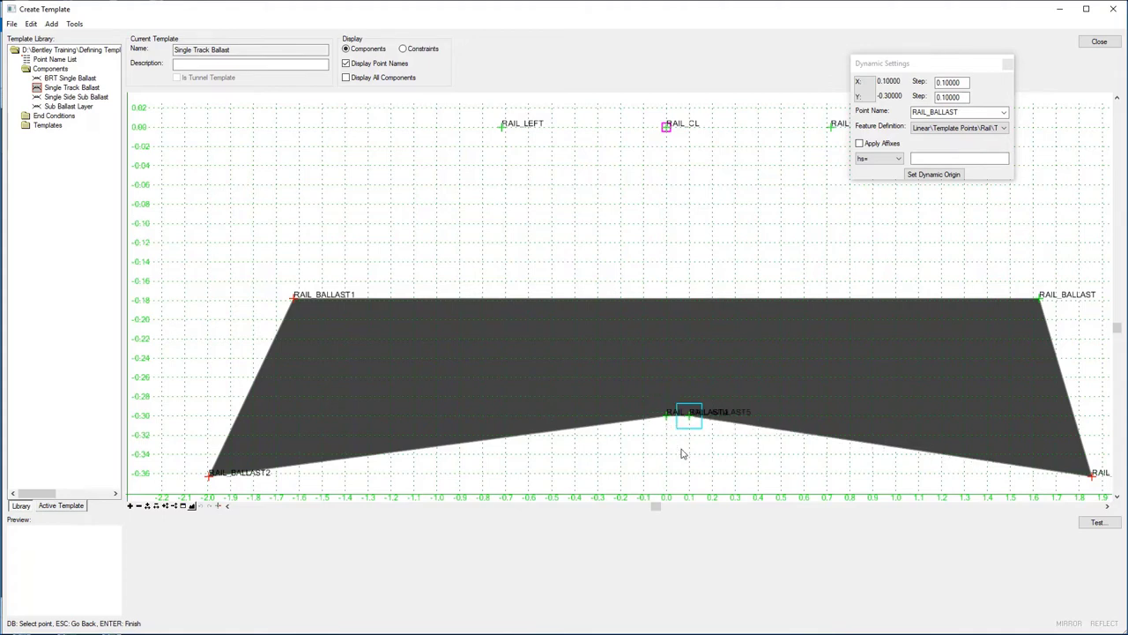
right_click(713, 246)
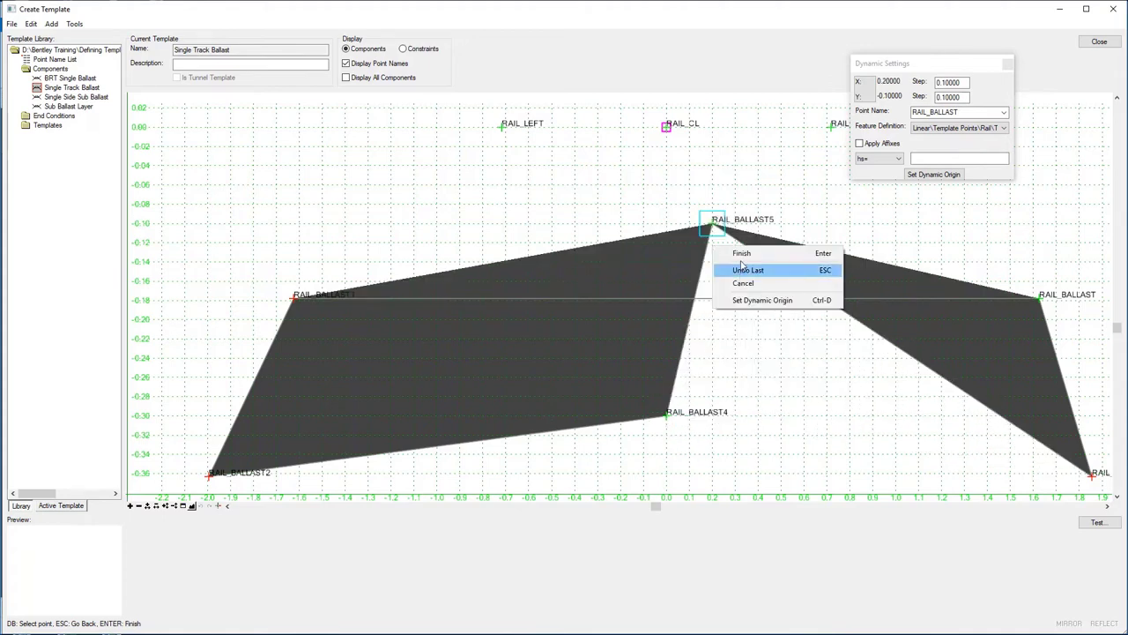
click(745, 256)
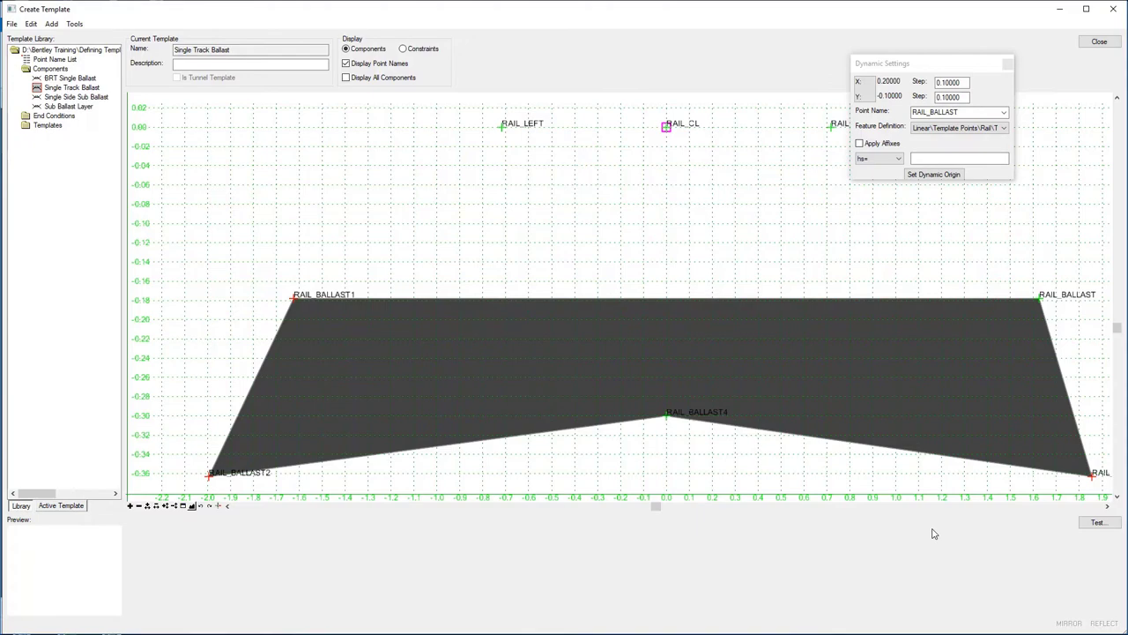
Step: Rename the centre point on the ballast's bottom edge to RAIL_BALLAST_BOT_CL and apply the change
middle_drag(784, 433, 767, 421)
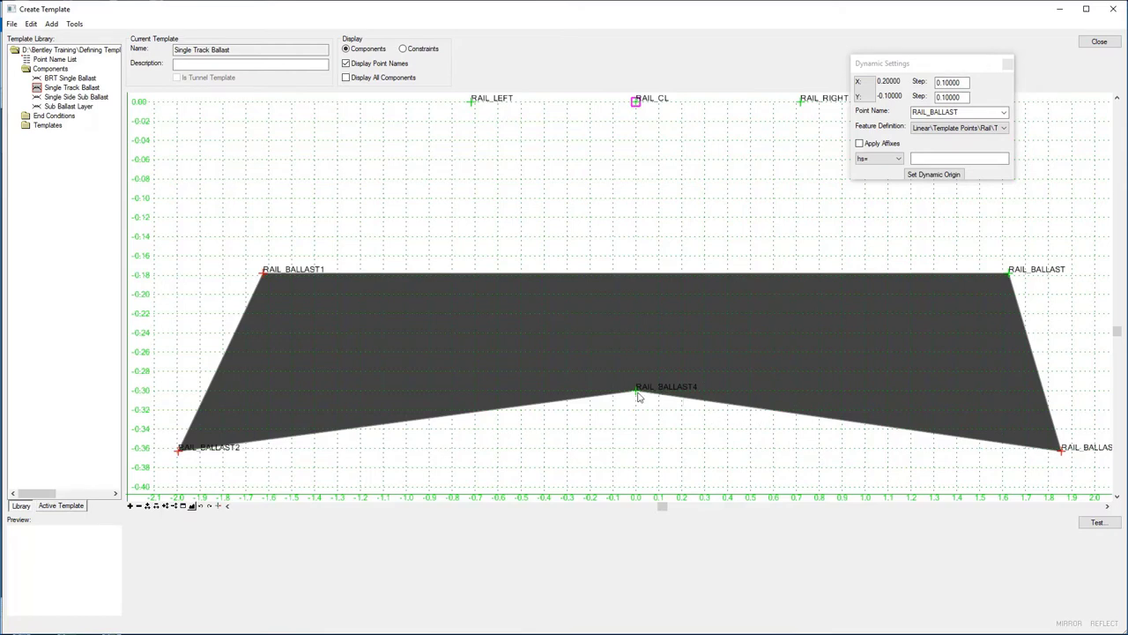
mouse_move(636, 397)
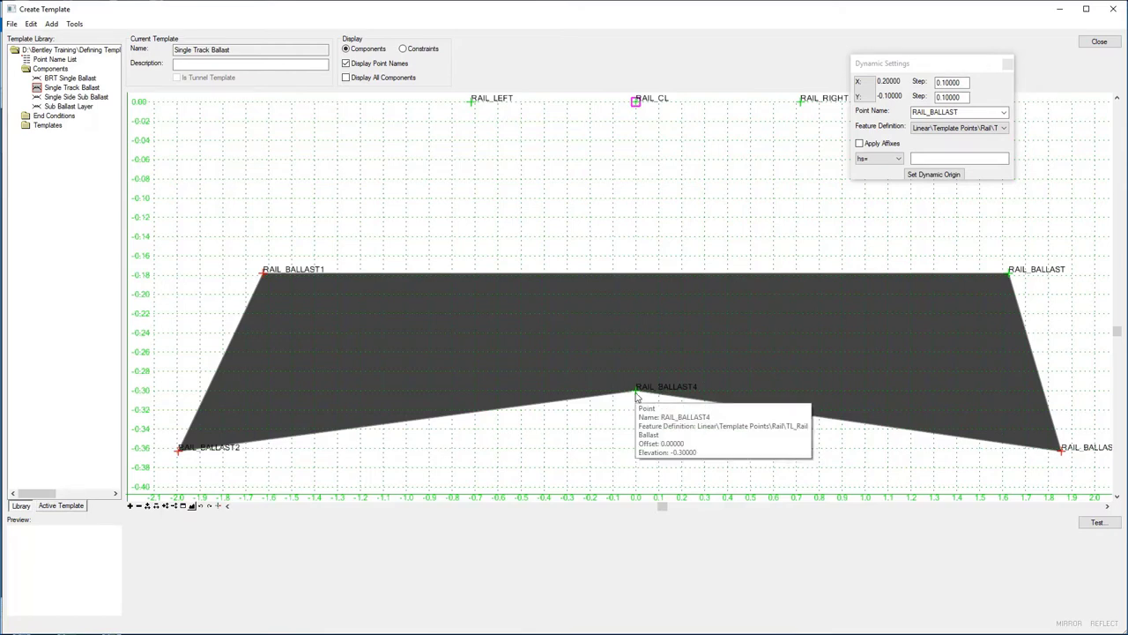
click(636, 397)
double_click(637, 397)
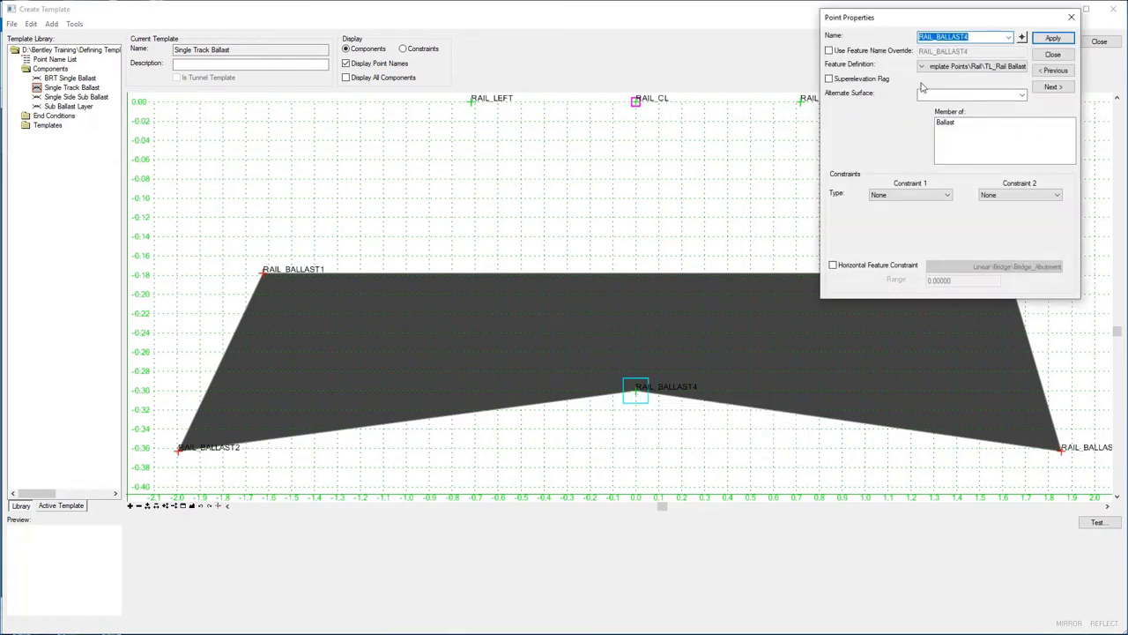
drag(917, 18, 808, 65)
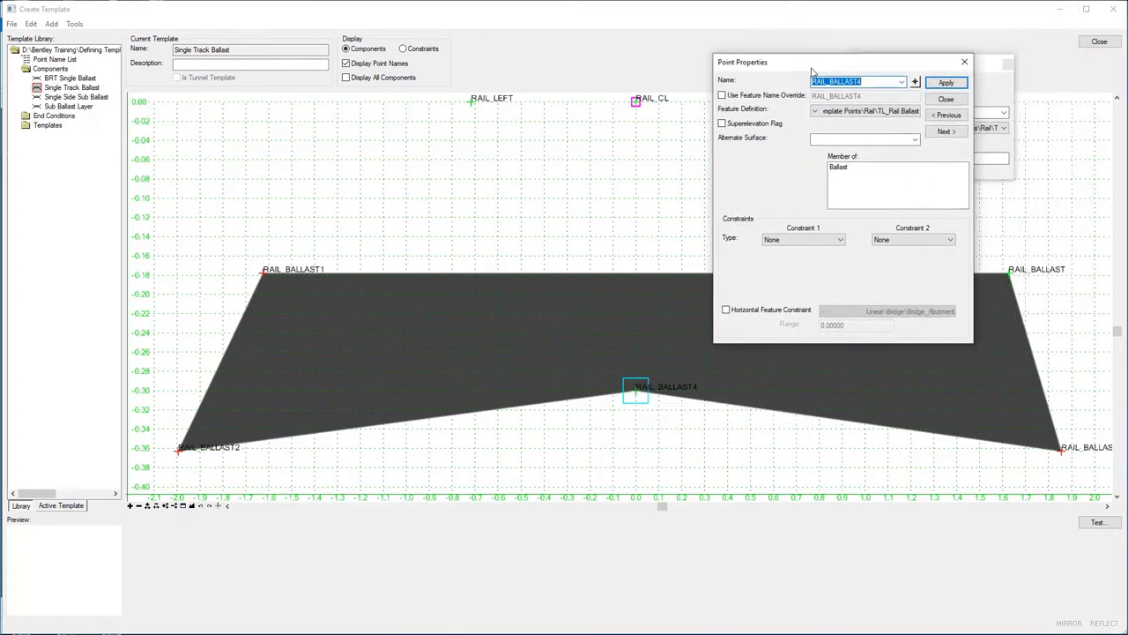
click(873, 80)
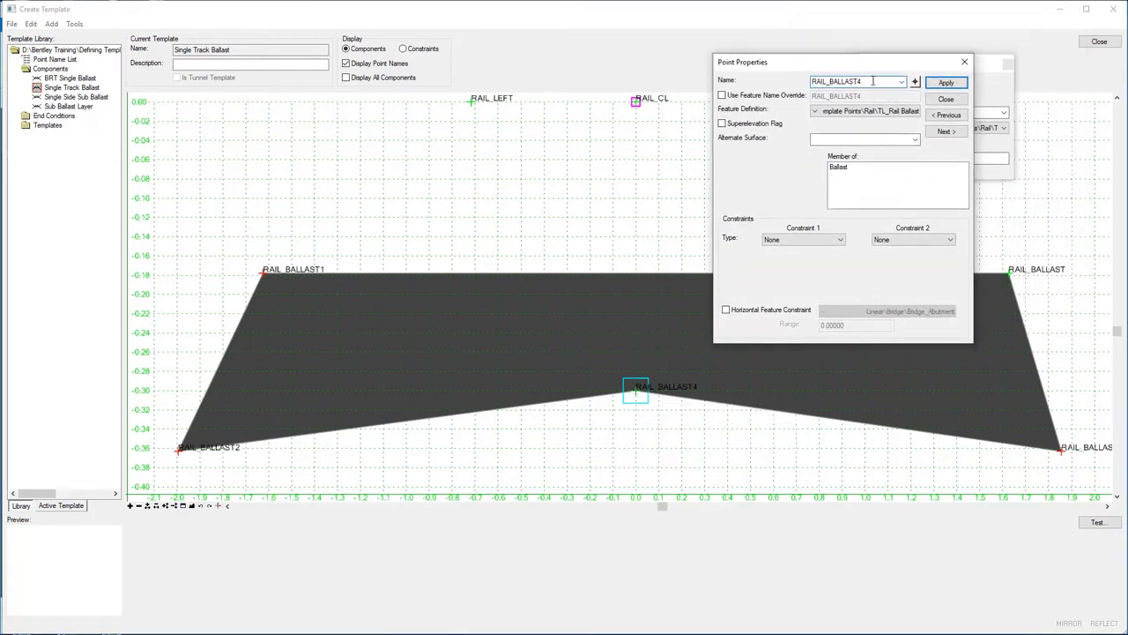
key(BackSpace)
text(_BOT_CL)
click(941, 83)
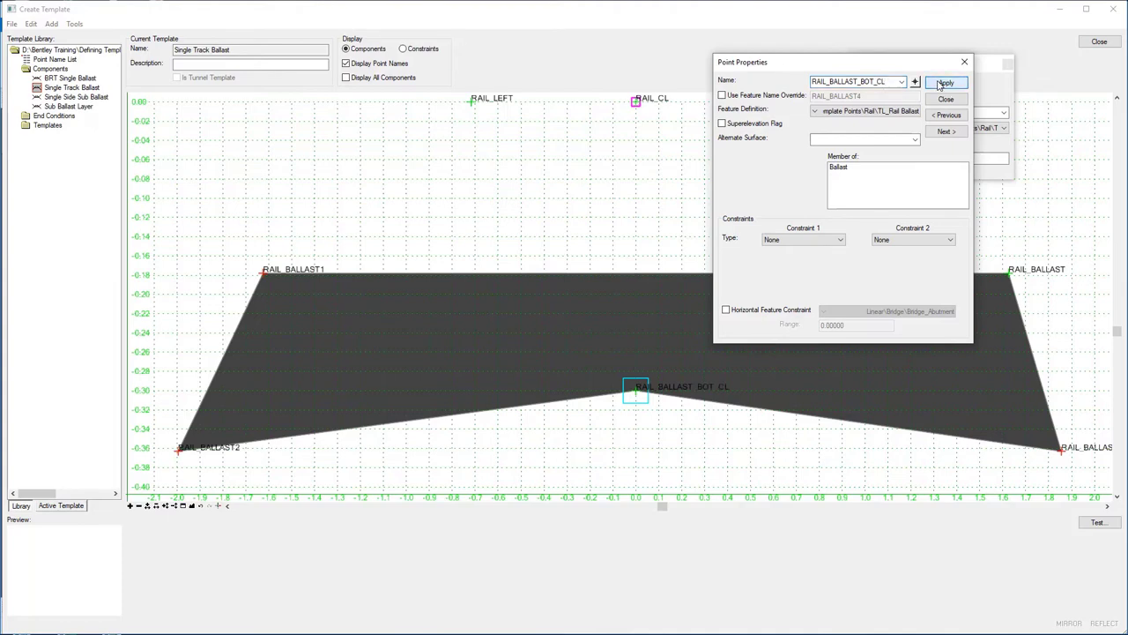
Step: Rename the ballast's upper right corner point to RAIL_BALLAST_SHDR_R and apply the change
drag(826, 67, 529, 58)
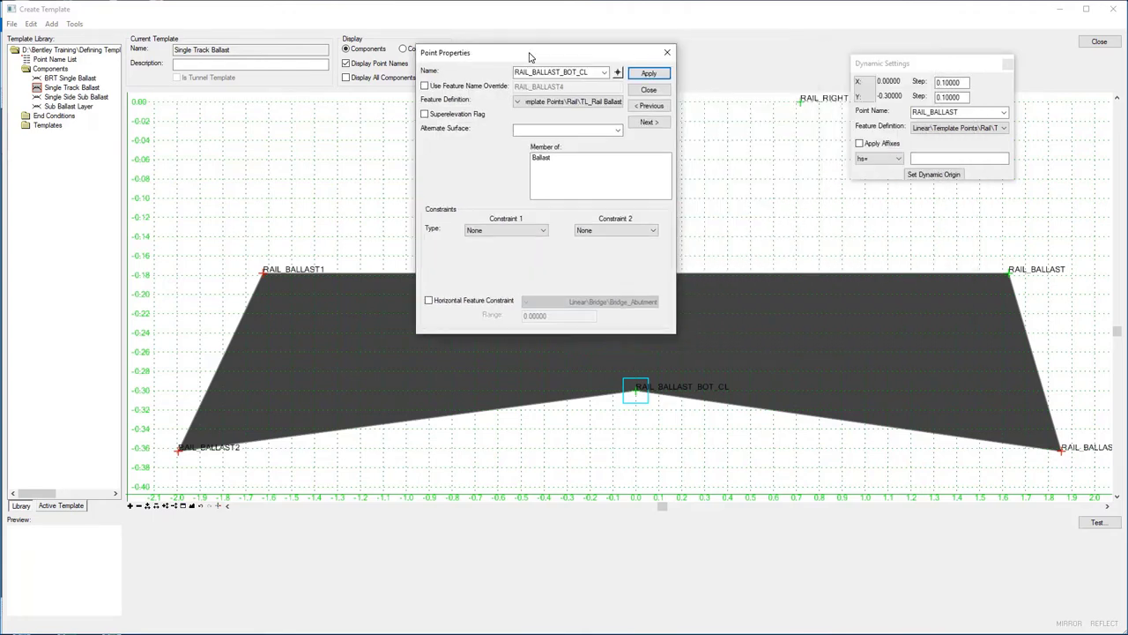
click(618, 73)
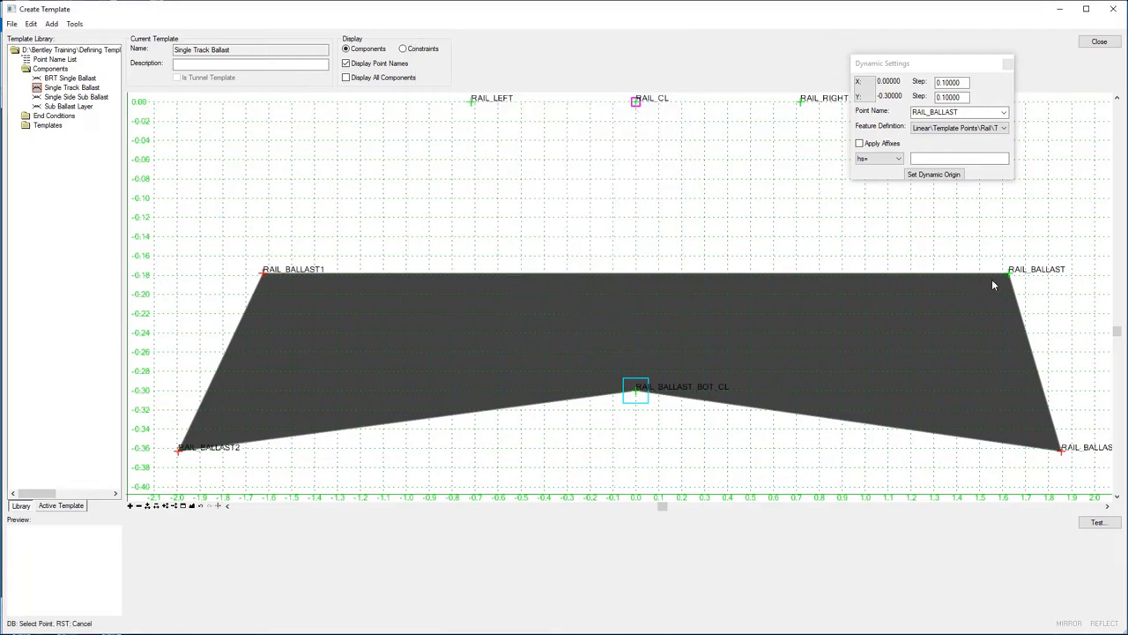
click(1010, 275)
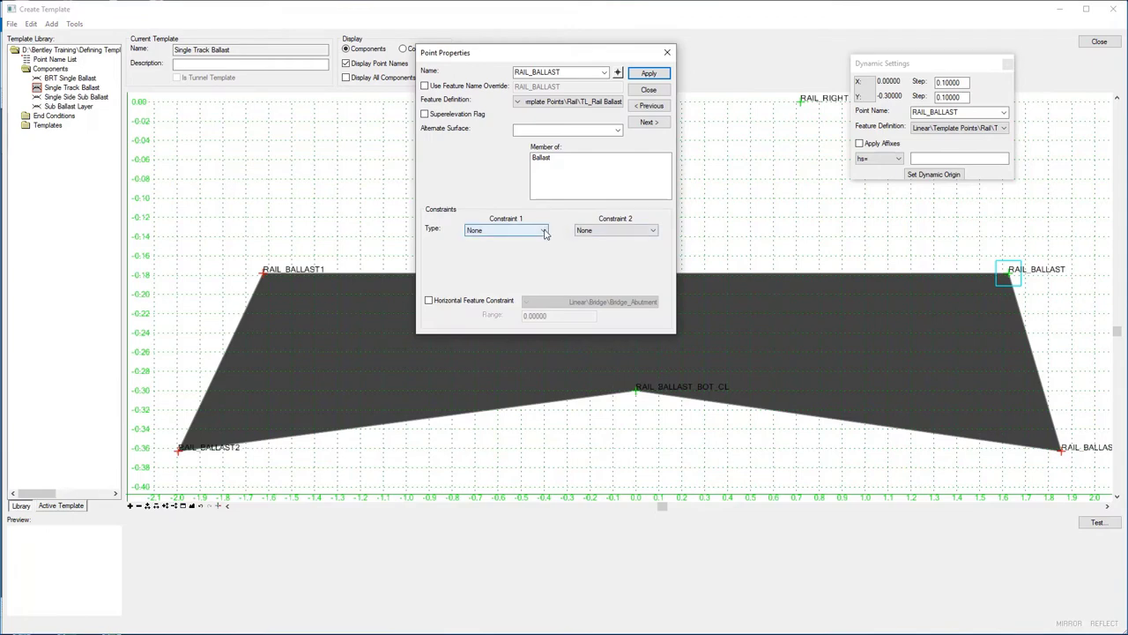
double_click(566, 71)
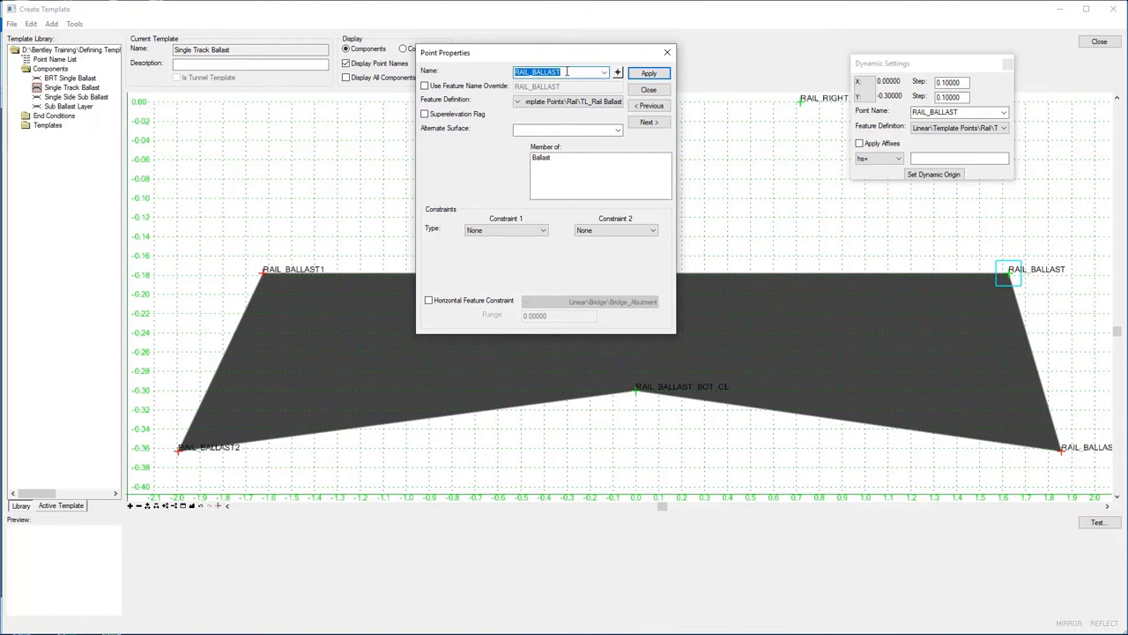
click(566, 71)
text(_SHDR_R)
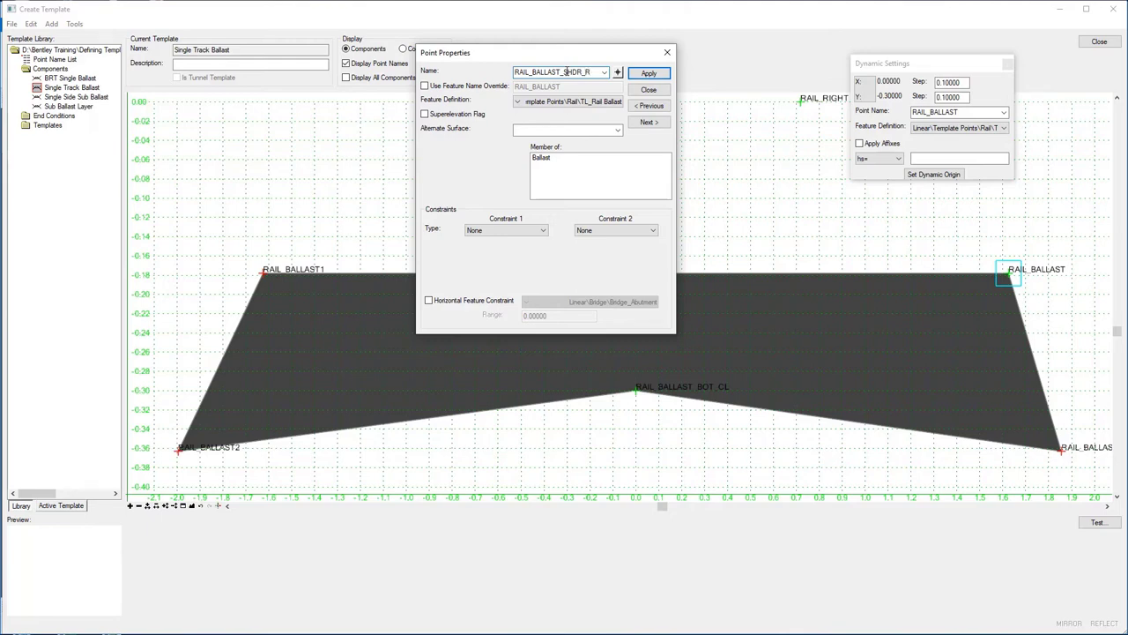
click(650, 75)
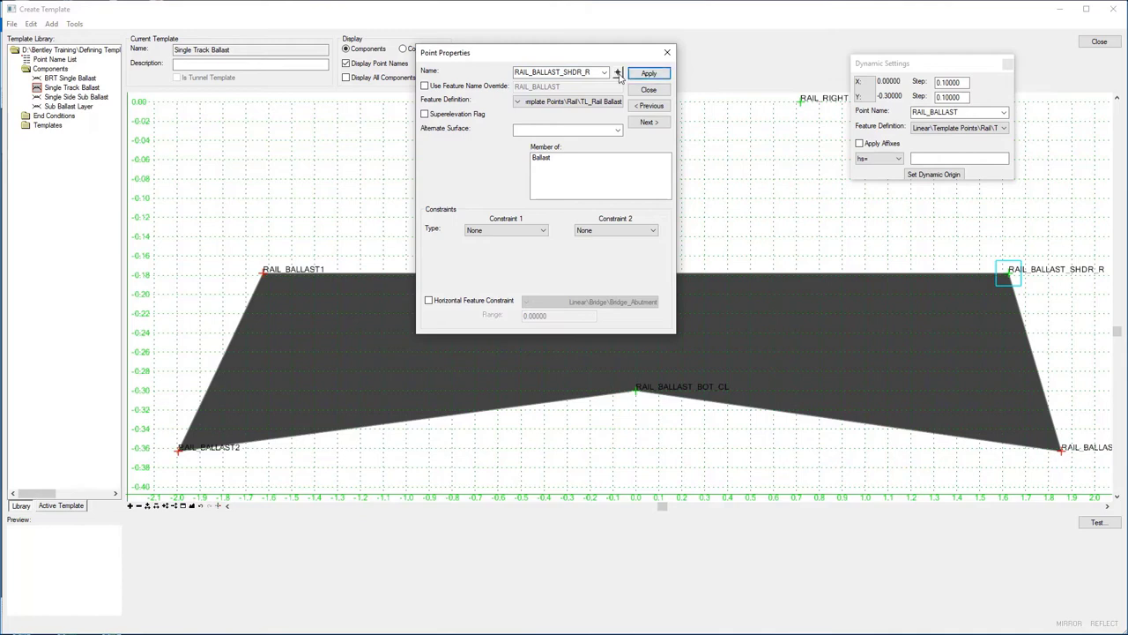
Step: Rename the ballast's upper left corner point to RAIL_BALLAST_SHDR_L and apply the change
click(618, 73)
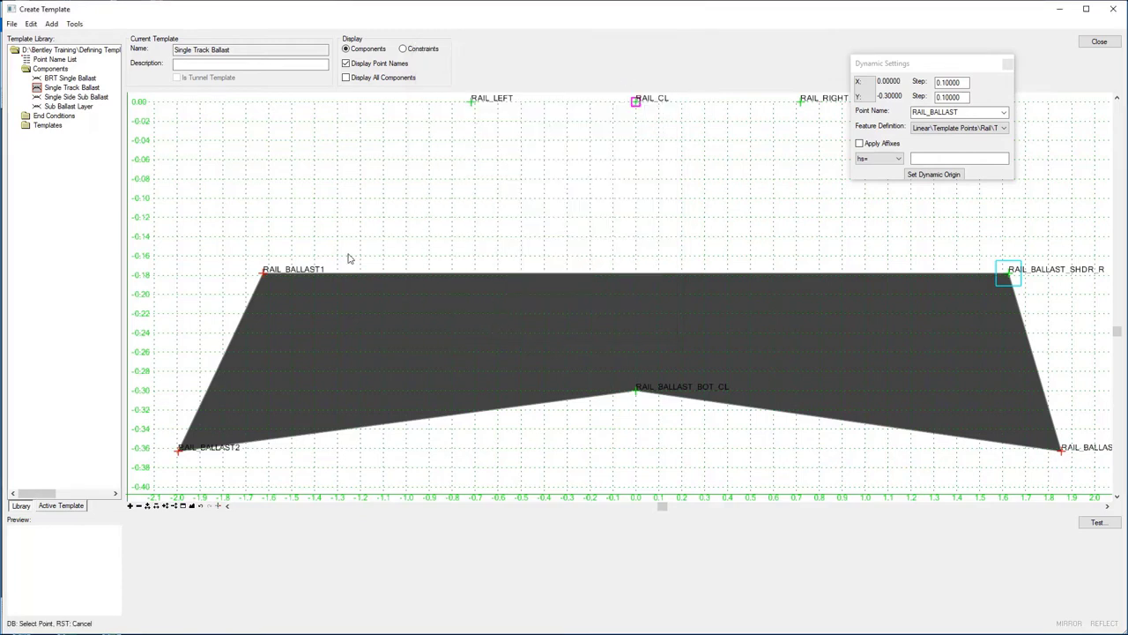
click(264, 274)
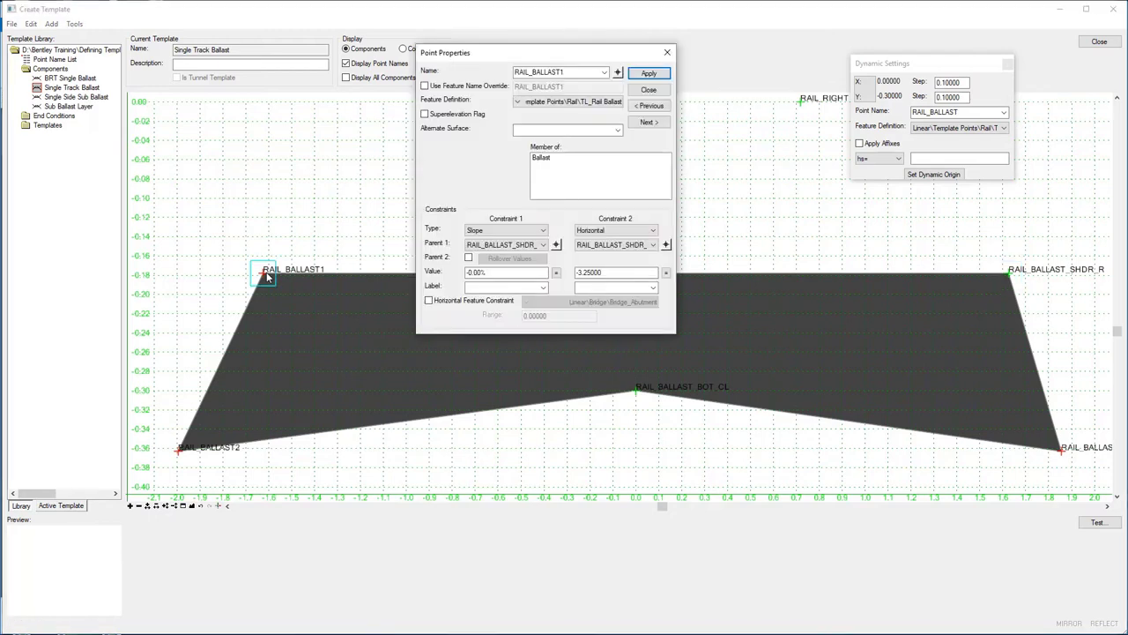
double_click(576, 71)
click(576, 72)
text(_SHDR_L)
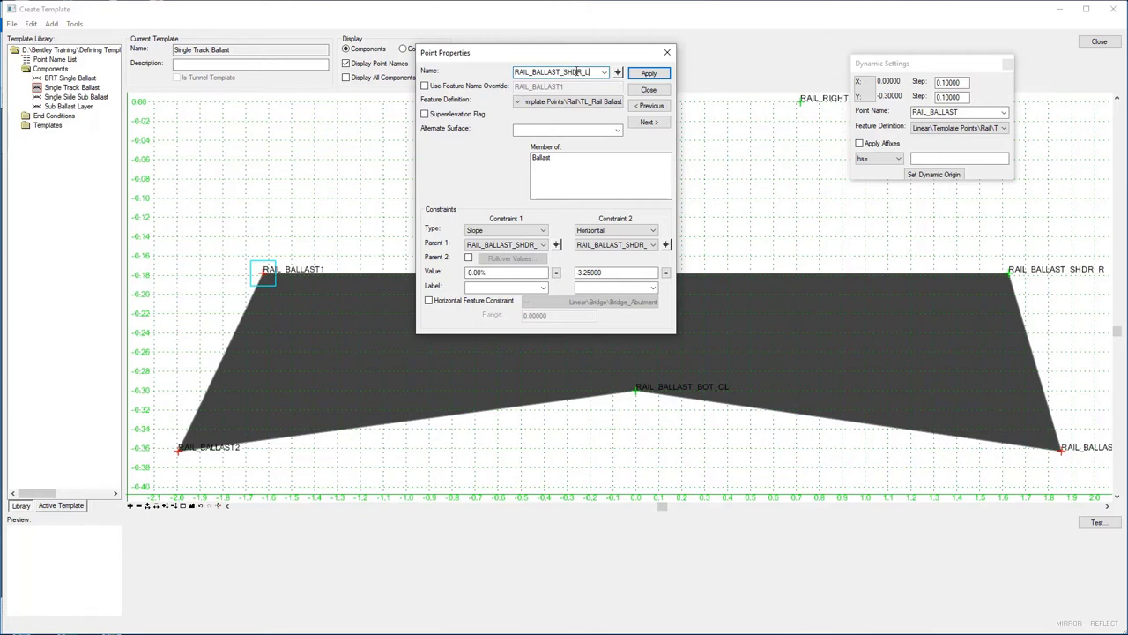
click(651, 74)
Step: Rename the ballast's lower left corner point to RAIL_BALLAST_BOT_L and apply the change
click(618, 73)
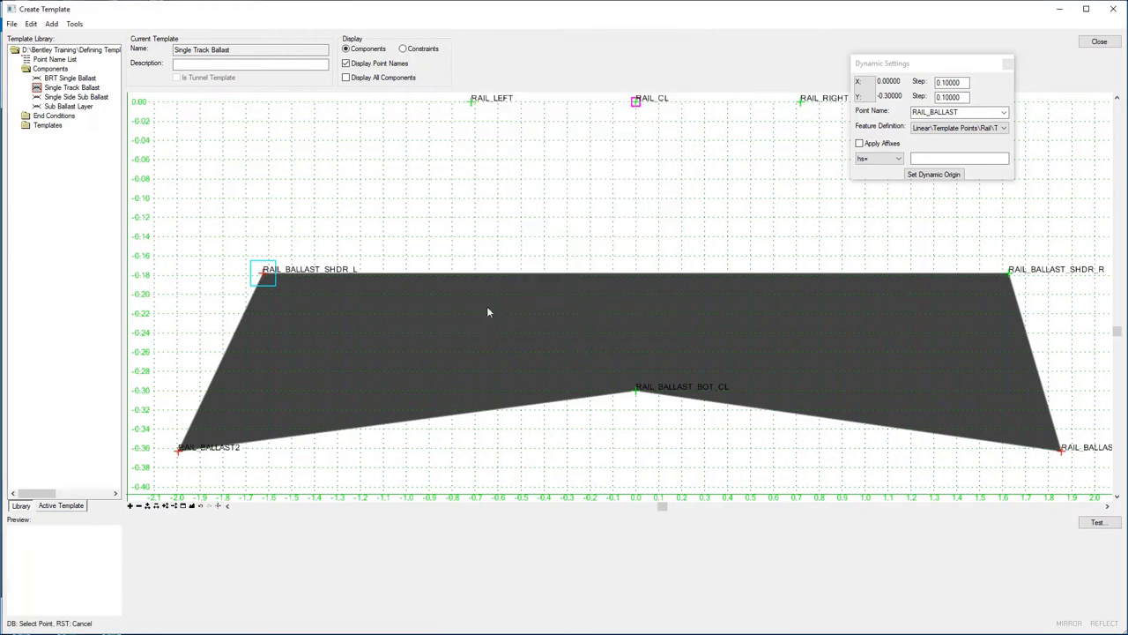
click(179, 451)
double_click(569, 74)
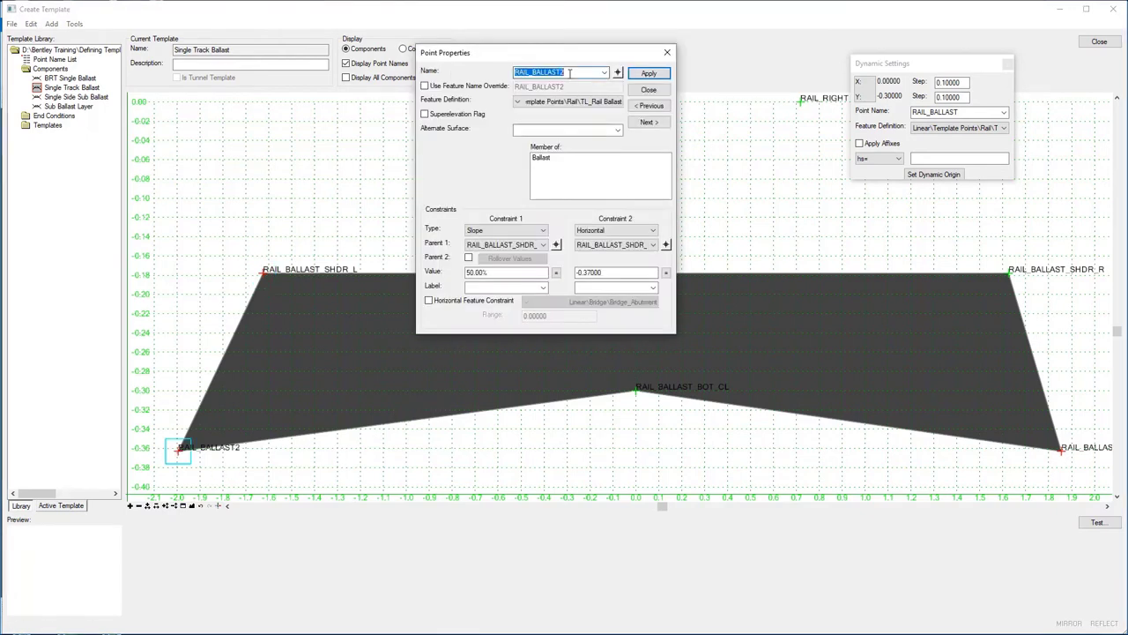
click(570, 74)
text(_BOT)
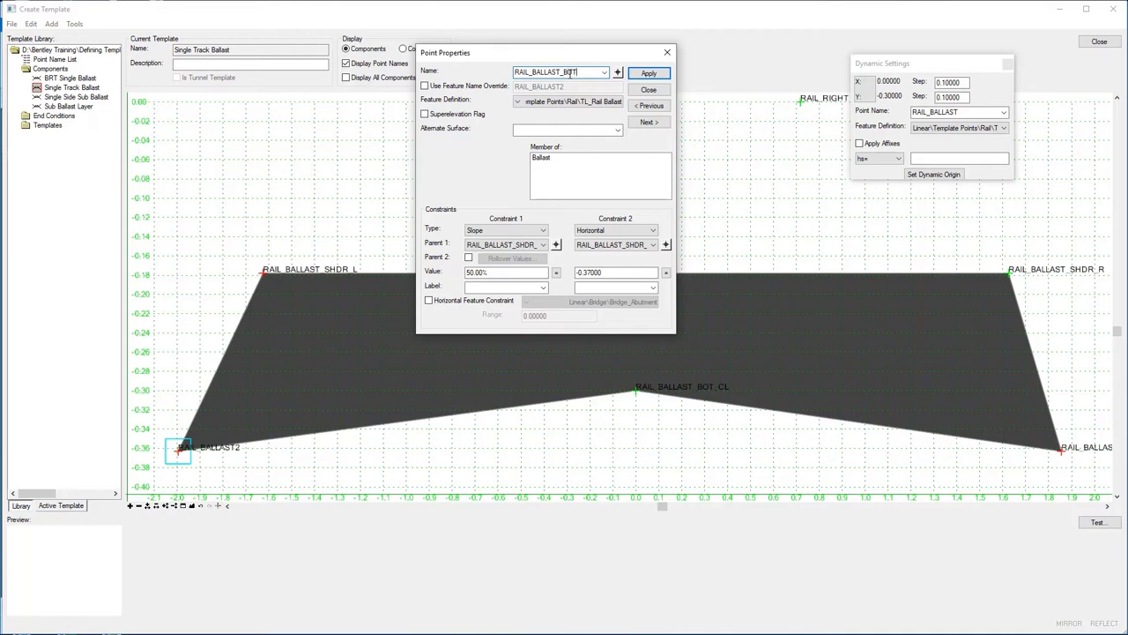
text(_L)
click(644, 73)
Step: Rename the ballast's lower right corner point to RAIL_BALLAST_BOT_R, apply it and close the point properties
click(618, 73)
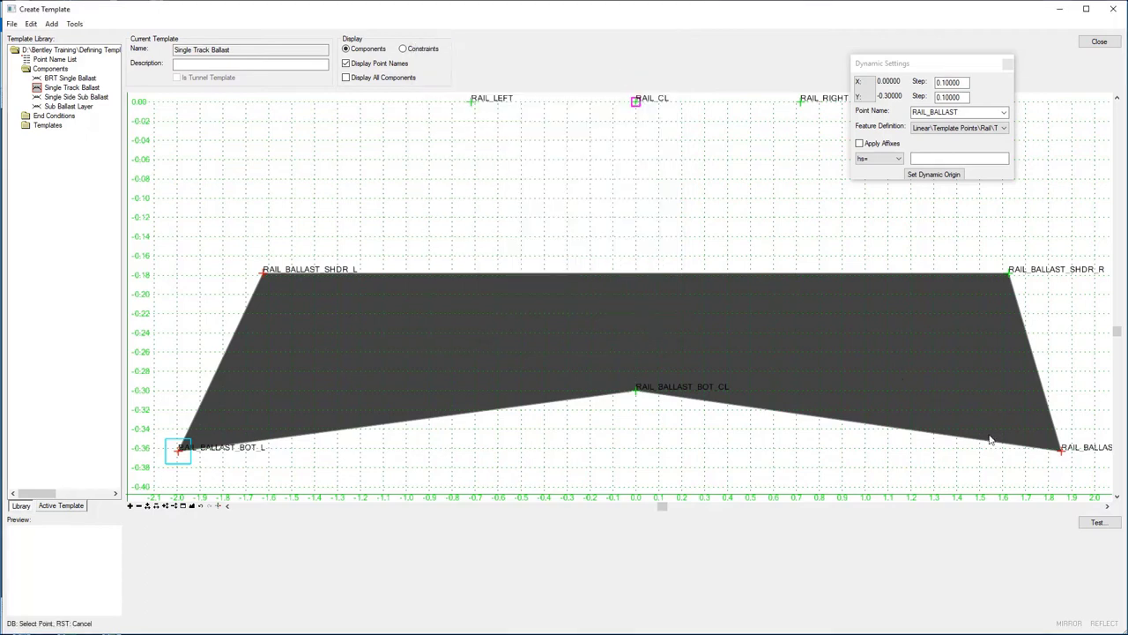
click(1062, 451)
double_click(570, 70)
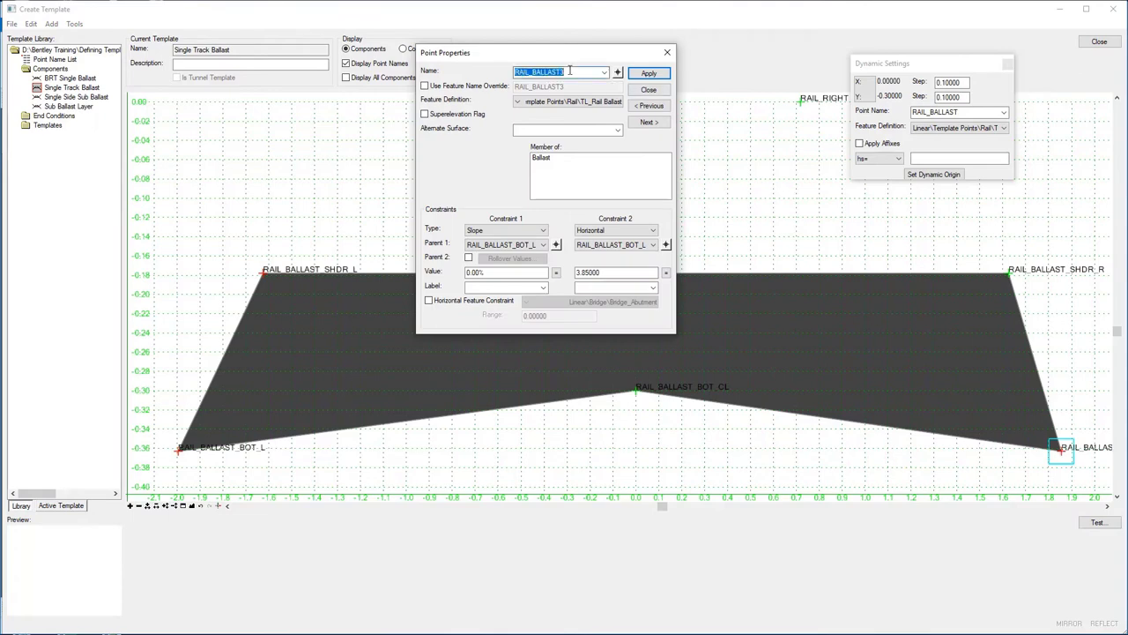
click(570, 71)
key(BackSpace)
text(_BOT_R)
click(650, 76)
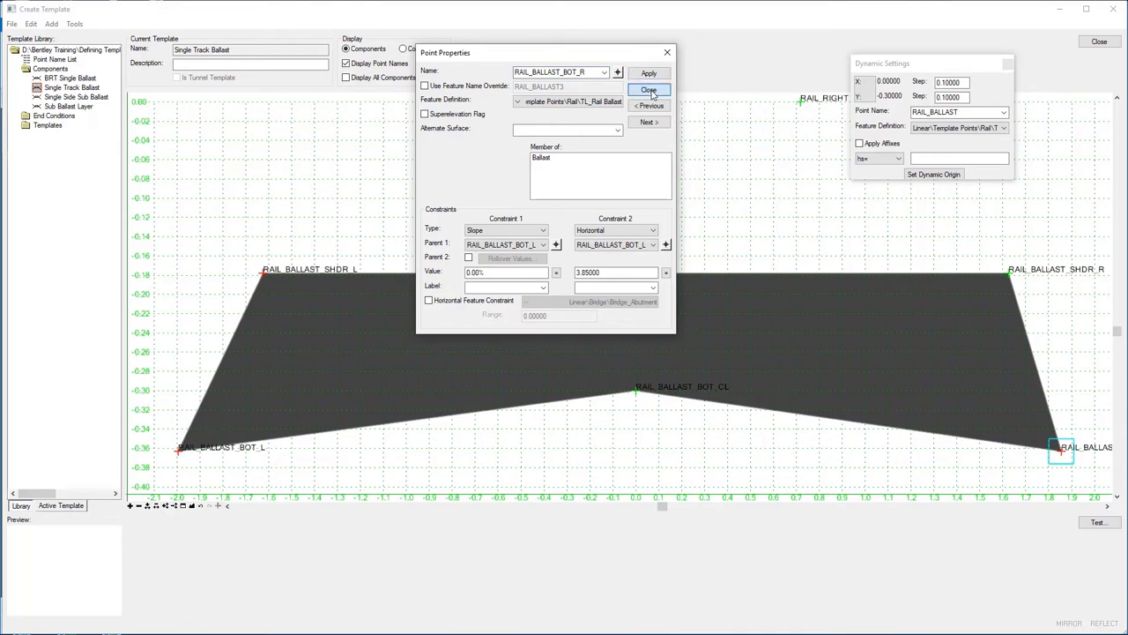
click(650, 90)
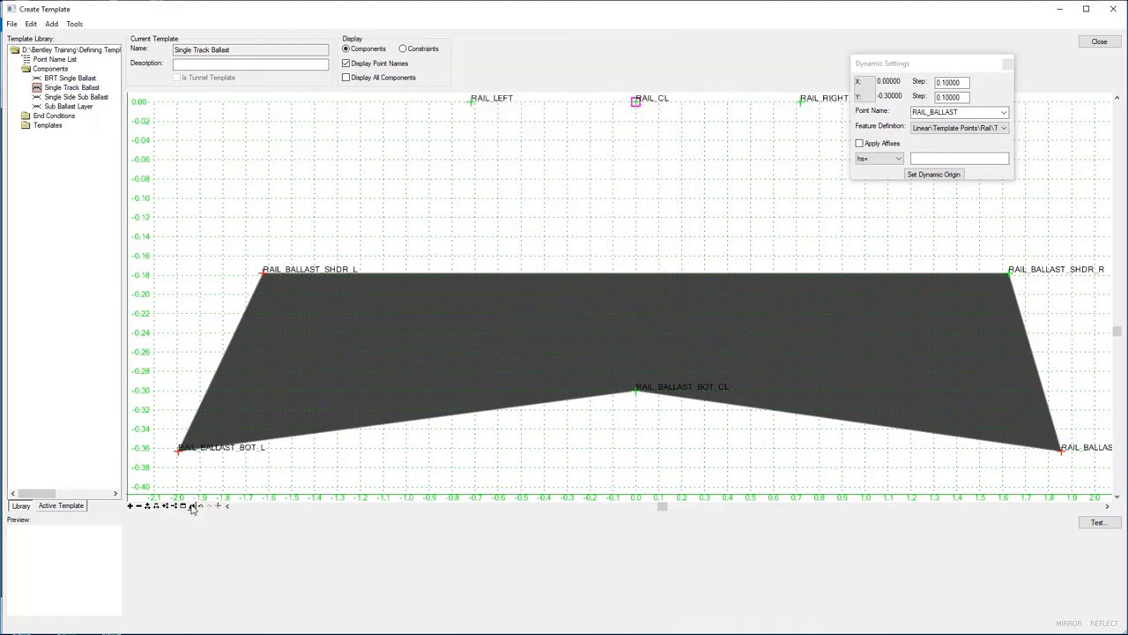
Step: Fit the whole template in the view and save the template library
click(193, 505)
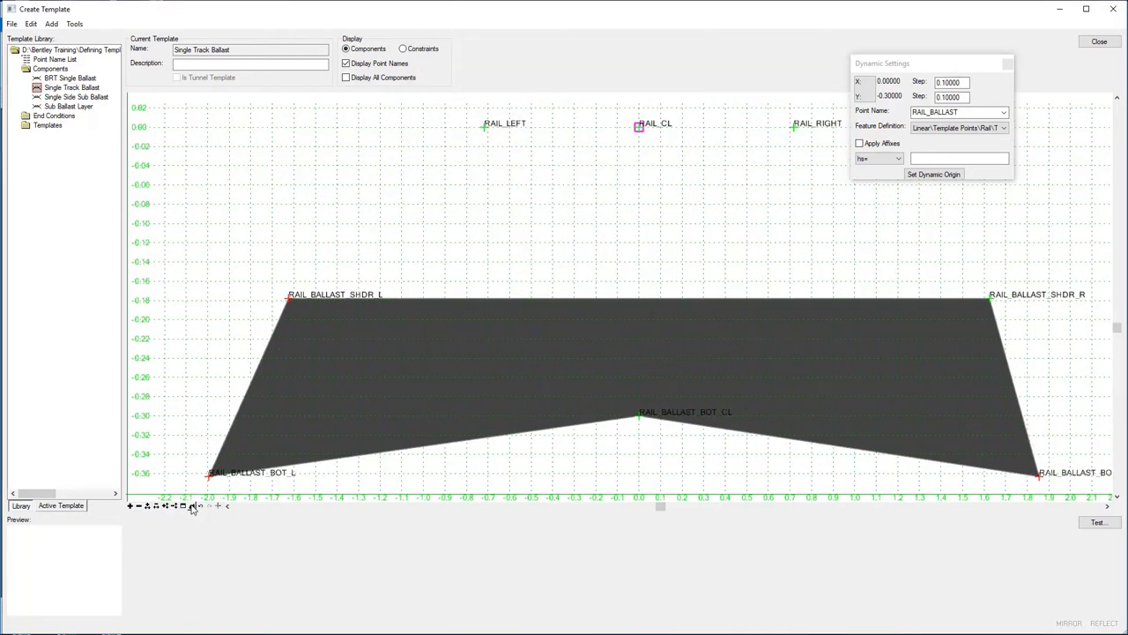
click(12, 24)
click(36, 63)
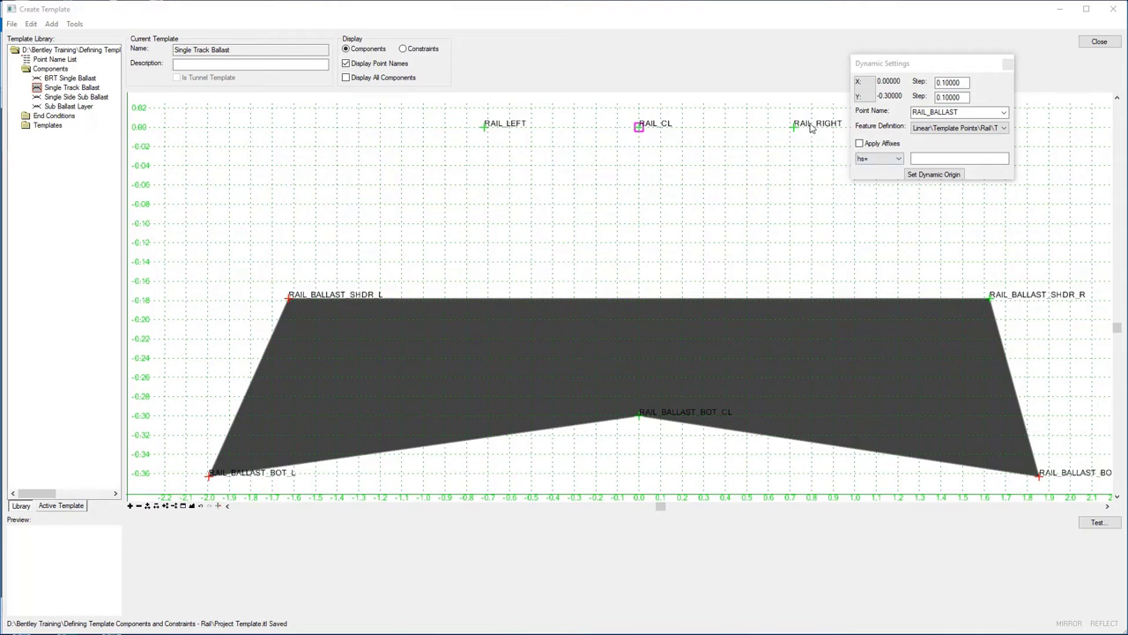
Step: Give the RAIL_RIGHT point a Slope constraint as its first constraint, with parent RAIL_CL and value 0.00%
mouse_move(795, 128)
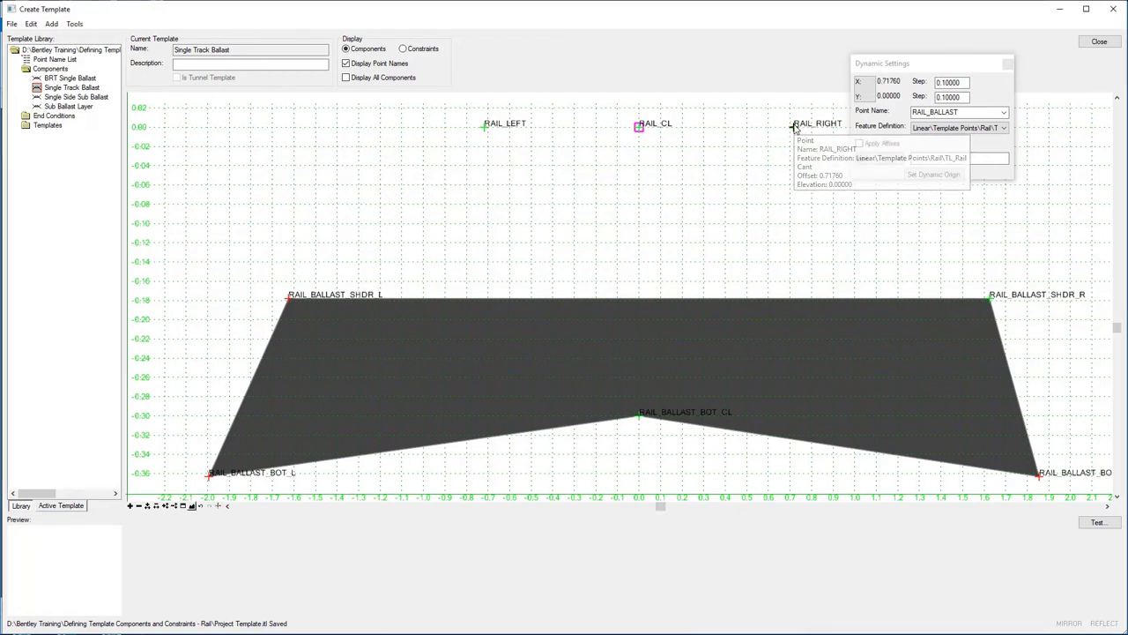
double_click(796, 128)
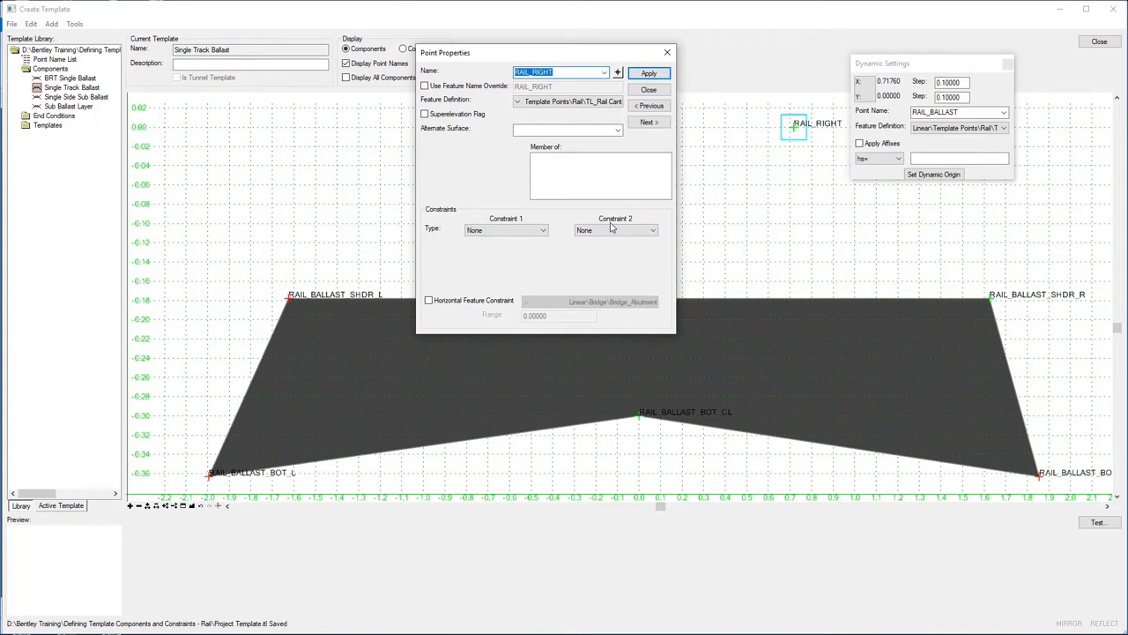
click(541, 231)
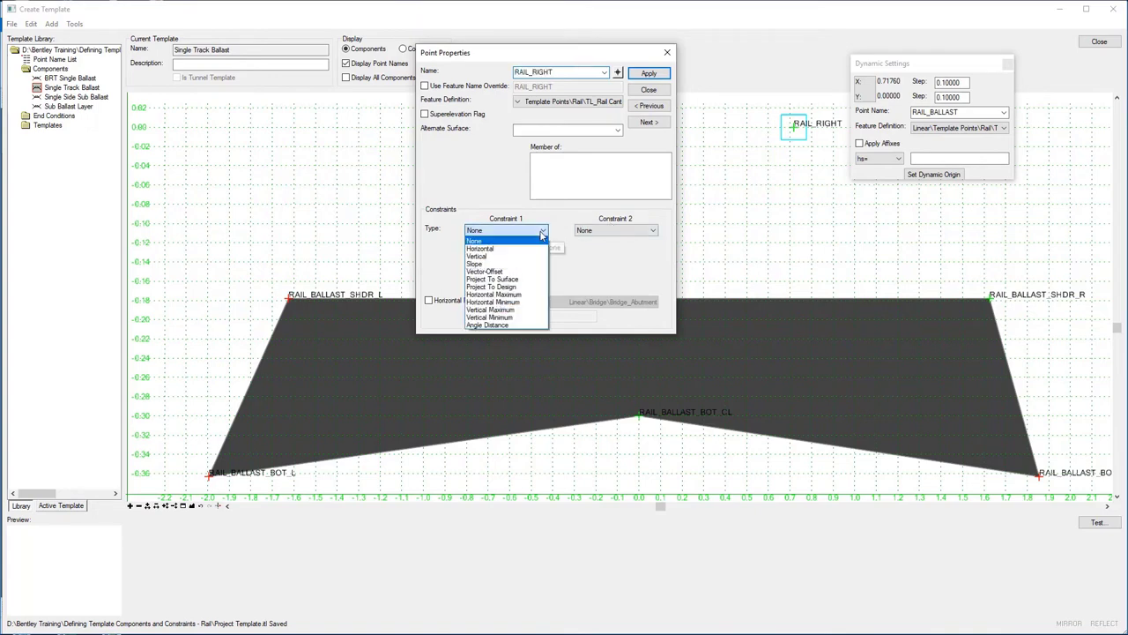
click(476, 263)
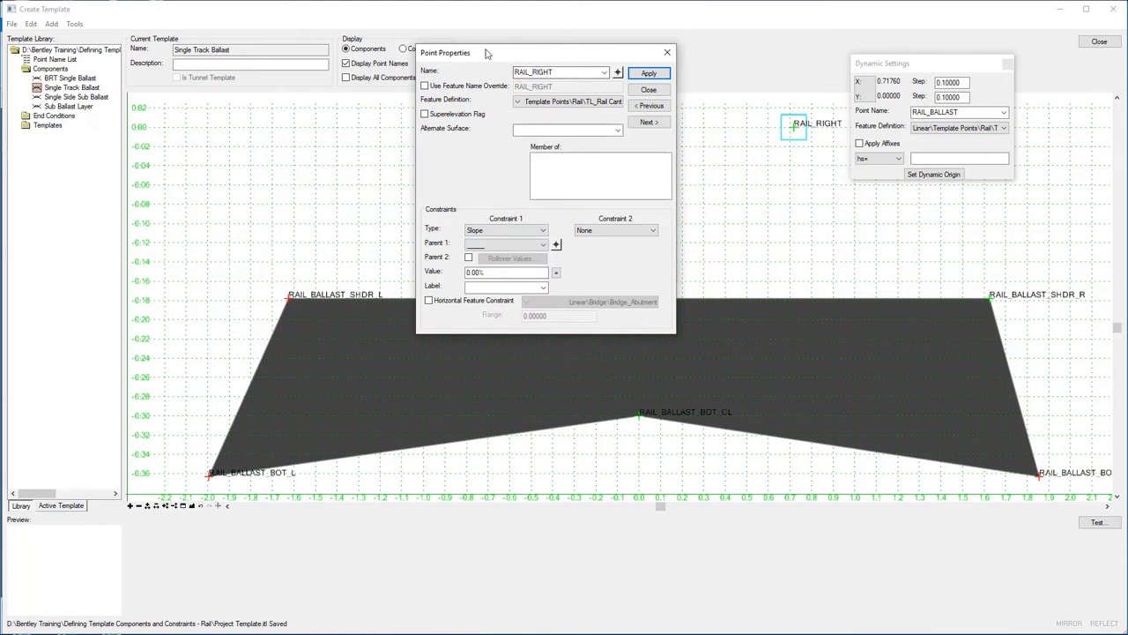
drag(529, 53, 385, 54)
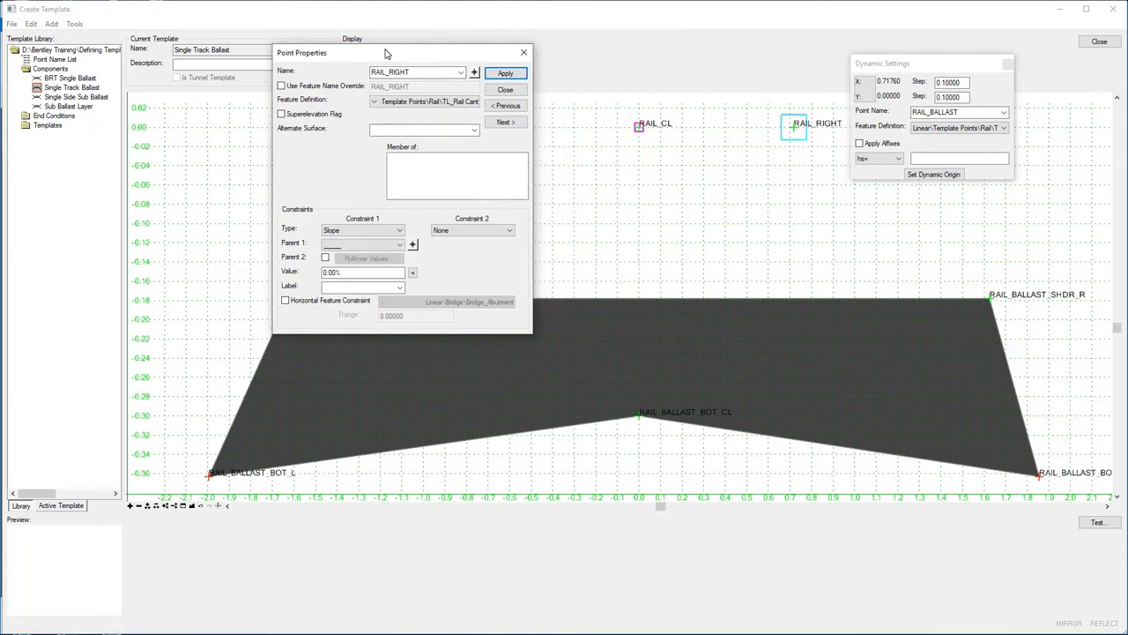
click(412, 244)
click(639, 128)
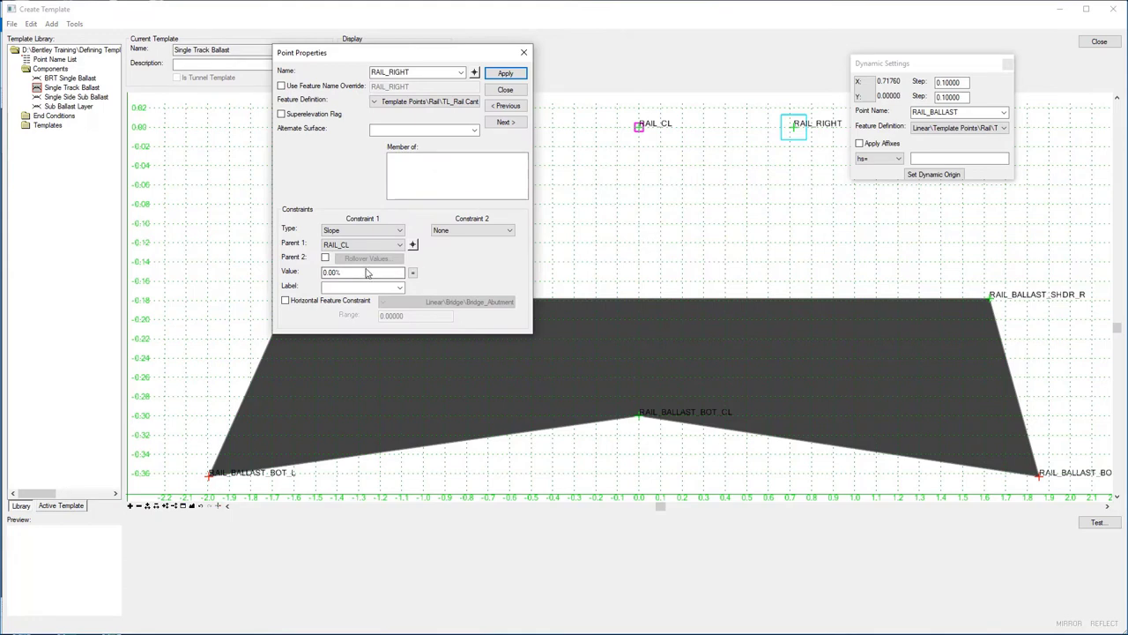
drag(370, 272, 300, 266)
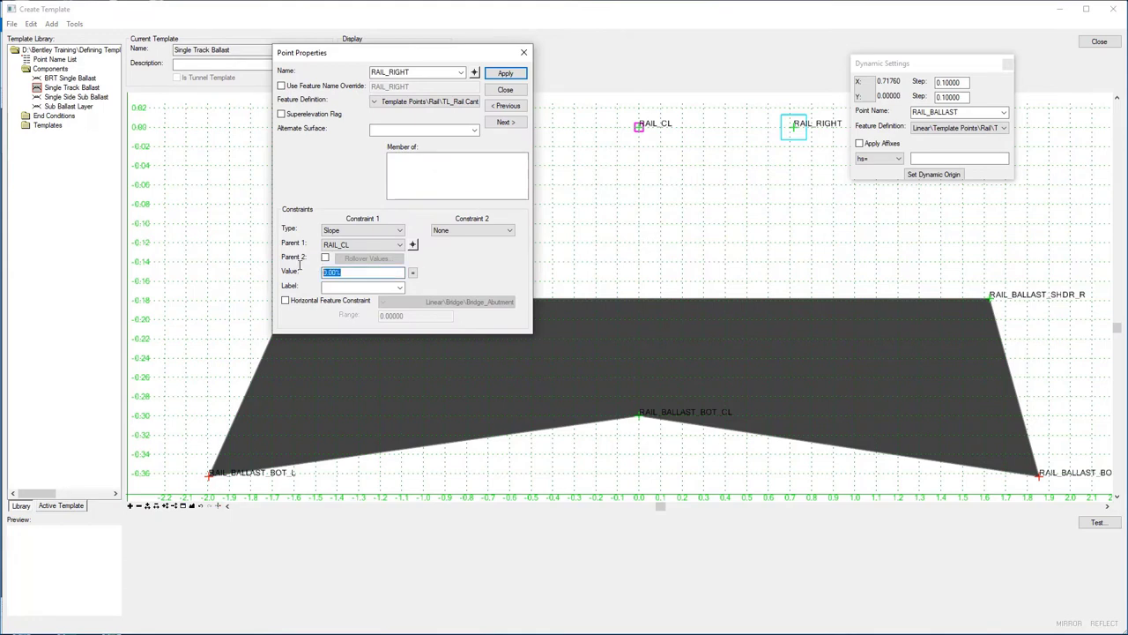
Step: Give RAIL_RIGHT a Horizontal second constraint with parent RAIL_CL and value 0.71760, and apply it
click(470, 233)
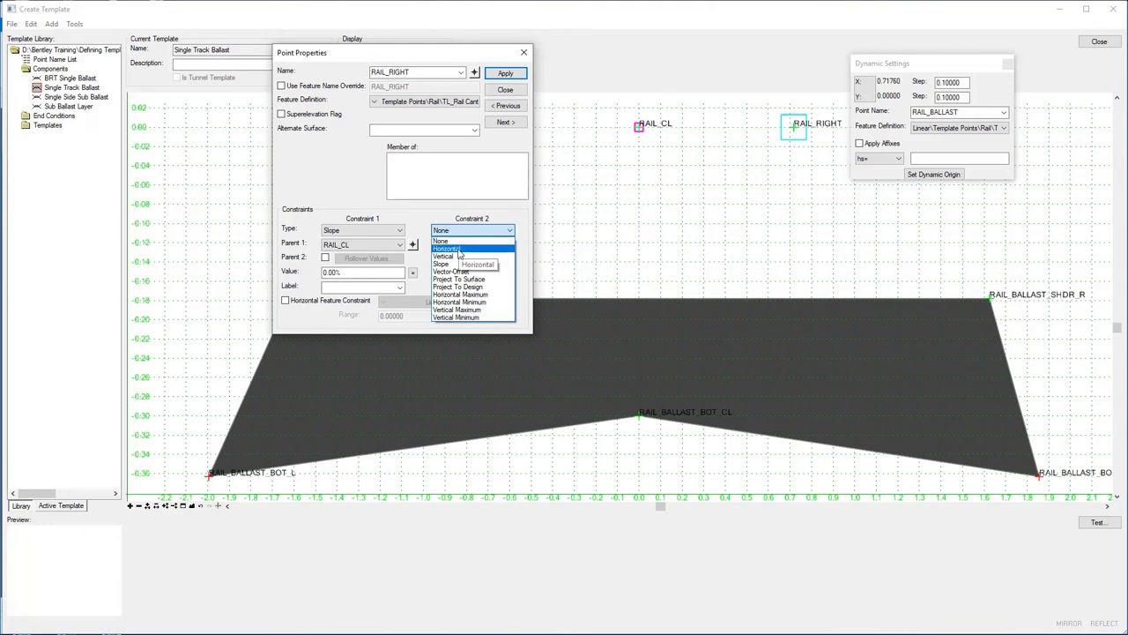
click(461, 250)
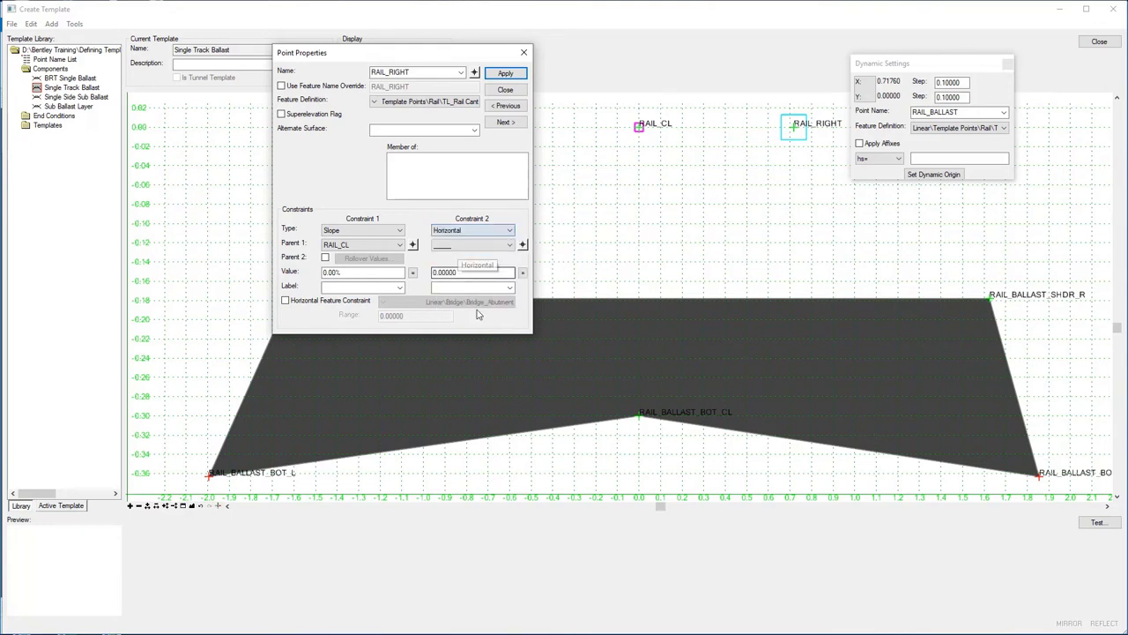
click(523, 247)
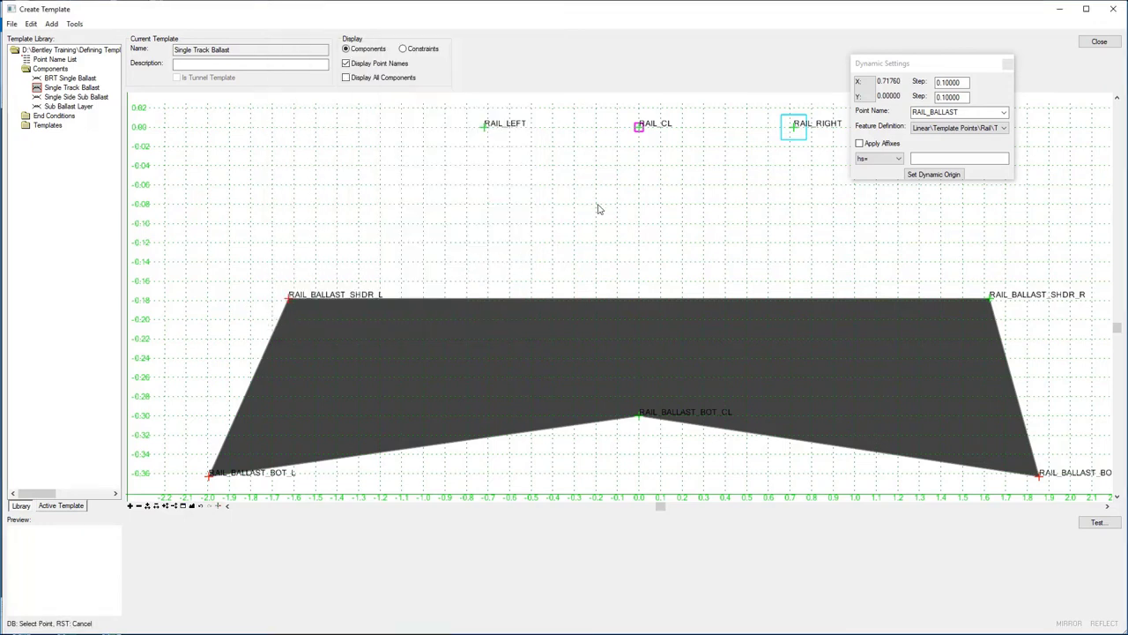
click(639, 127)
click(477, 273)
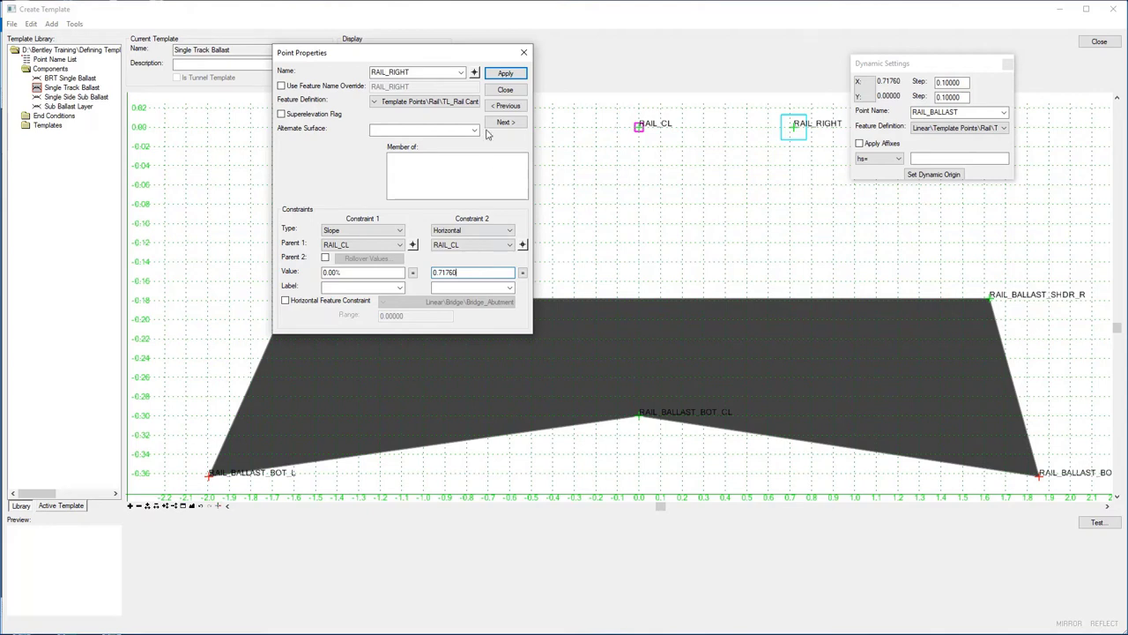
click(506, 73)
Step: Switch to the RAIL_LEFT point and apply a Slope first constraint with parent RAIL_CL and value -0.00%
click(461, 72)
click(460, 73)
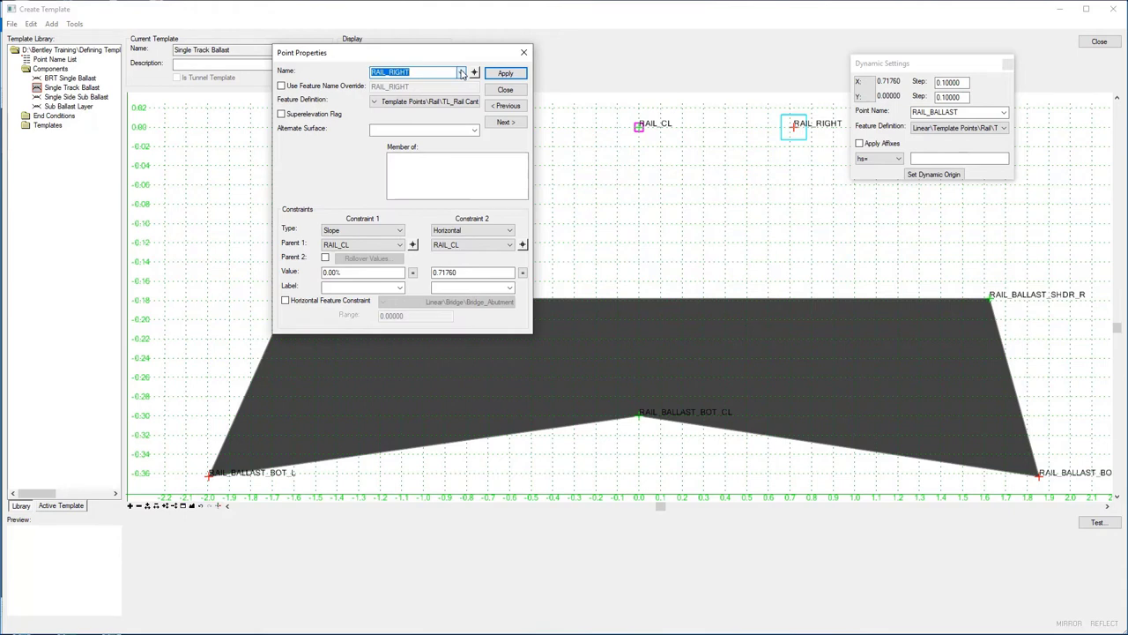
click(475, 73)
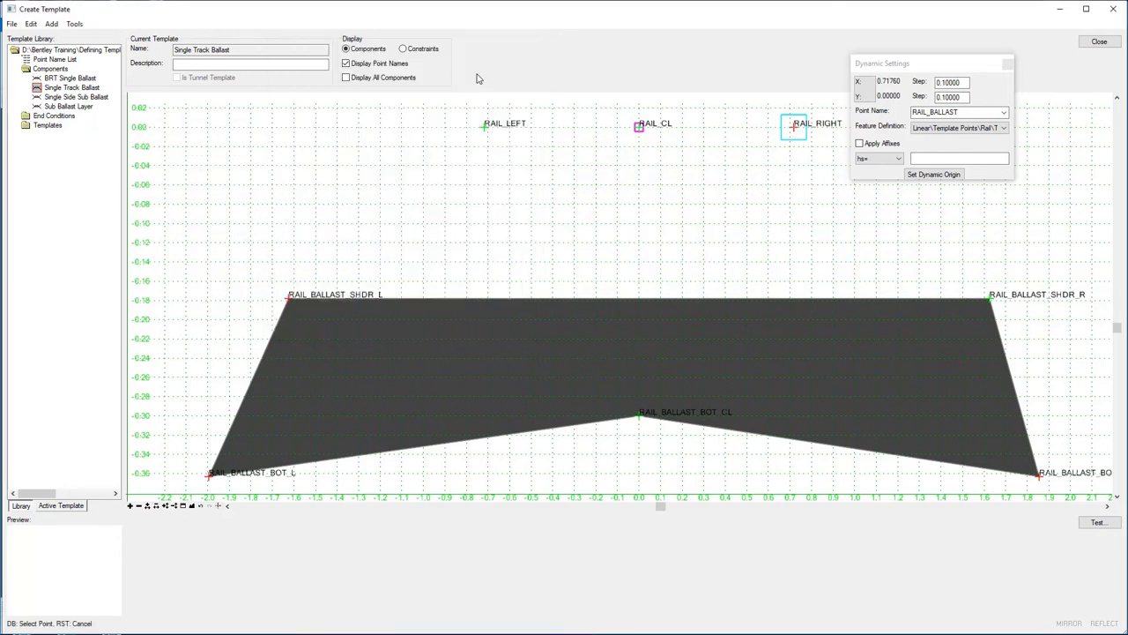
click(485, 129)
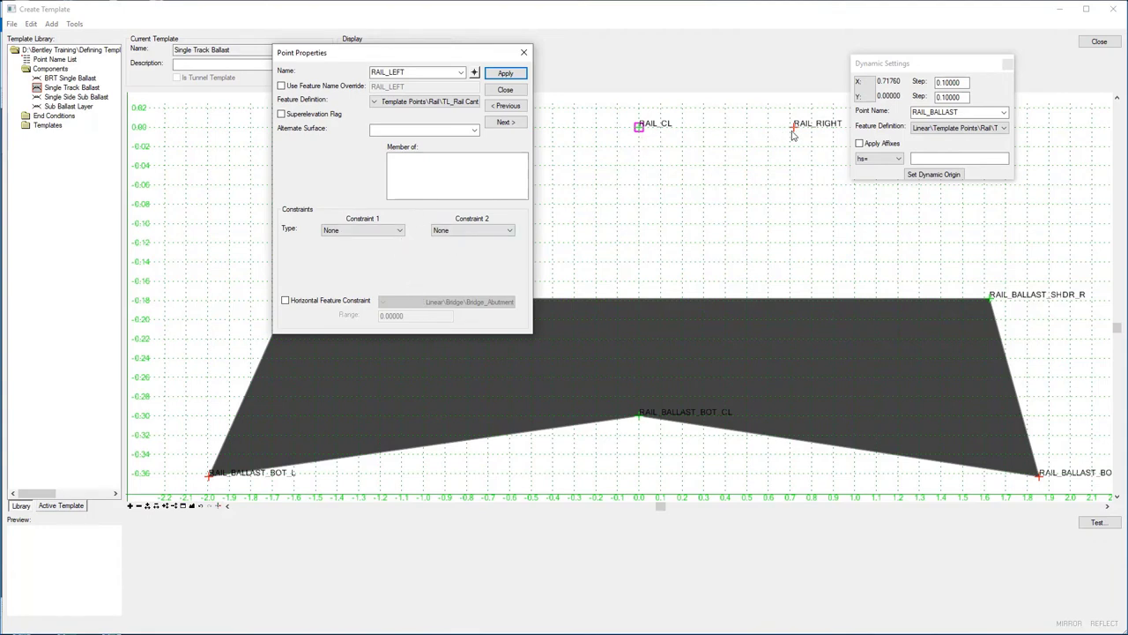
click(399, 231)
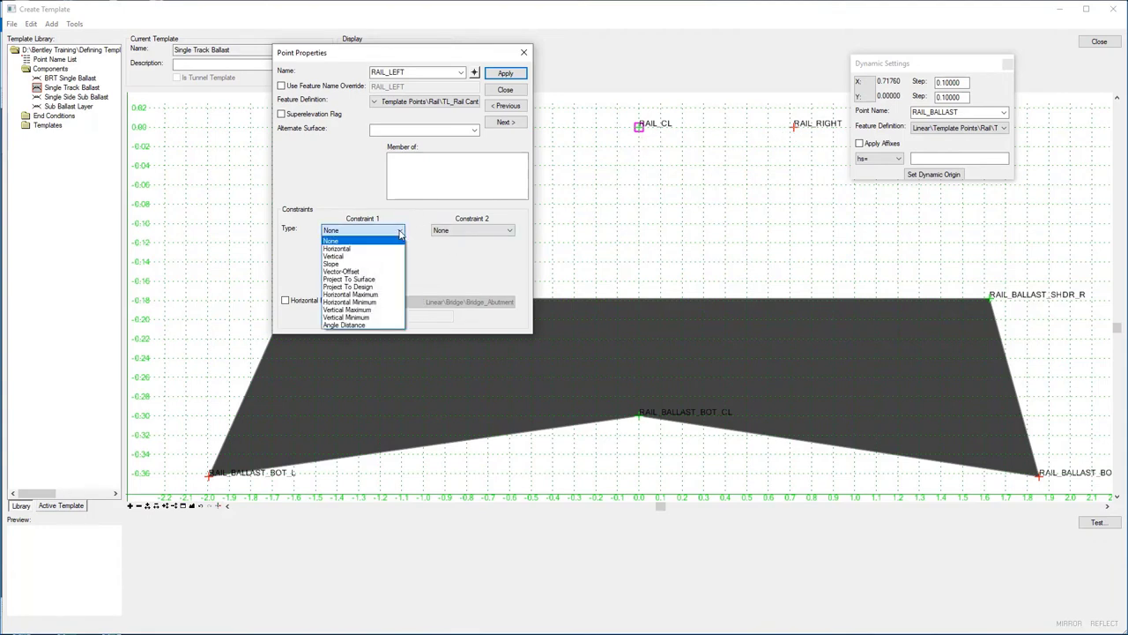
click(344, 263)
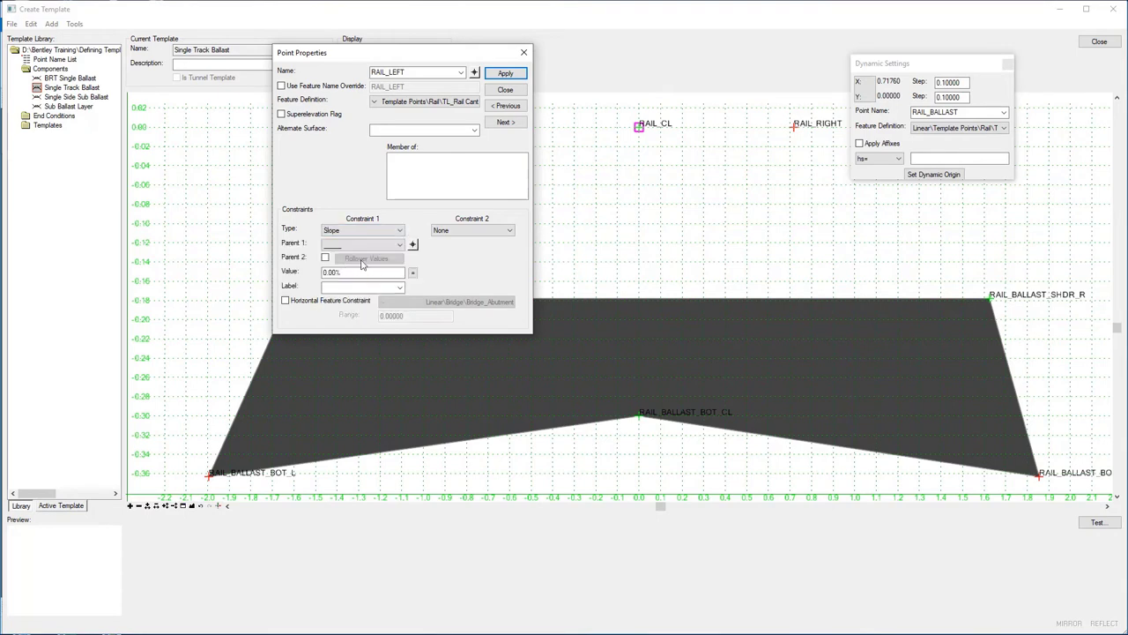
click(413, 245)
click(639, 126)
click(355, 271)
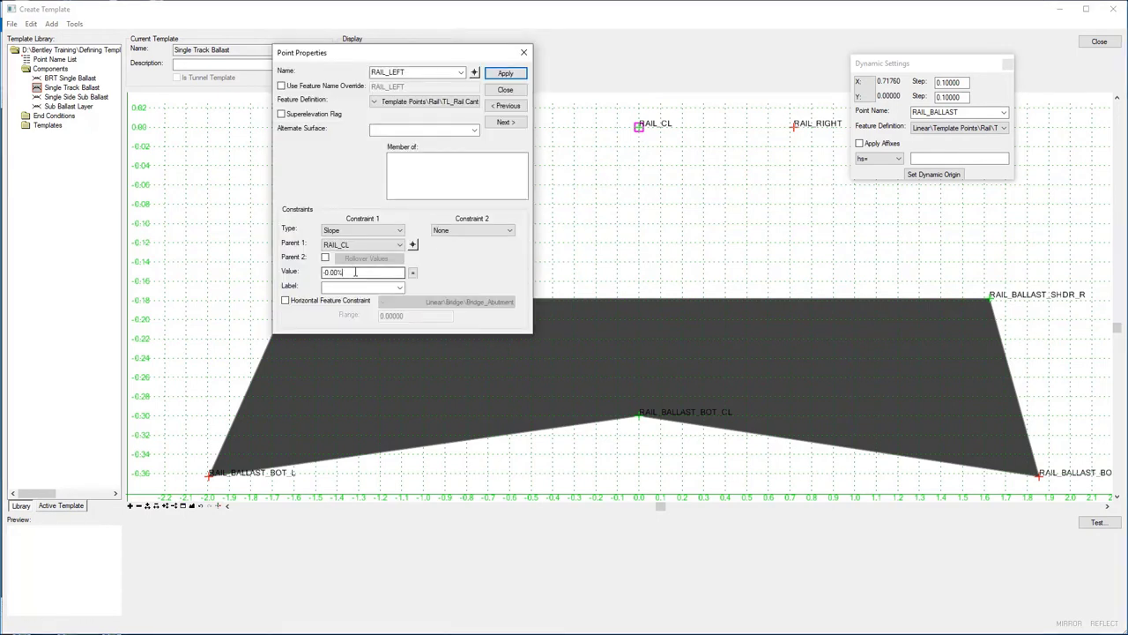
click(507, 74)
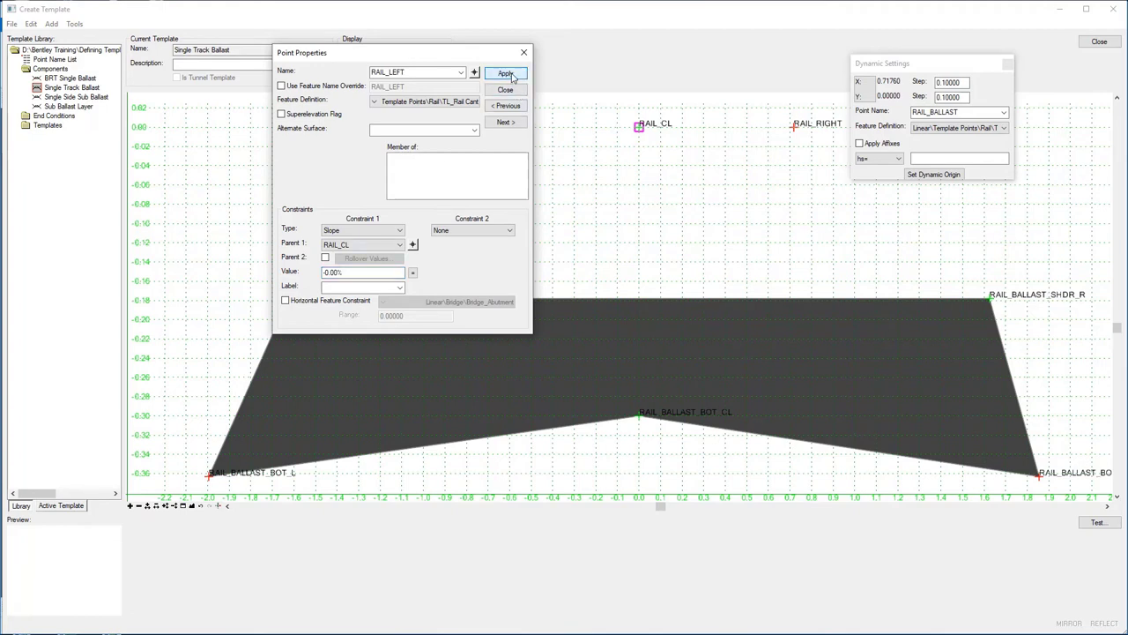
Step: Give RAIL_LEFT a Horizontal second constraint with parent RAIL_CL and value -0.71760, apply it and close the point properties
click(486, 230)
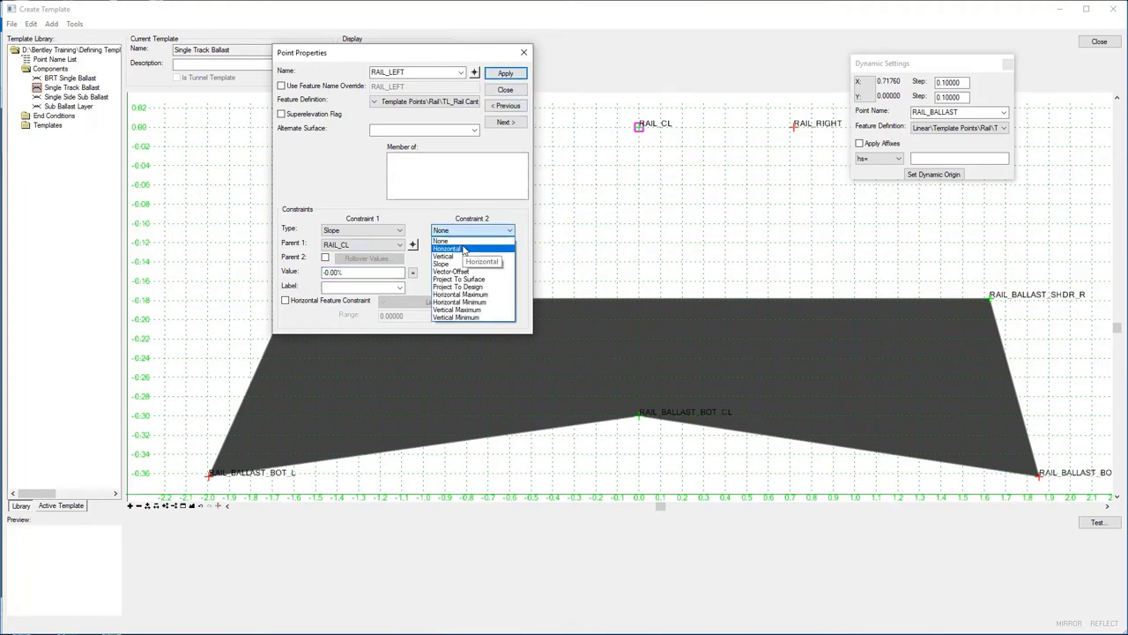
click(461, 249)
click(522, 244)
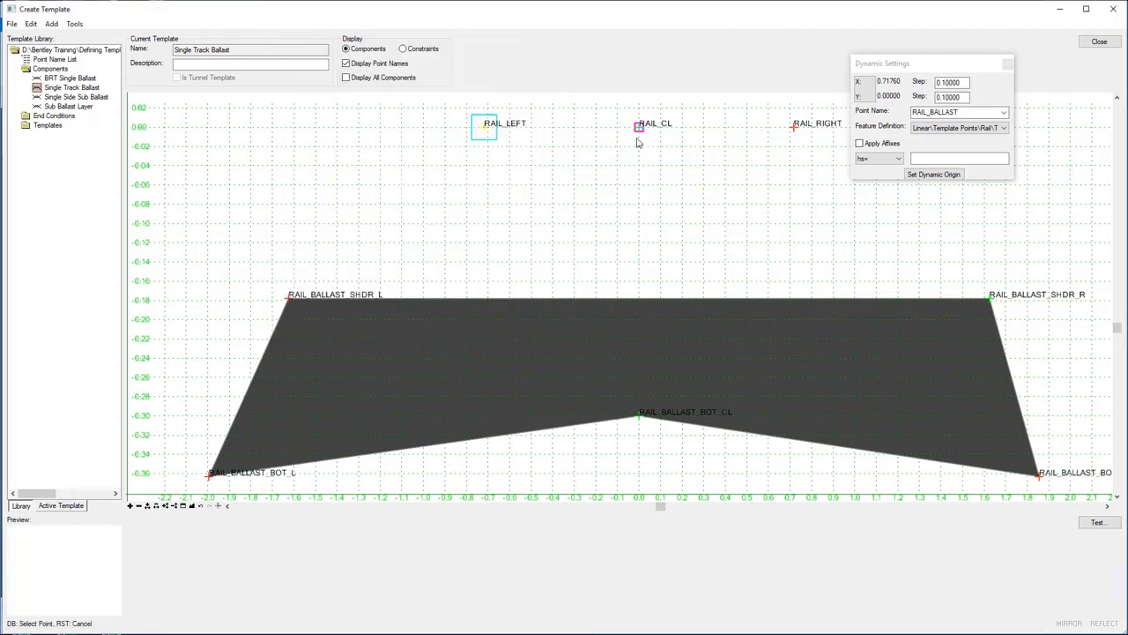
click(640, 128)
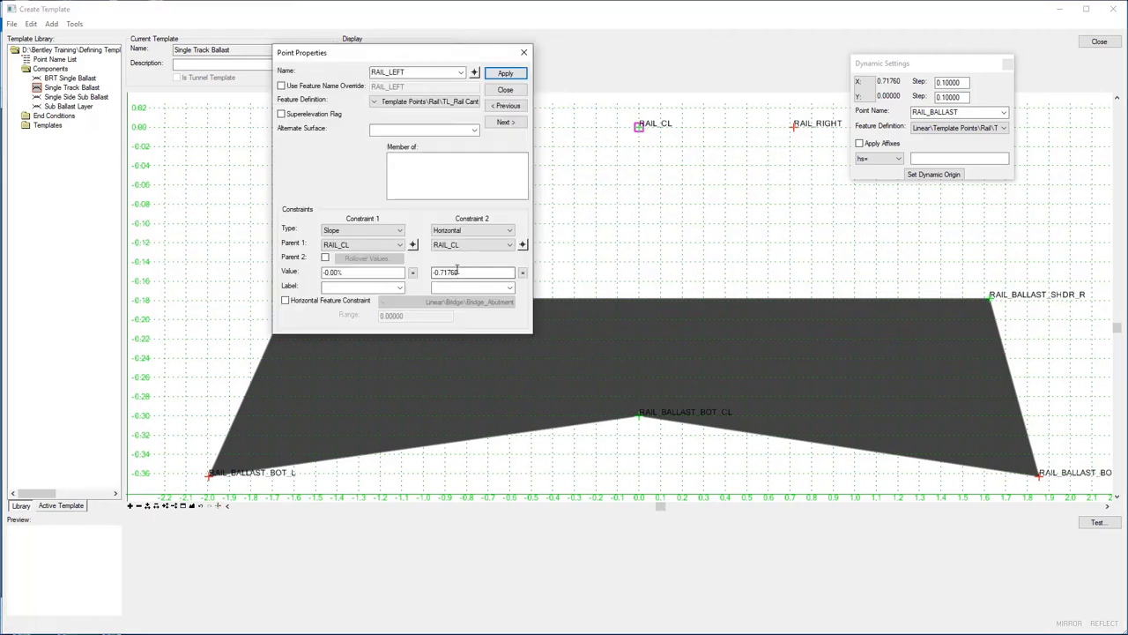
drag(468, 273, 419, 270)
click(505, 74)
click(506, 90)
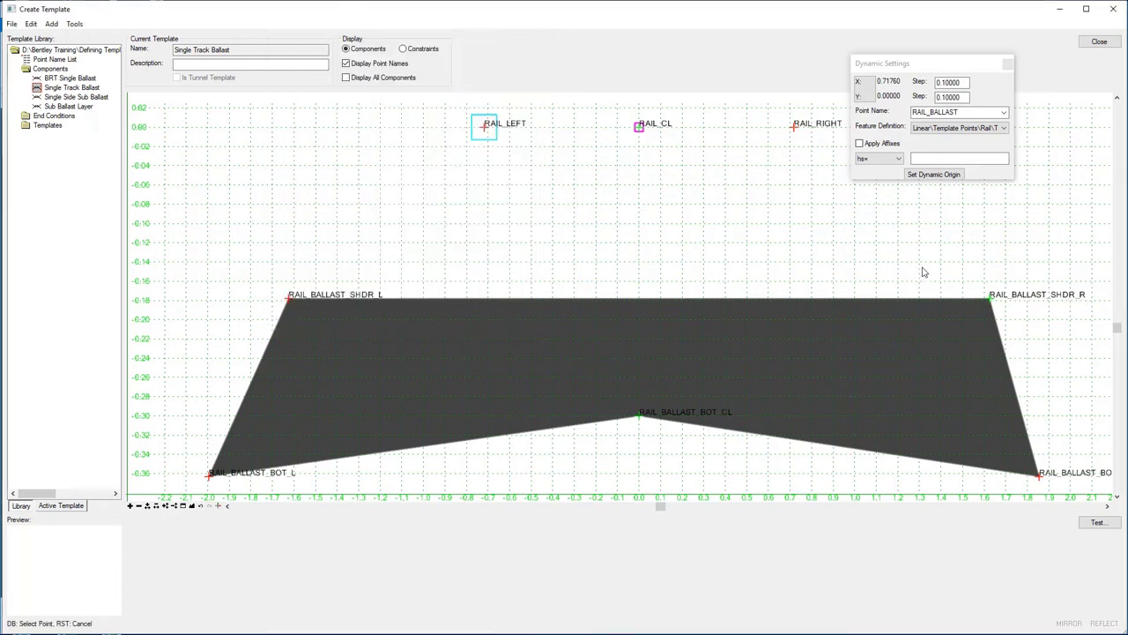
Step: Give the RAIL_BALLAST_SHDR_R point a Horizontal first constraint with parent RAIL_CL and value 1.62500
double_click(988, 300)
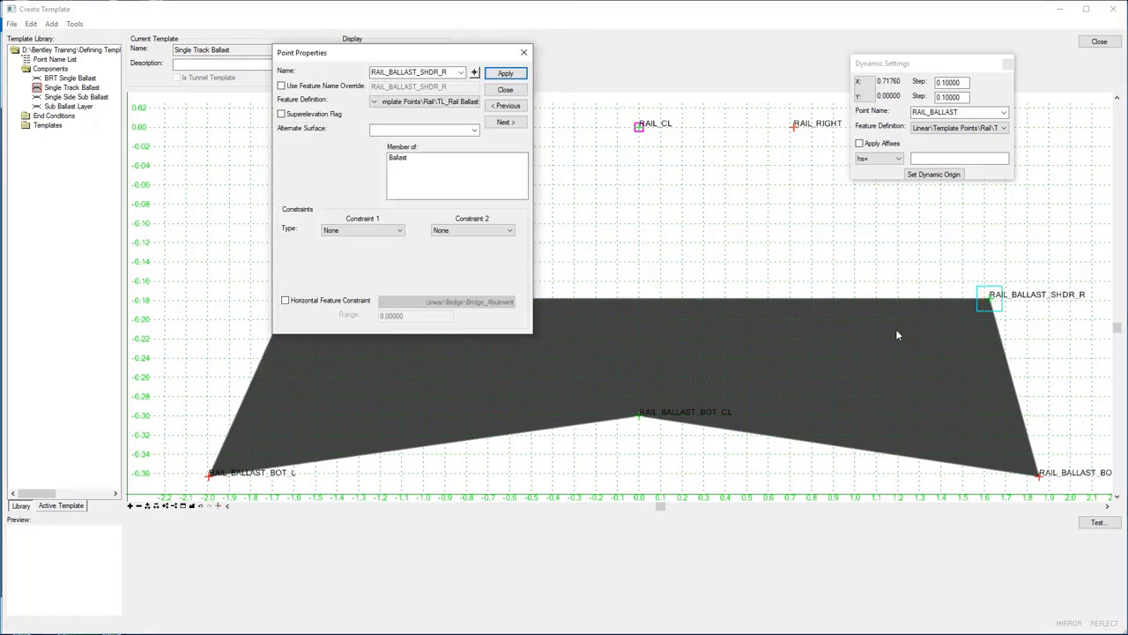
click(400, 230)
click(344, 249)
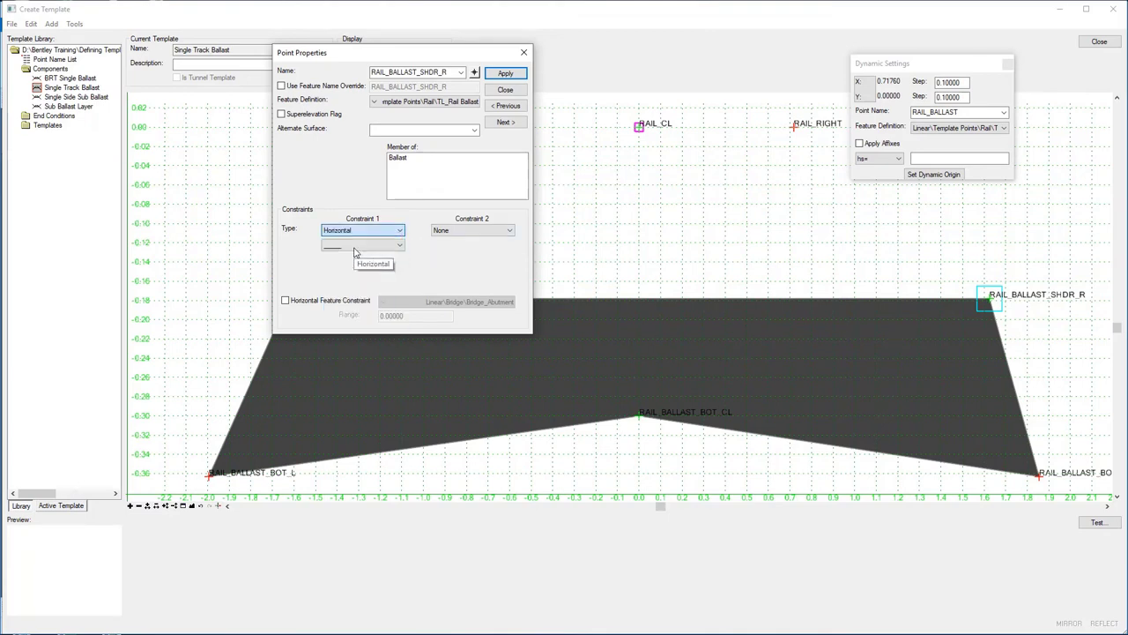
click(413, 245)
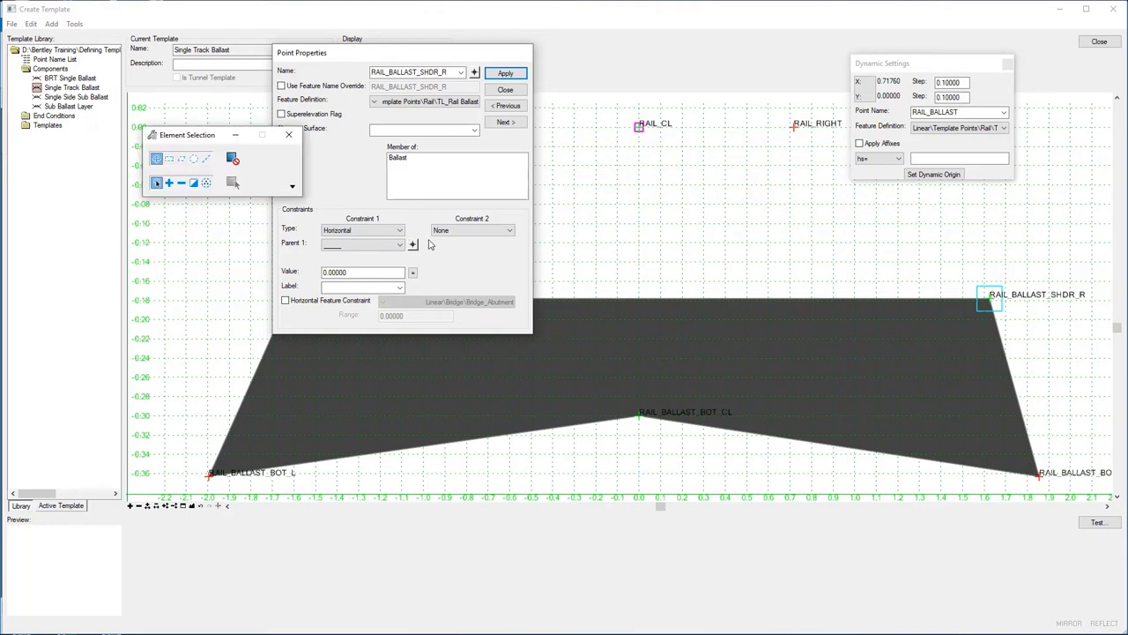
click(641, 128)
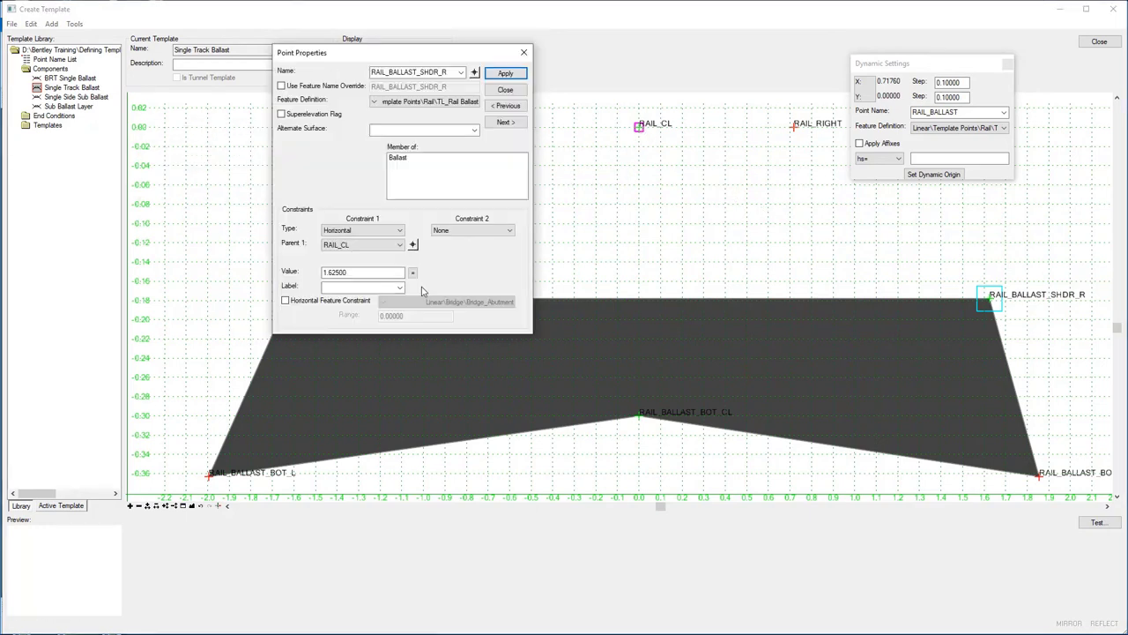
click(353, 272)
double_click(325, 272)
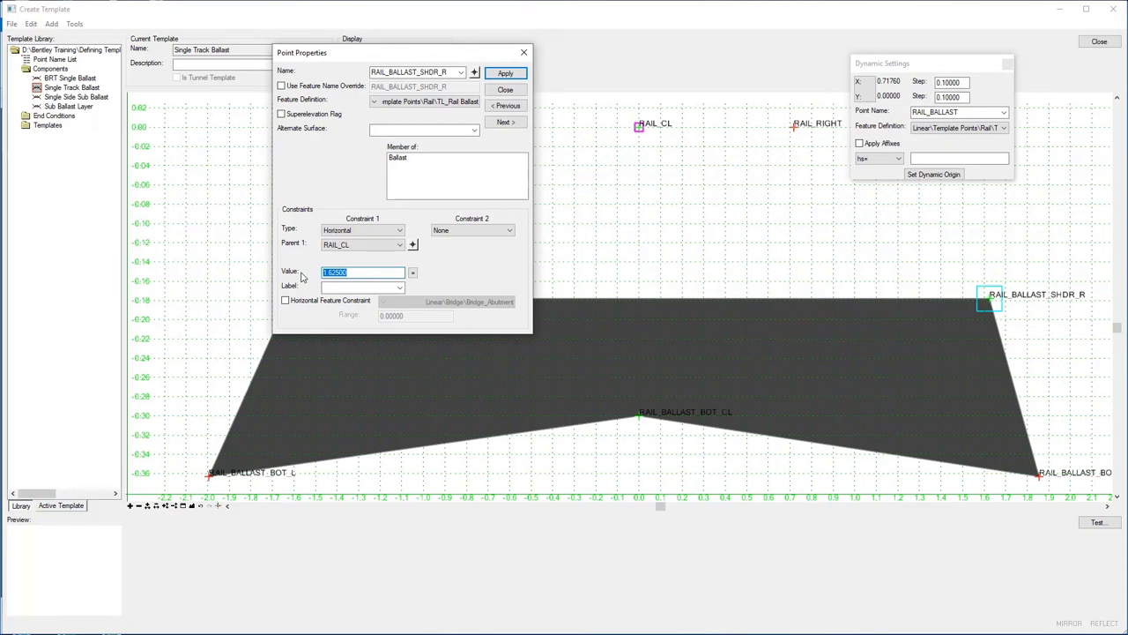
Step: Add a Vector-Offset second constraint to RAIL_BALLAST_SHDR_R with parents RAIL_LEFT and RAIL_RIGHT and value 0.17800, and apply it
click(466, 231)
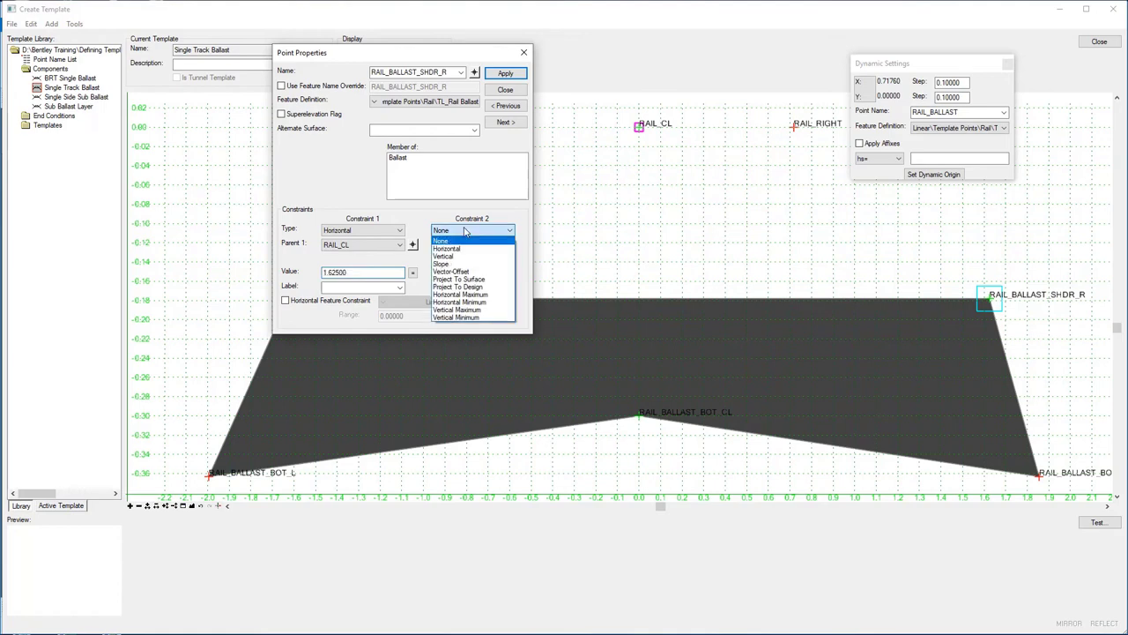
click(458, 272)
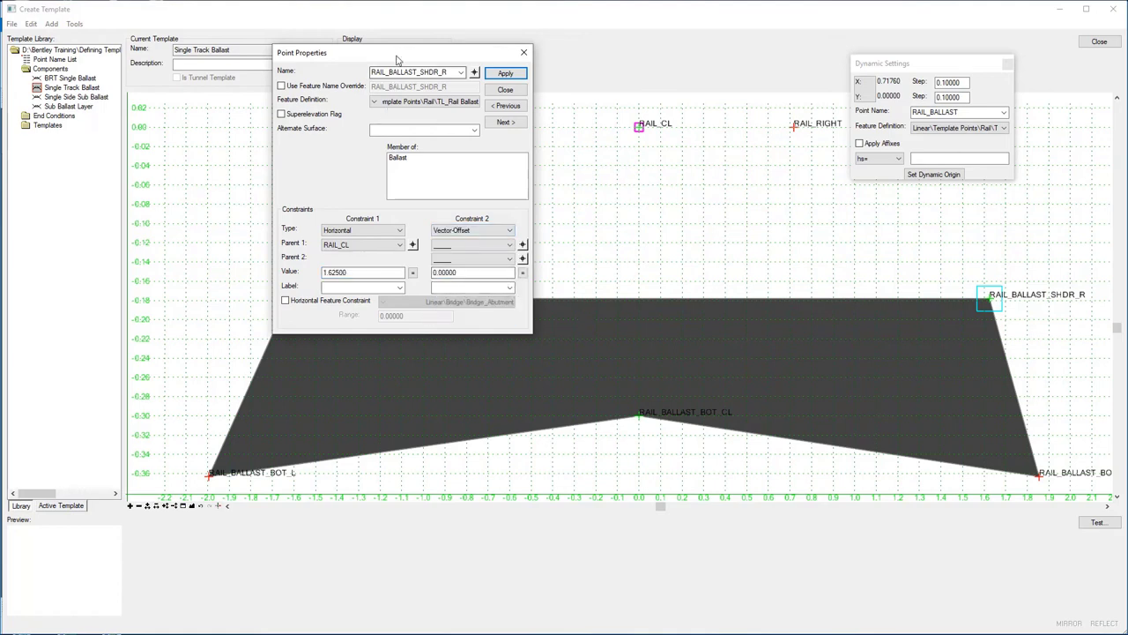
drag(397, 58, 311, 184)
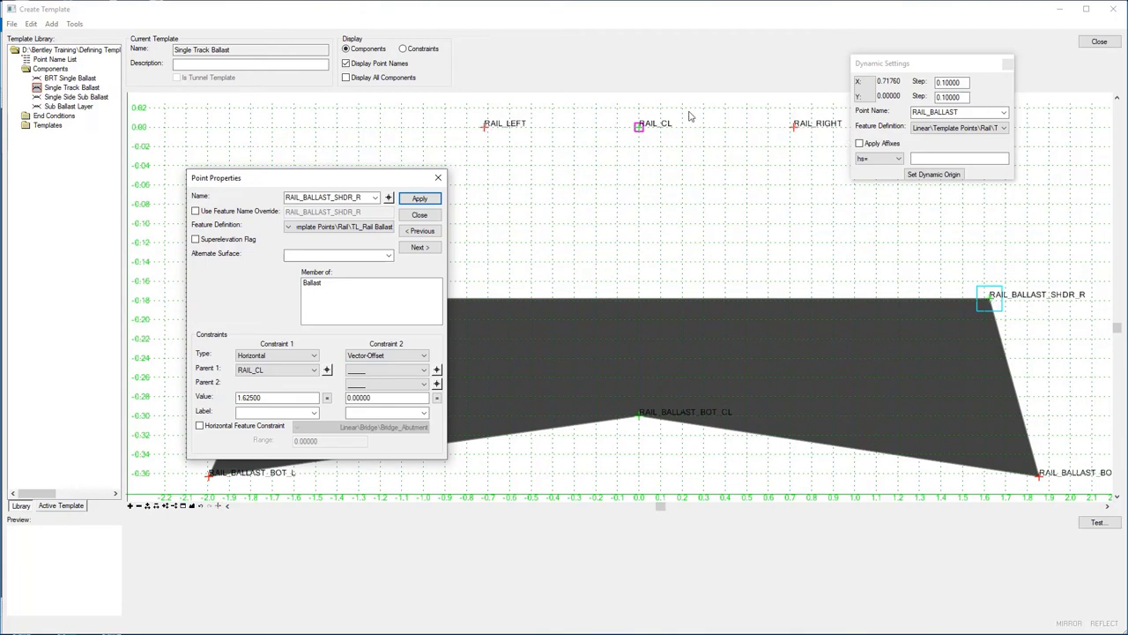
click(436, 369)
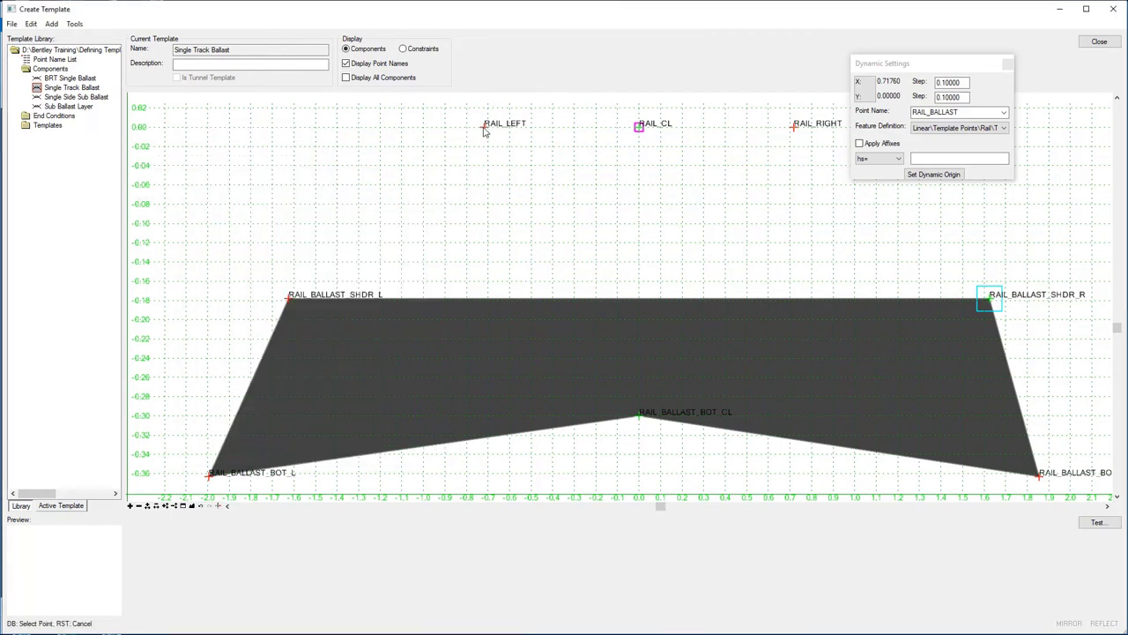
click(484, 128)
click(436, 398)
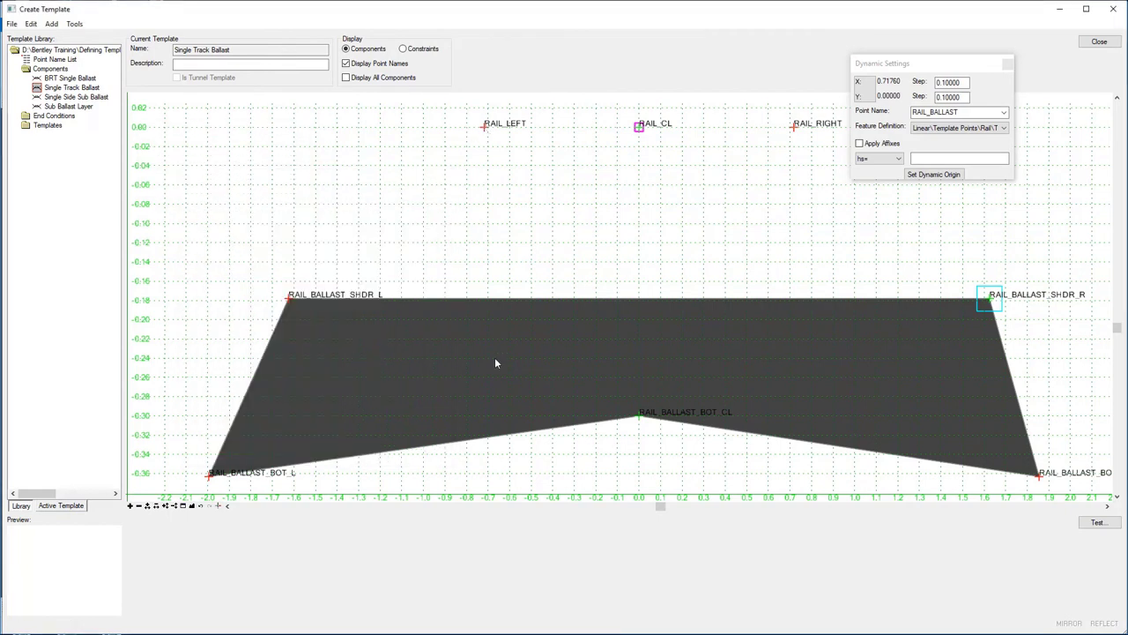
click(795, 129)
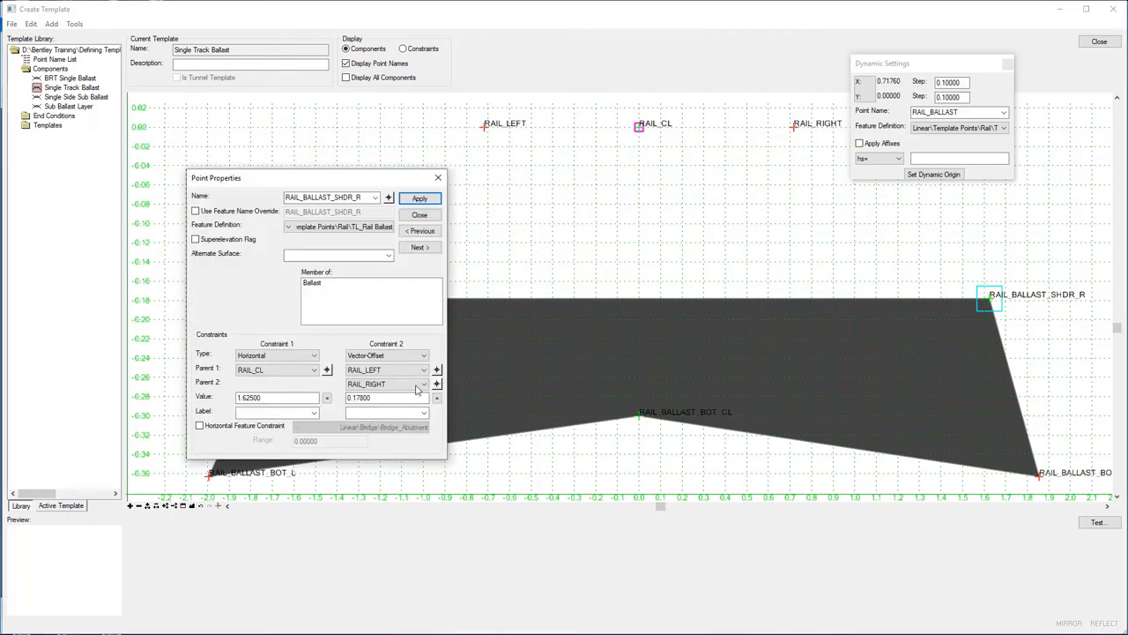
drag(384, 398, 338, 398)
click(424, 202)
Step: Switch to RAIL_BALLAST_SHDR_L, re-parent its Horizontal constraint to RAIL_CL with value -1.62500, and apply it
drag(349, 183, 728, 205)
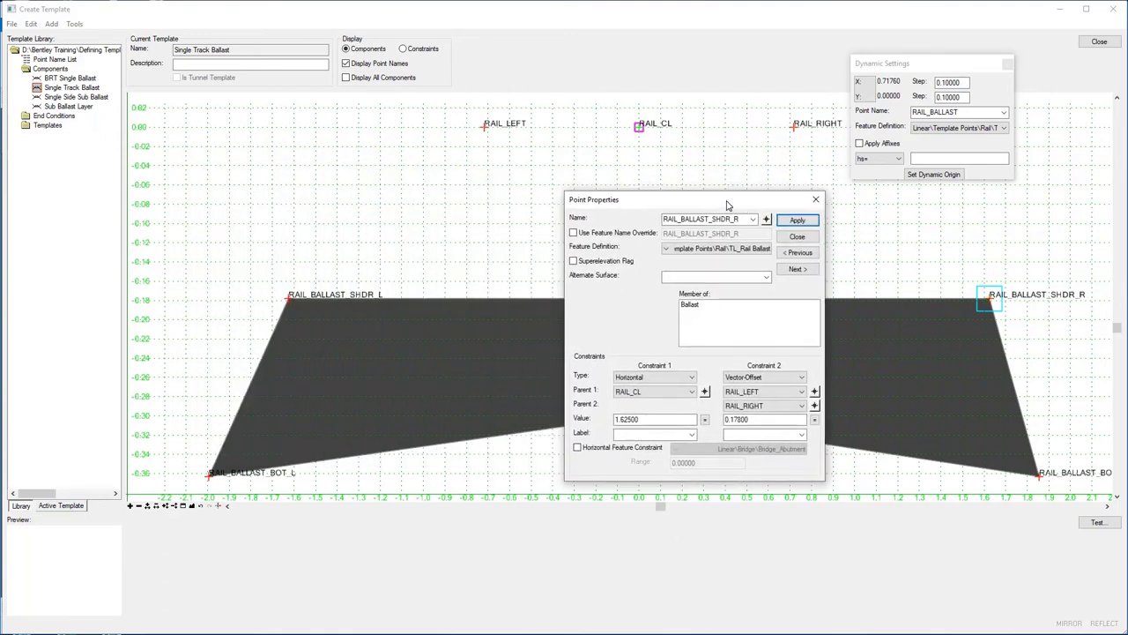
click(766, 219)
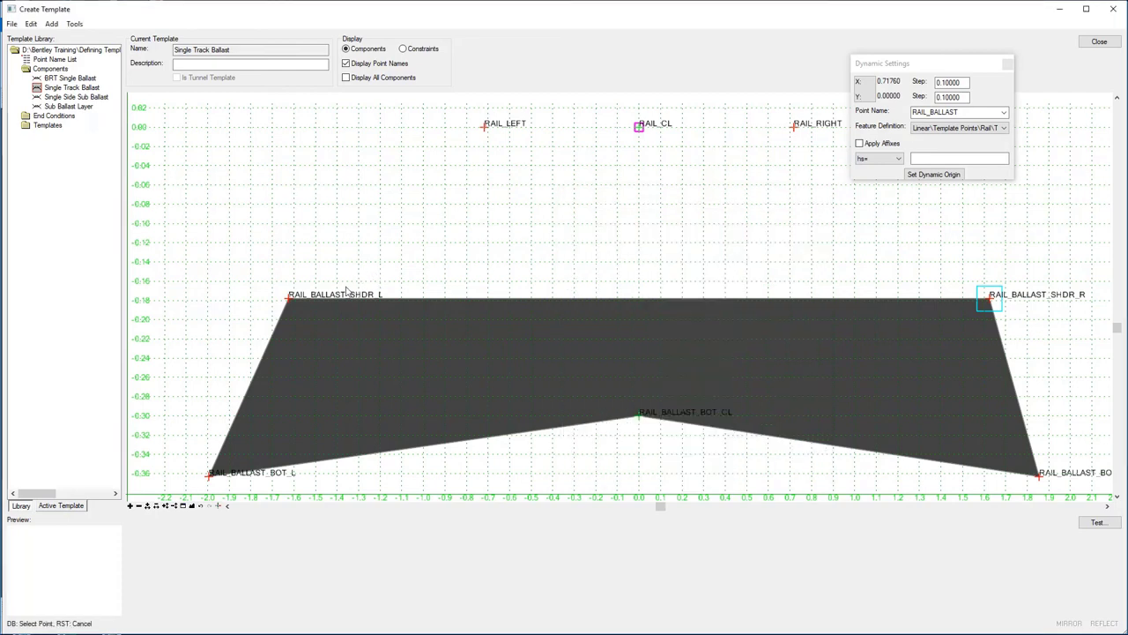
click(291, 299)
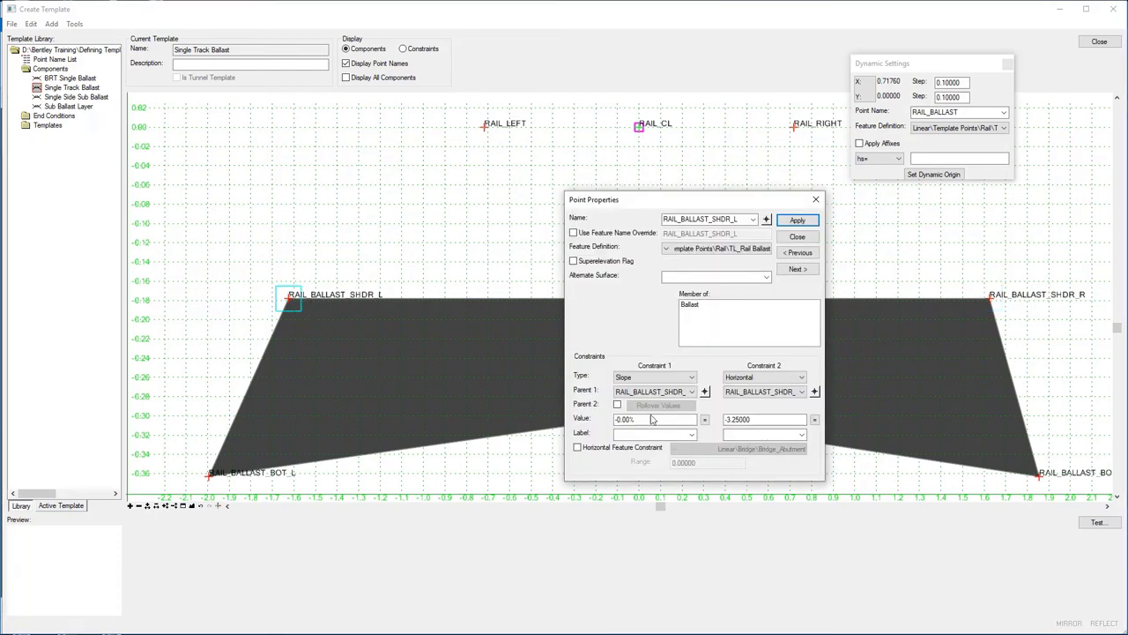
click(816, 393)
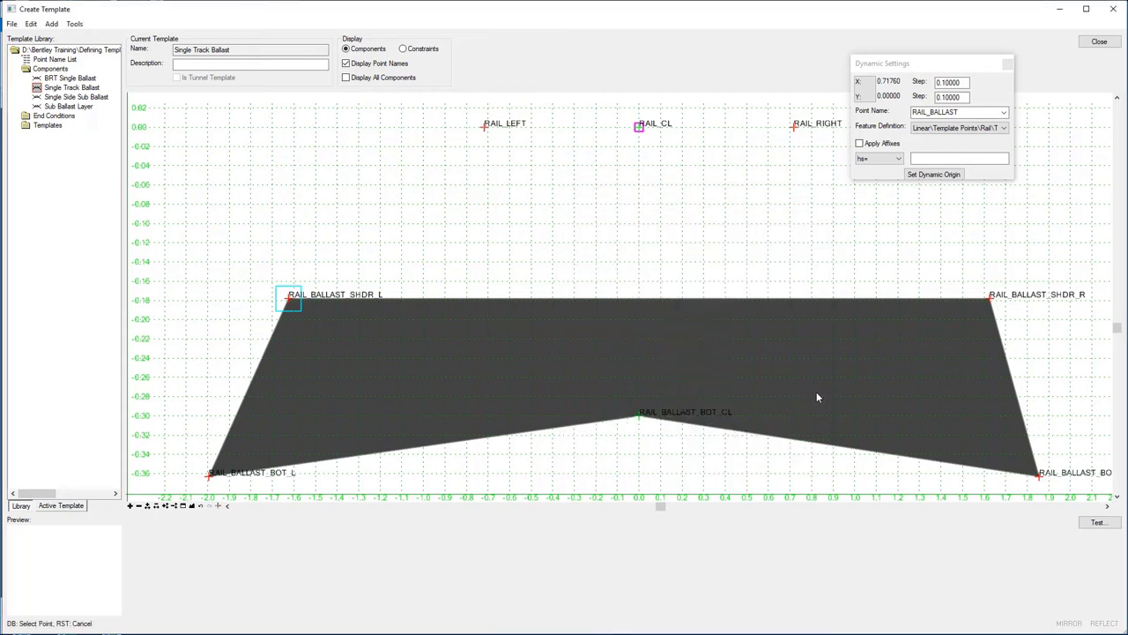
click(640, 128)
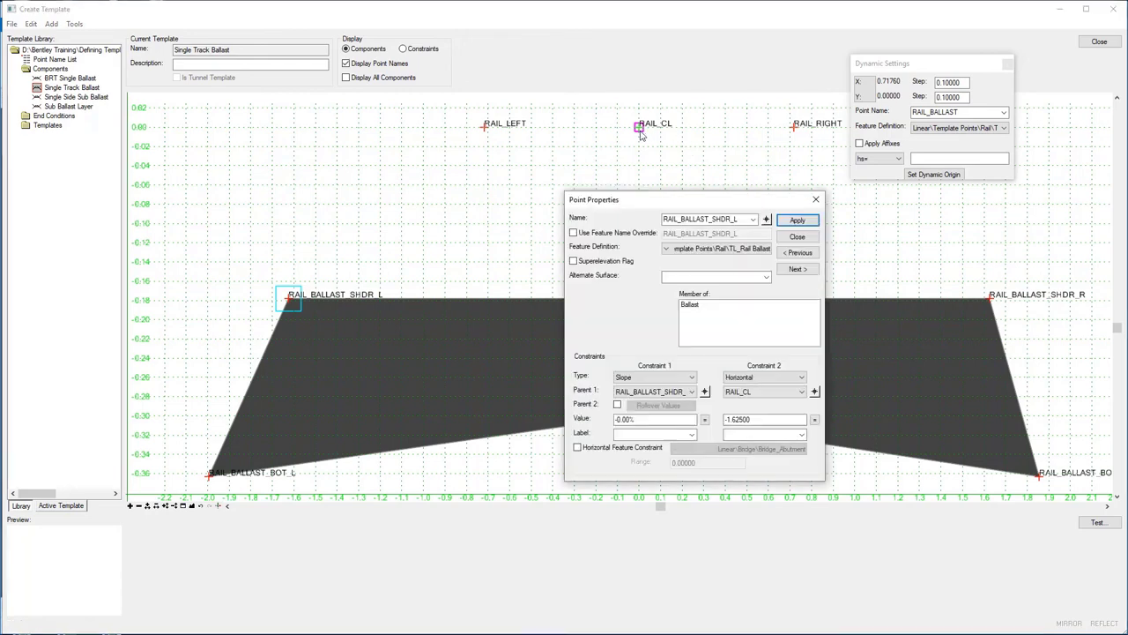
click(798, 220)
Step: Change RAIL_BALLAST_SHDR_L's first constraint to Vector-Offset with parents RAIL_LEFT and RAIL_RIGHT and value 0.17800, and apply it
click(623, 379)
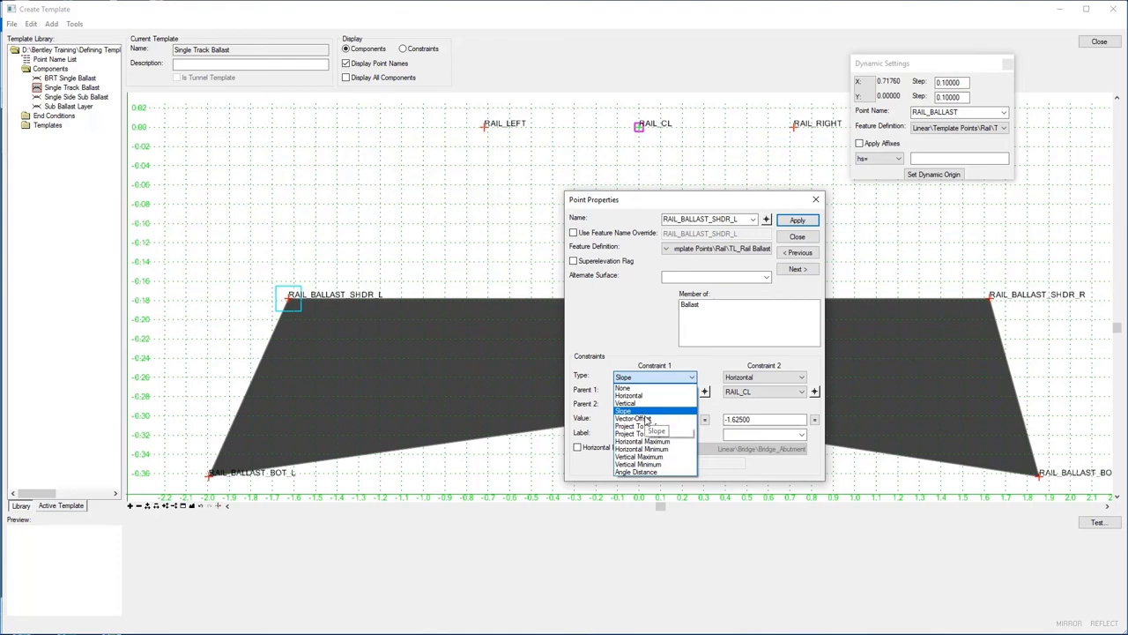
click(631, 418)
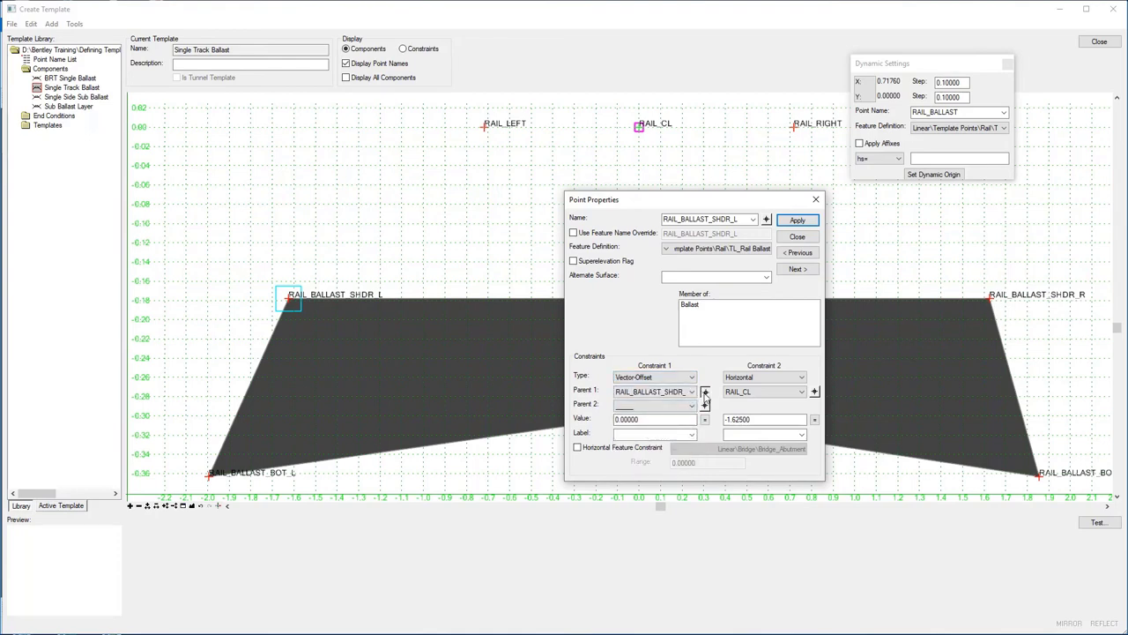
click(704, 392)
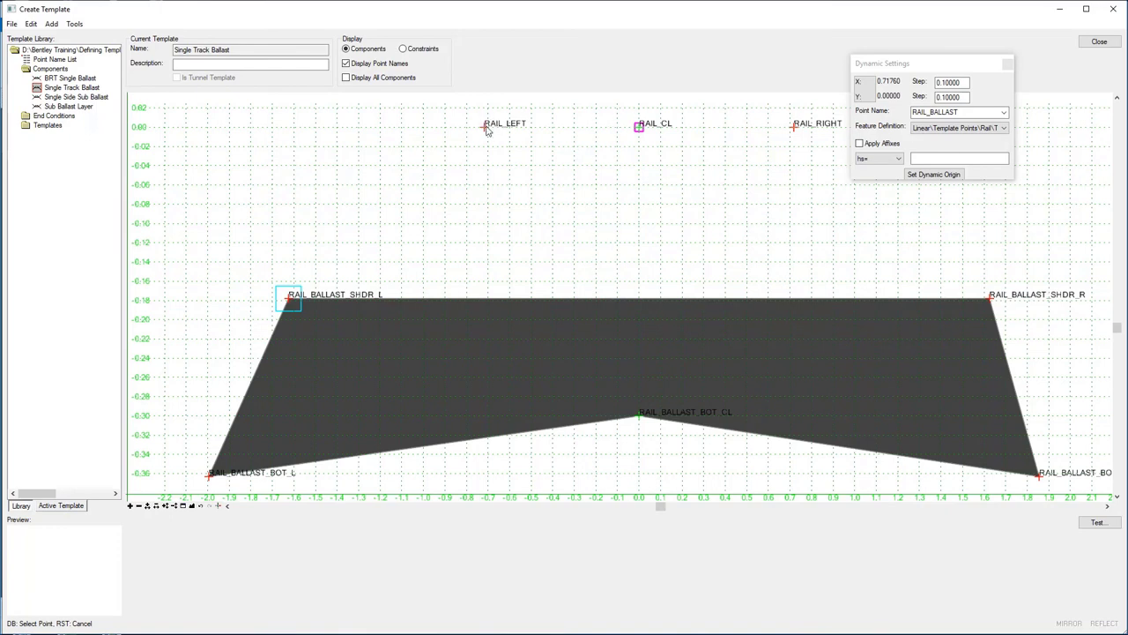
click(485, 129)
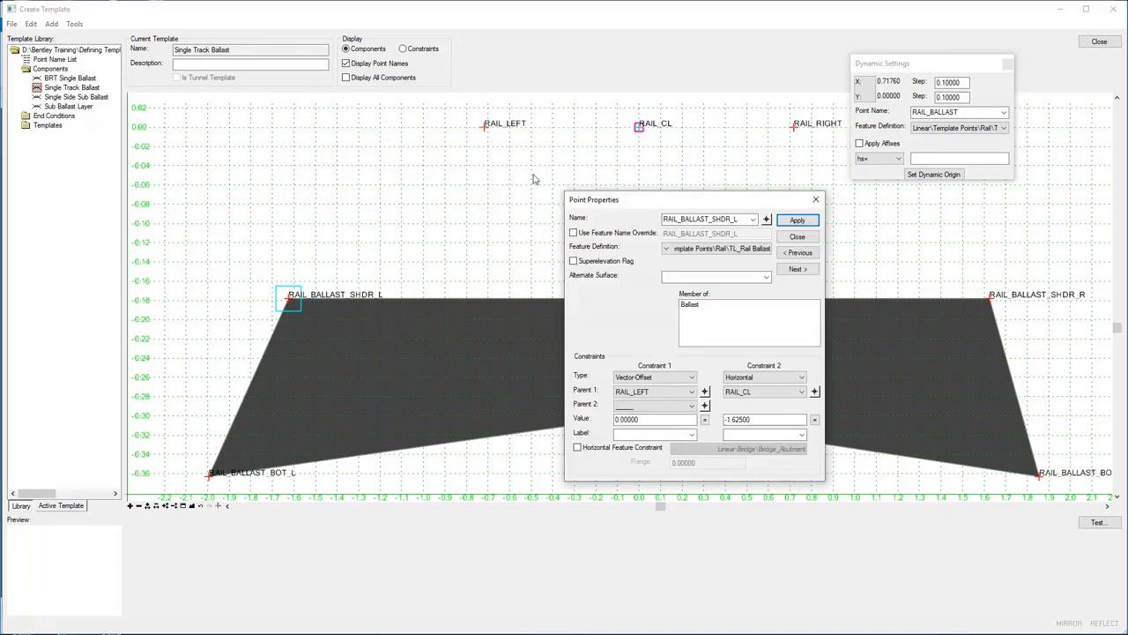
click(704, 405)
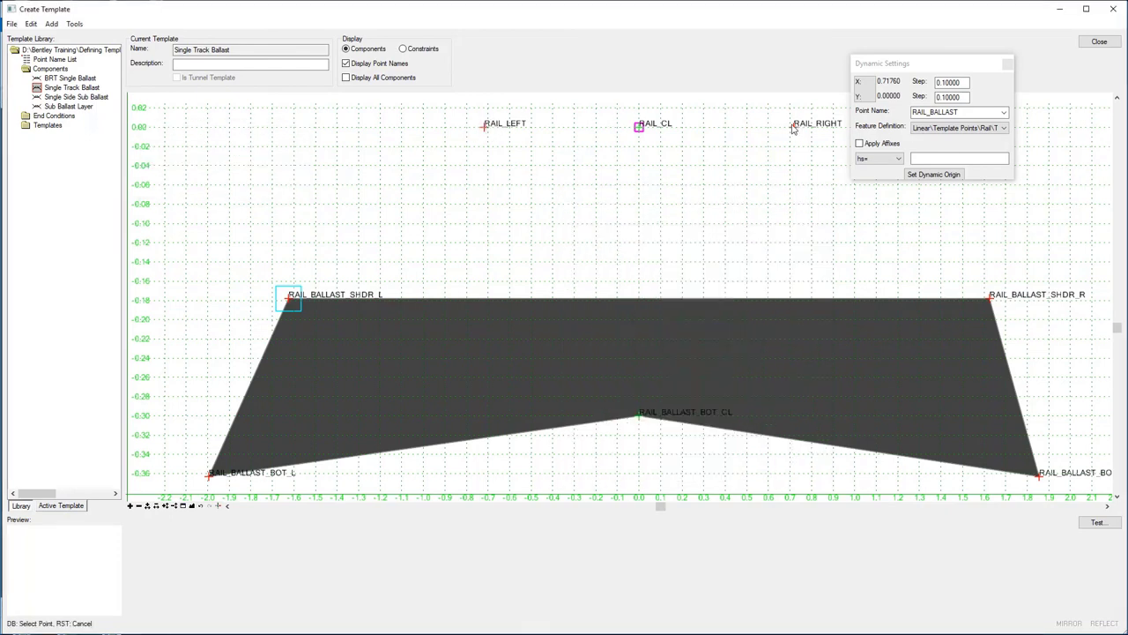
click(793, 127)
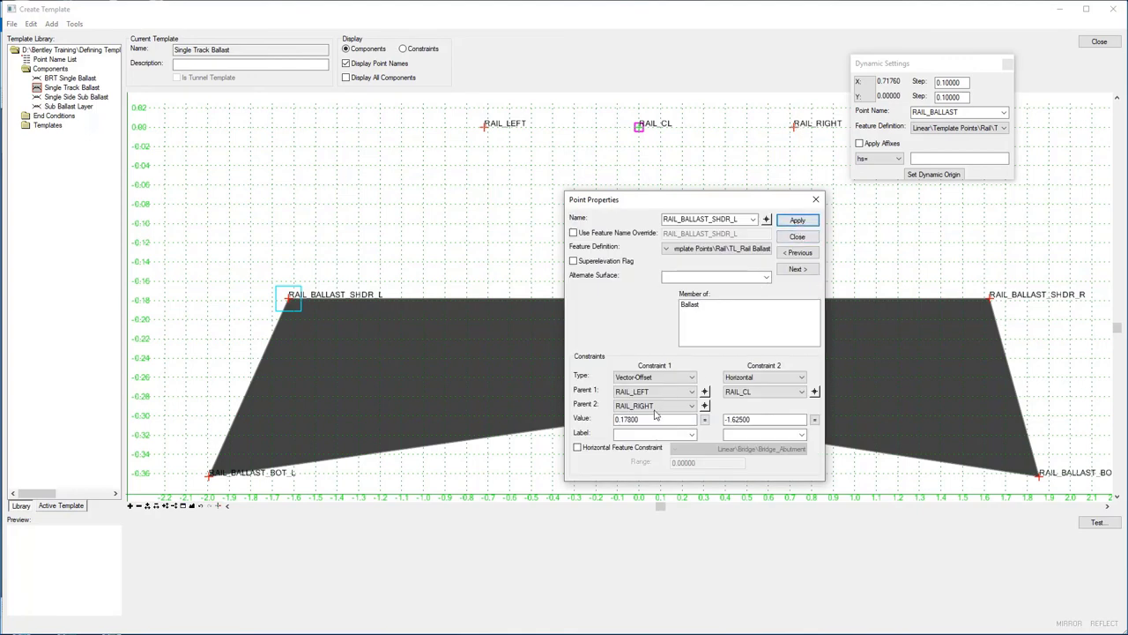
drag(650, 421, 608, 421)
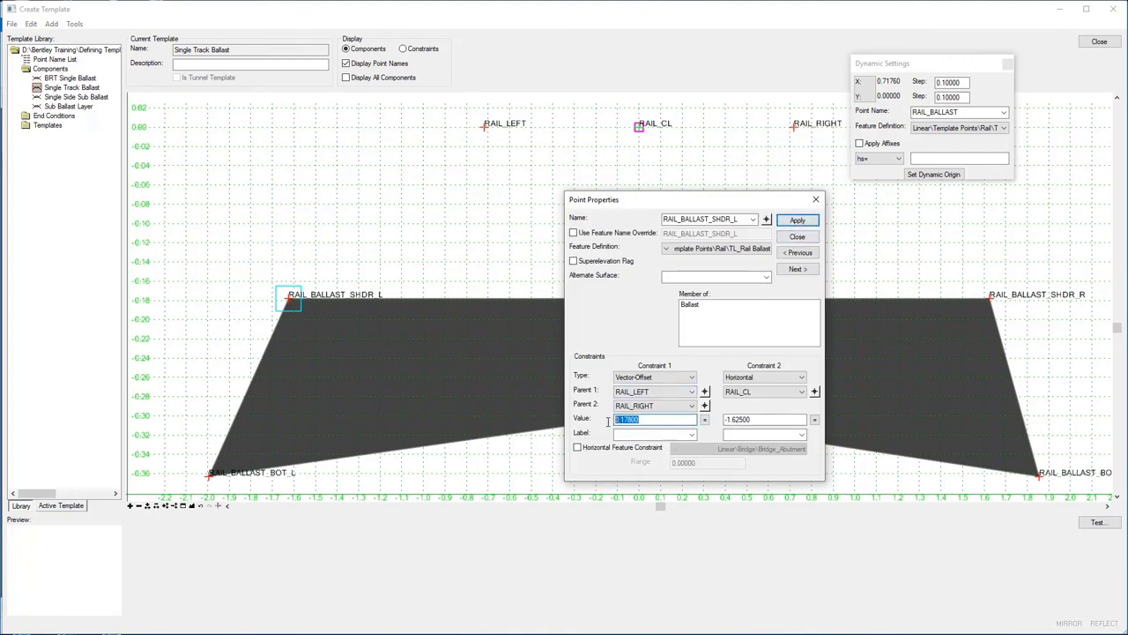
click(796, 221)
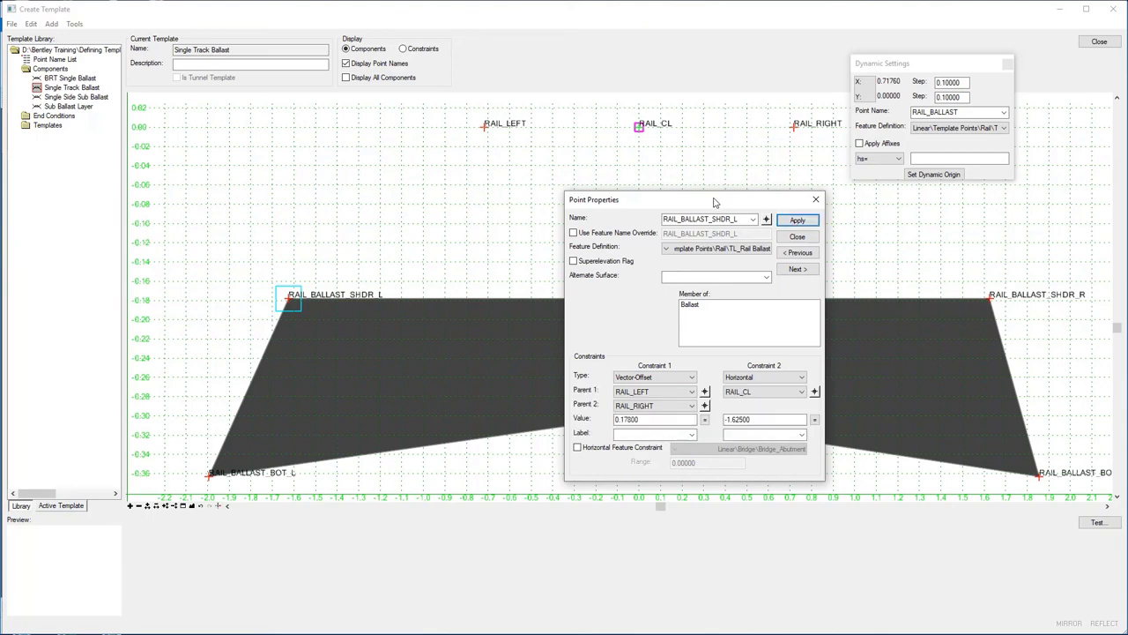
Step: Switch to RAIL_BALLAST_BOT_CL and give it a Vector-Offset first constraint with parents RAIL_BALLAST_SHDR_L and RAIL_BALLAST_SHDR_R
drag(715, 202, 406, 152)
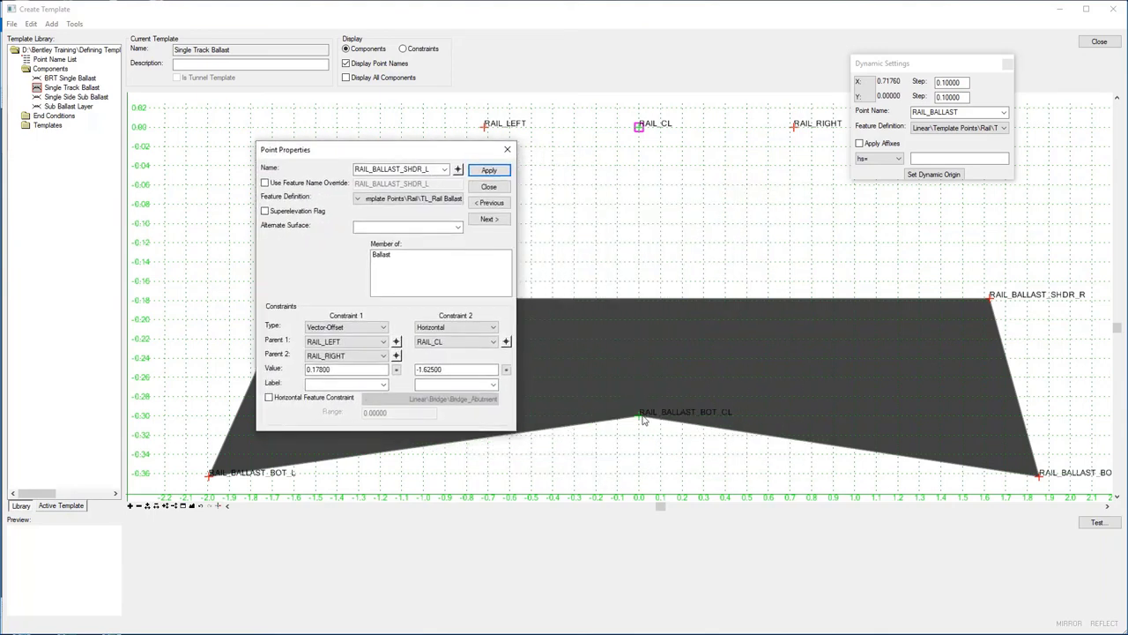
click(457, 168)
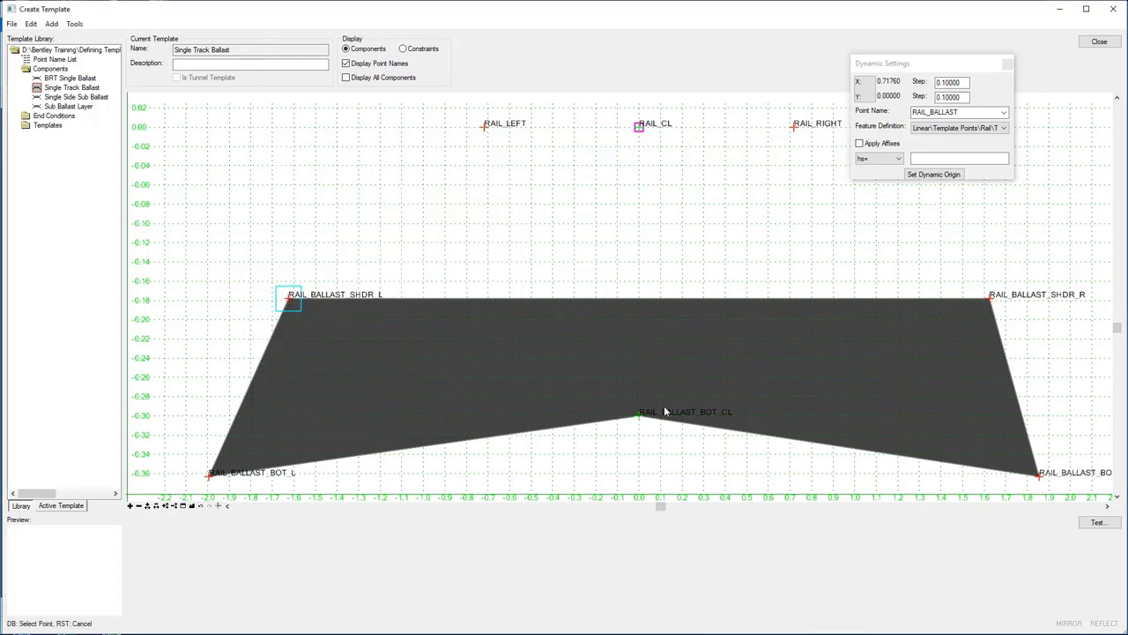
click(639, 415)
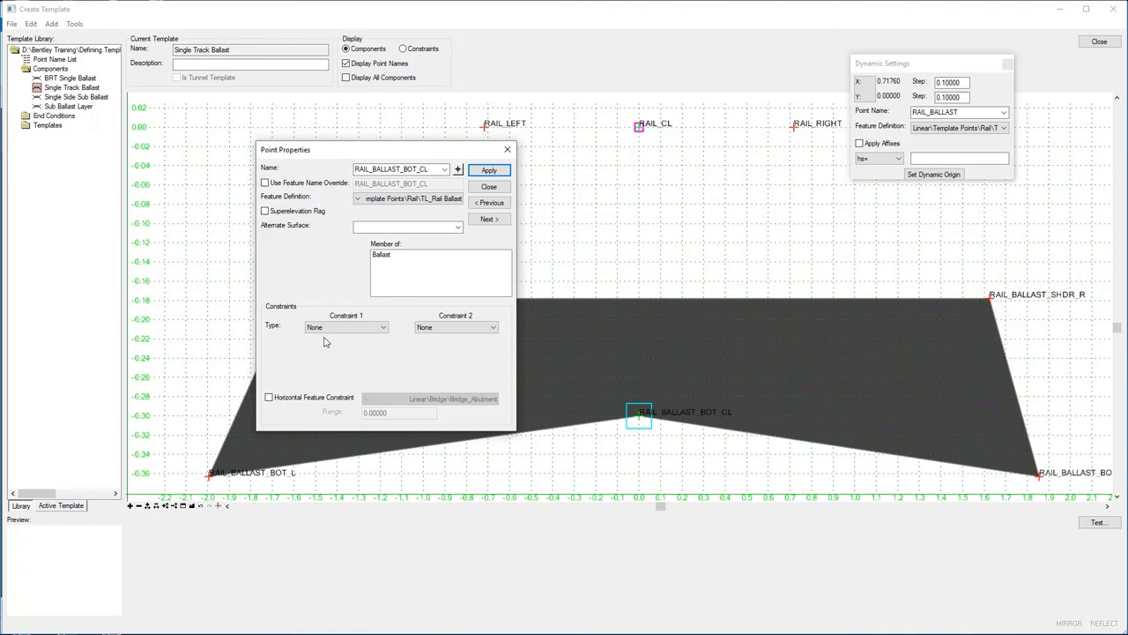
click(384, 328)
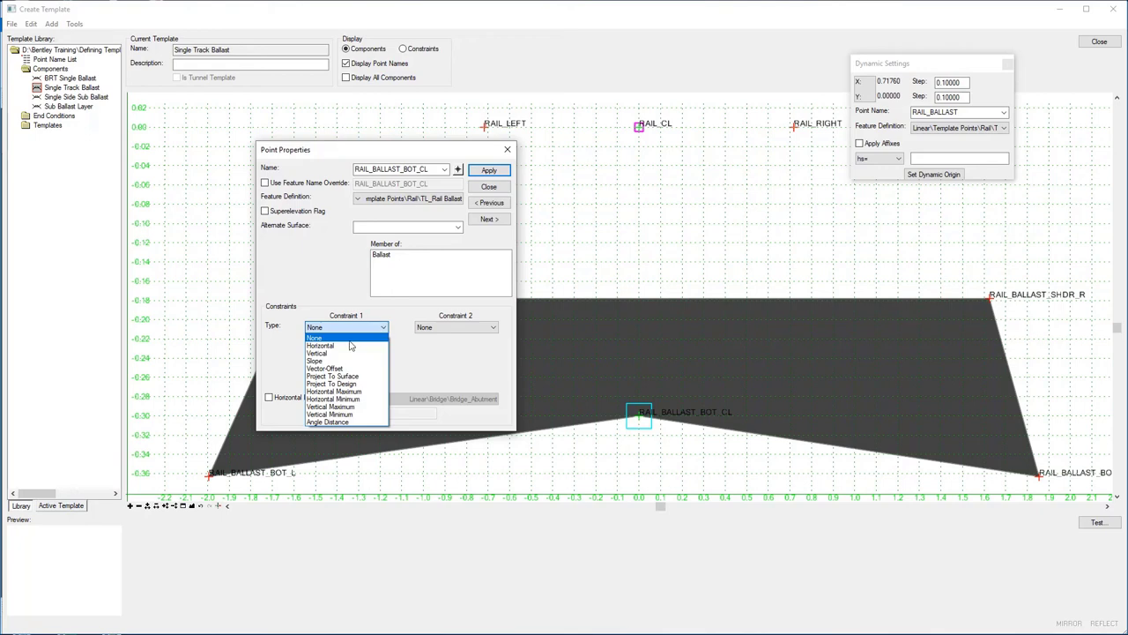
click(341, 369)
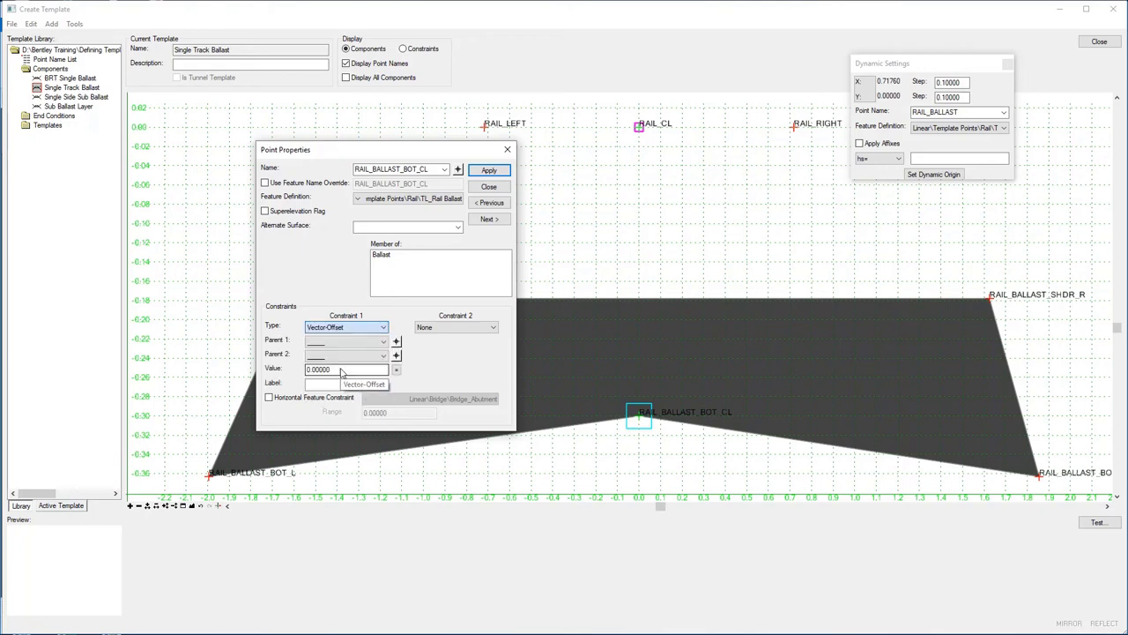
drag(363, 152, 218, 130)
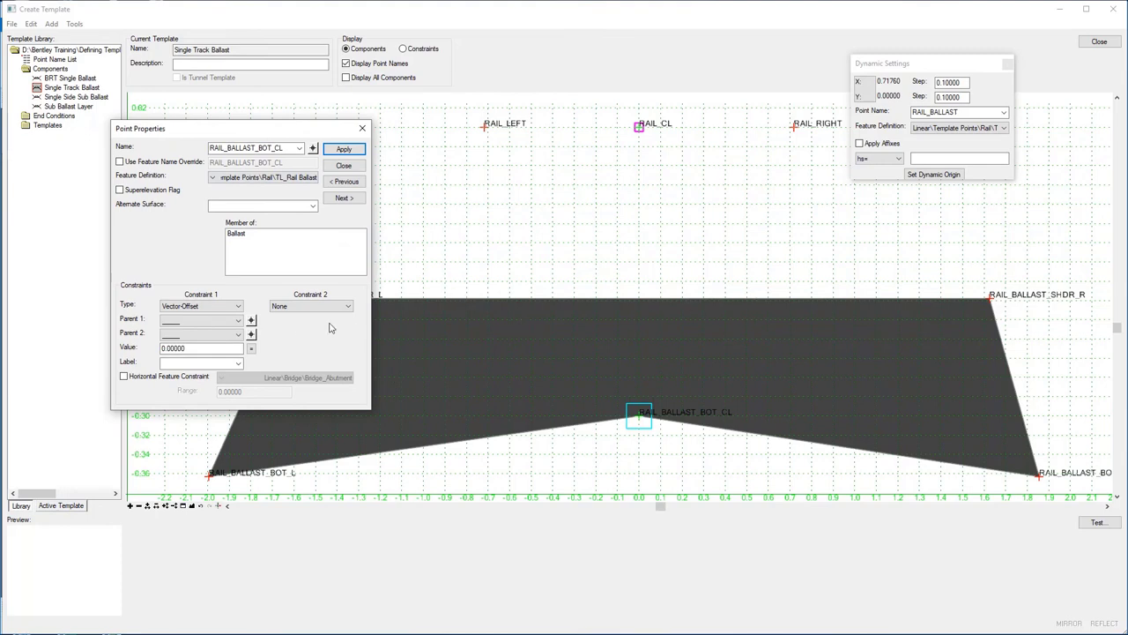
click(252, 322)
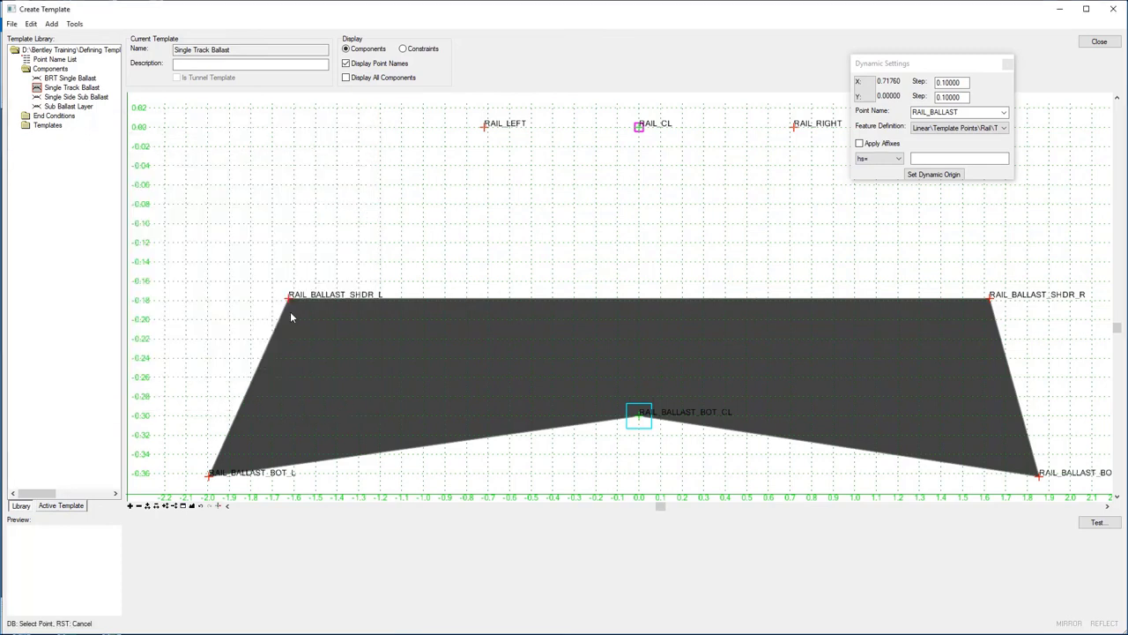
click(291, 306)
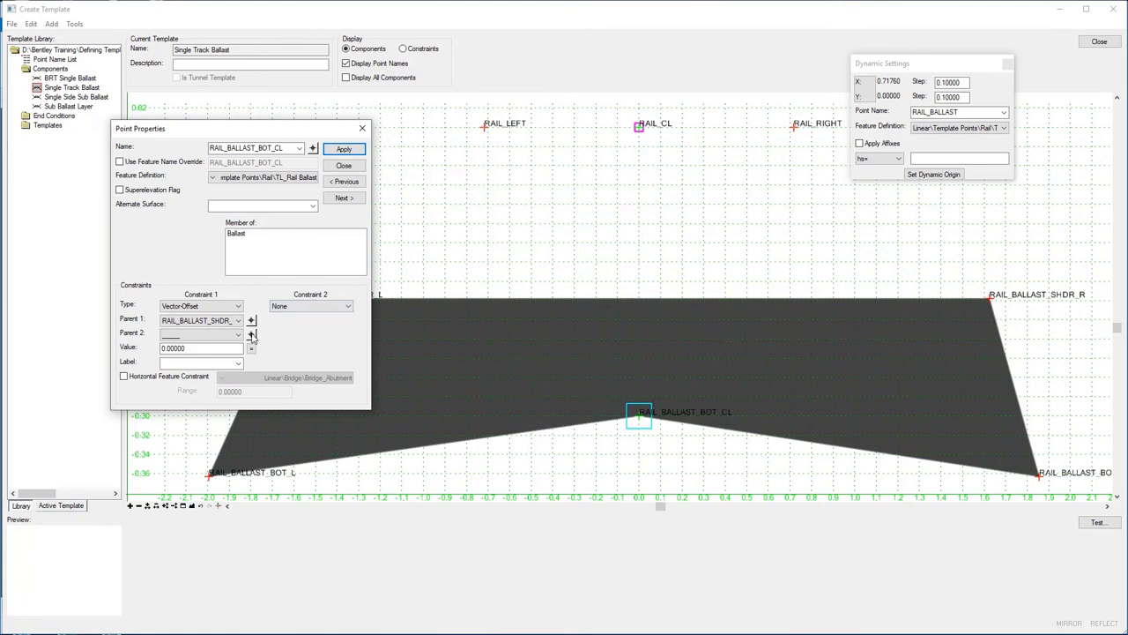
click(251, 336)
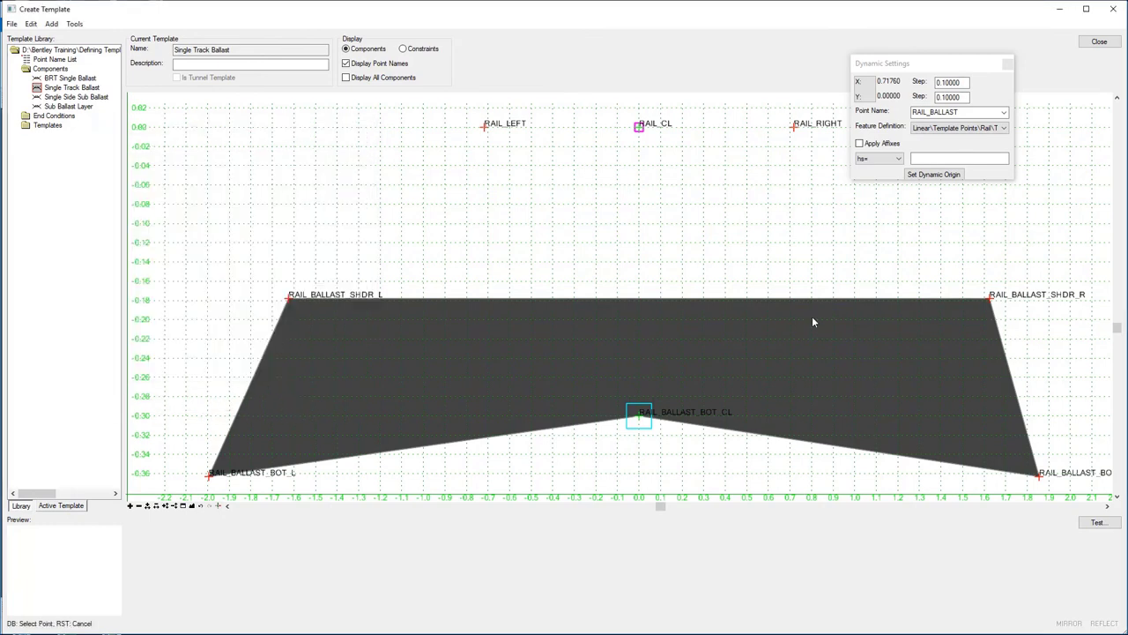
click(988, 303)
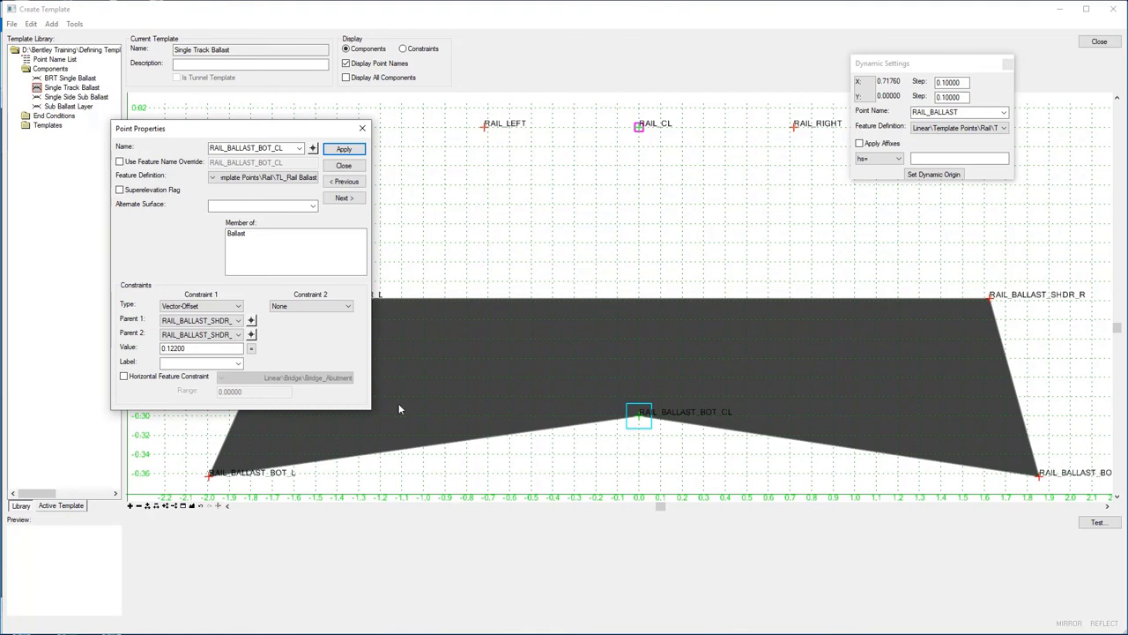
Step: Set RAIL_BALLAST_BOT_CL's Vector-Offset value to 0.11857 and apply it
click(190, 349)
drag(189, 349, 175, 349)
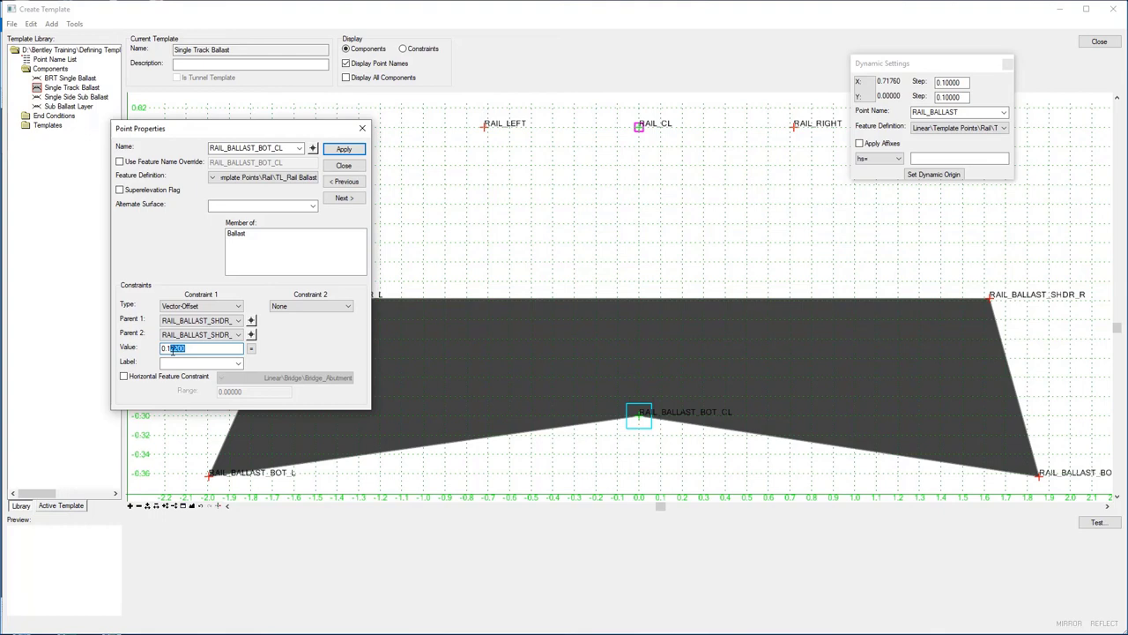
text(1857)
click(344, 149)
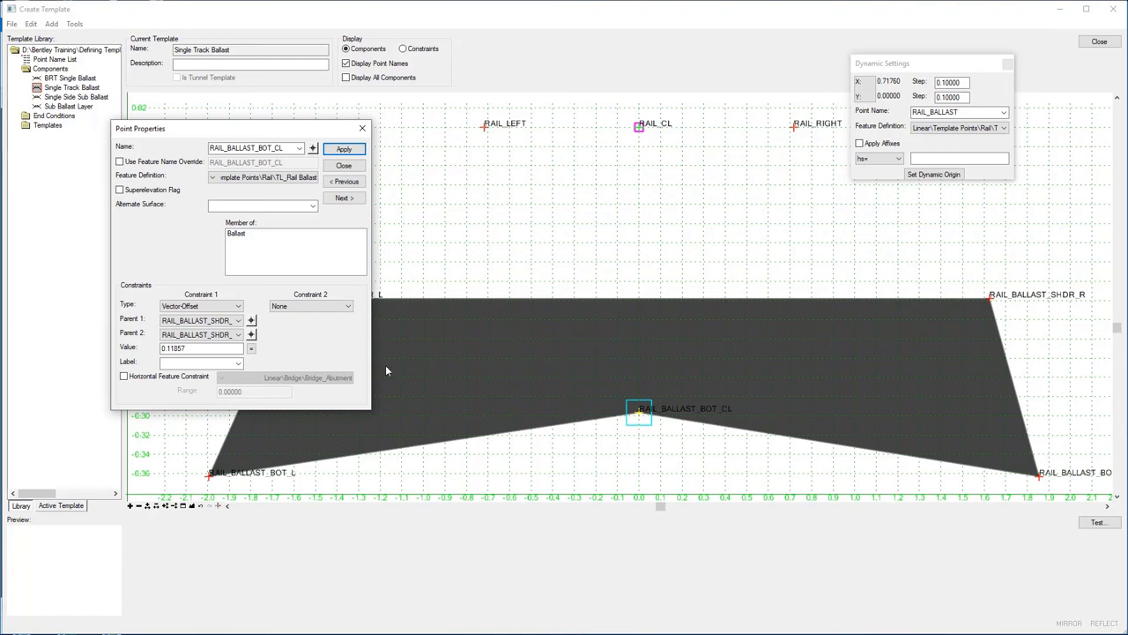
Step: Add a Horizontal second constraint to RAIL_BALLAST_BOT_CL with parent RAIL_CL and value 0.00000, and apply it
click(348, 307)
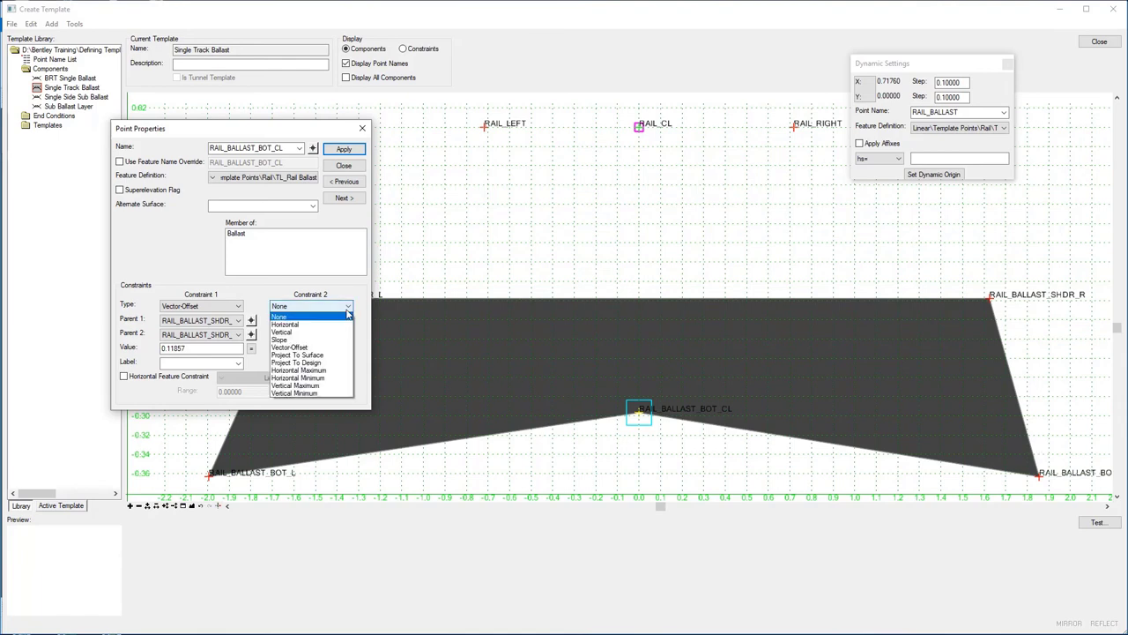
click(329, 324)
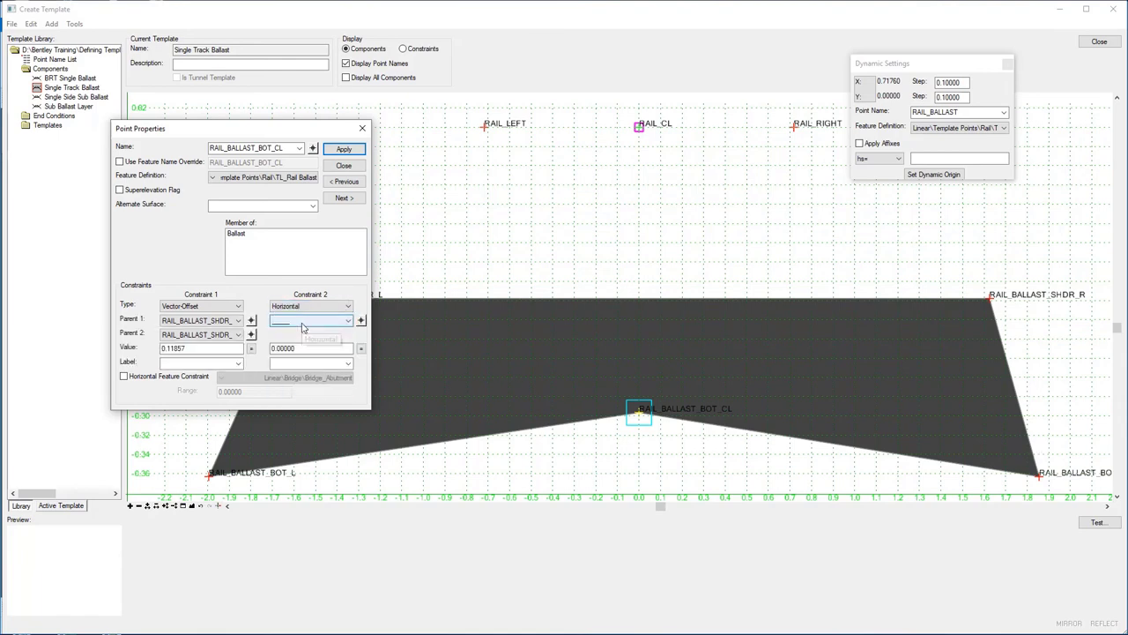
click(361, 322)
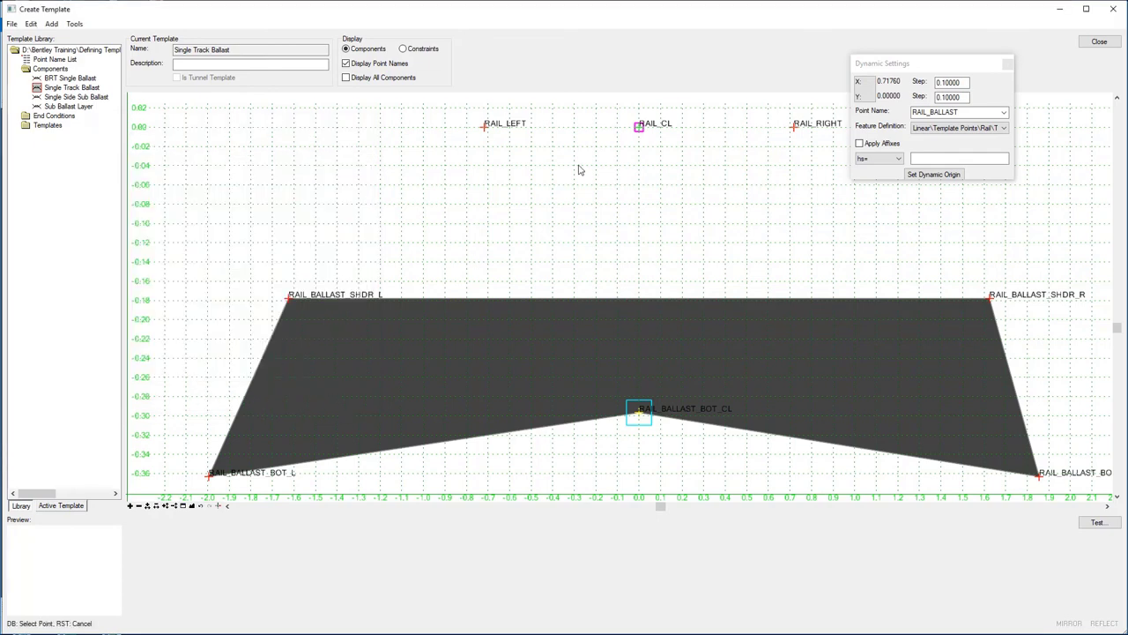
click(640, 127)
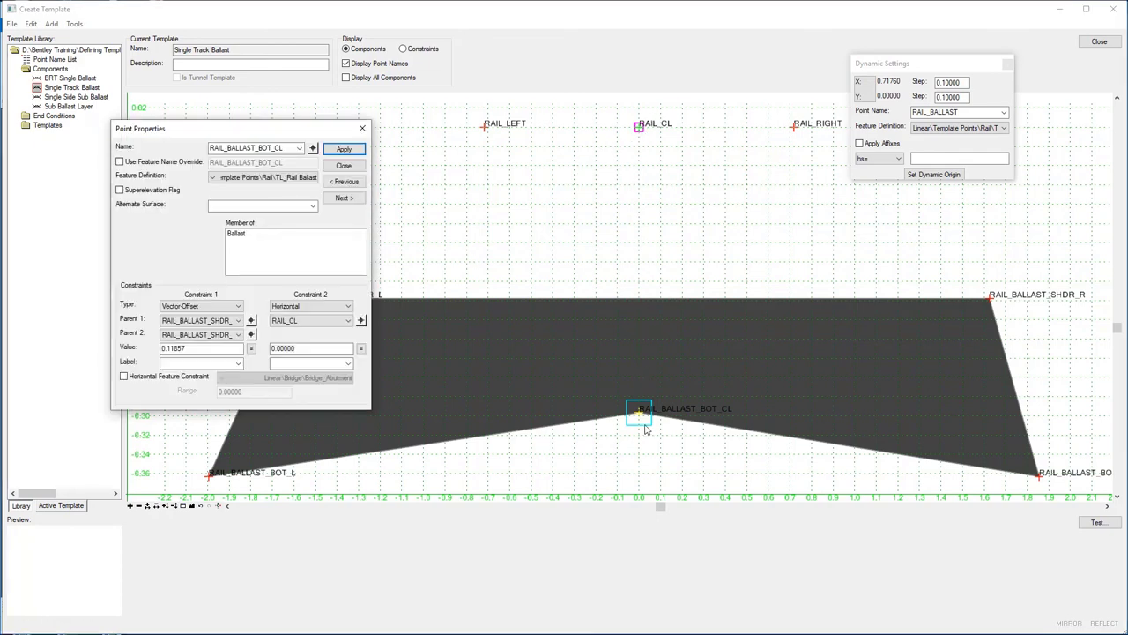
click(344, 150)
Step: Switch to RAIL_BALLAST_BOT_R and change its second constraint to Slope with parent RAIL_BALLAST_SHDR_R
click(313, 150)
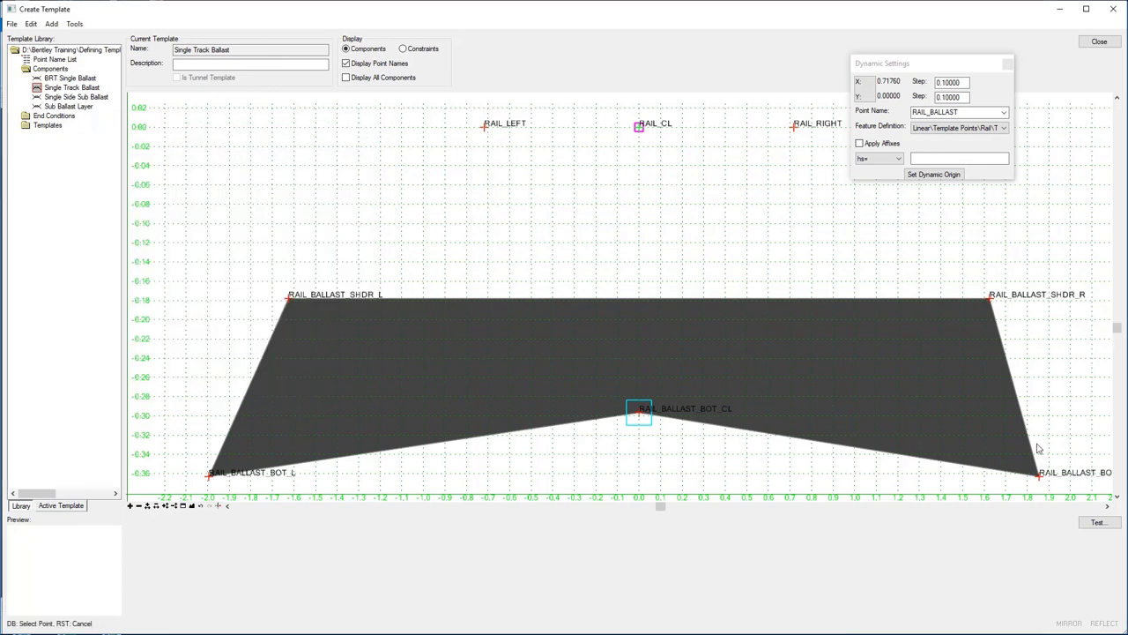
click(1038, 476)
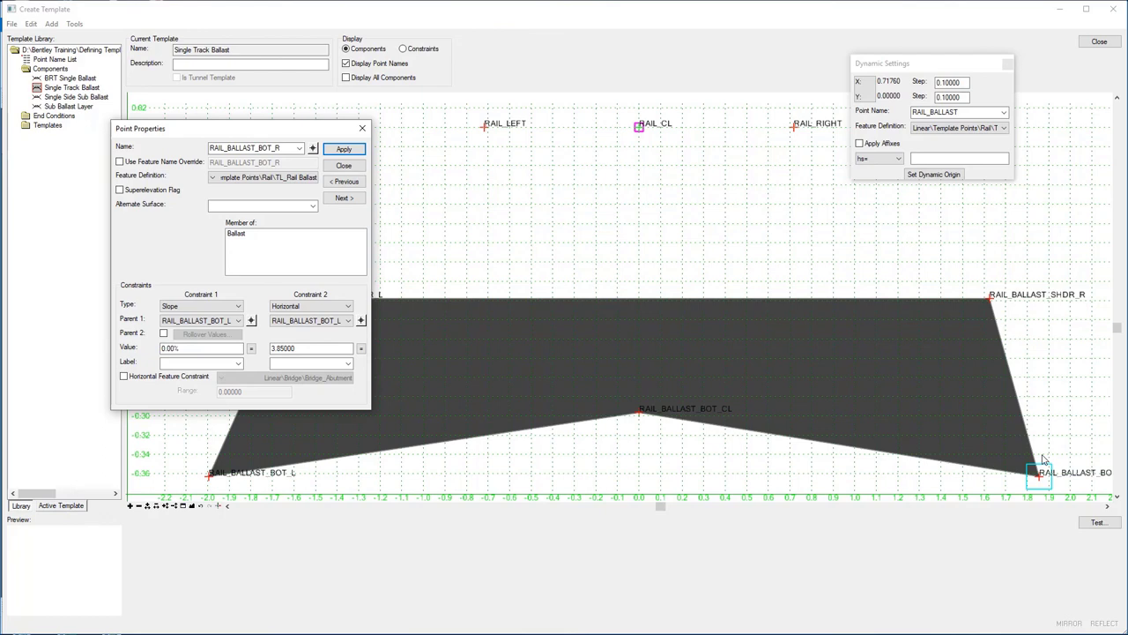
click(348, 308)
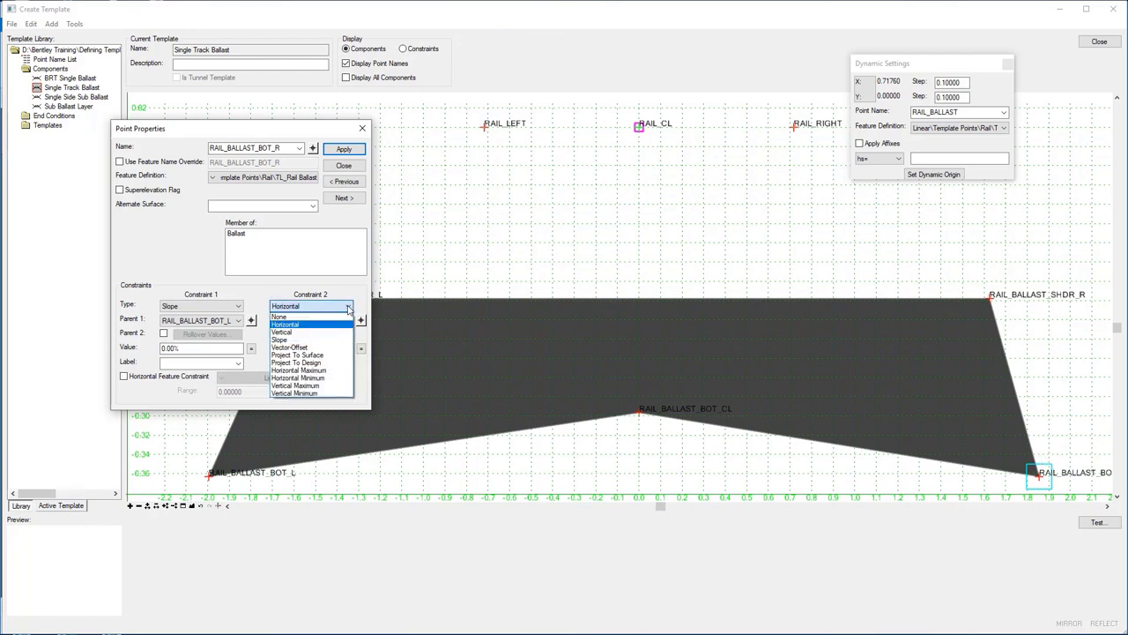
click(279, 340)
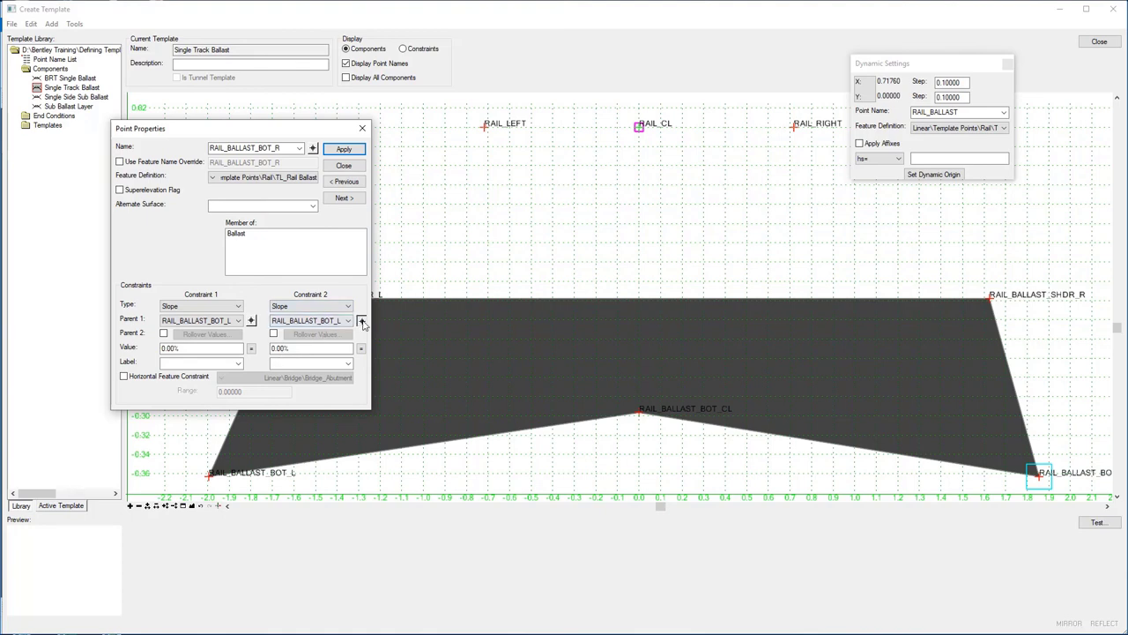
click(361, 320)
click(989, 301)
Step: Set RAIL_BALLAST_BOT_R's second Slope constraint to -50.00%, apply it, close the point properties and save the template library
drag(302, 349, 236, 349)
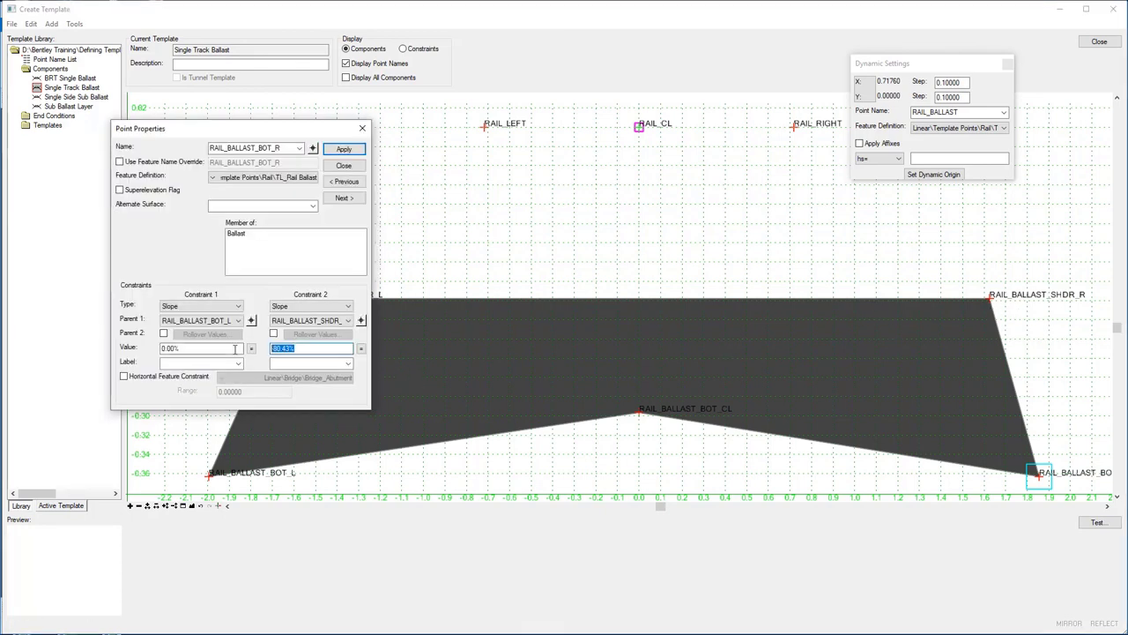
text(-50.0)
click(342, 152)
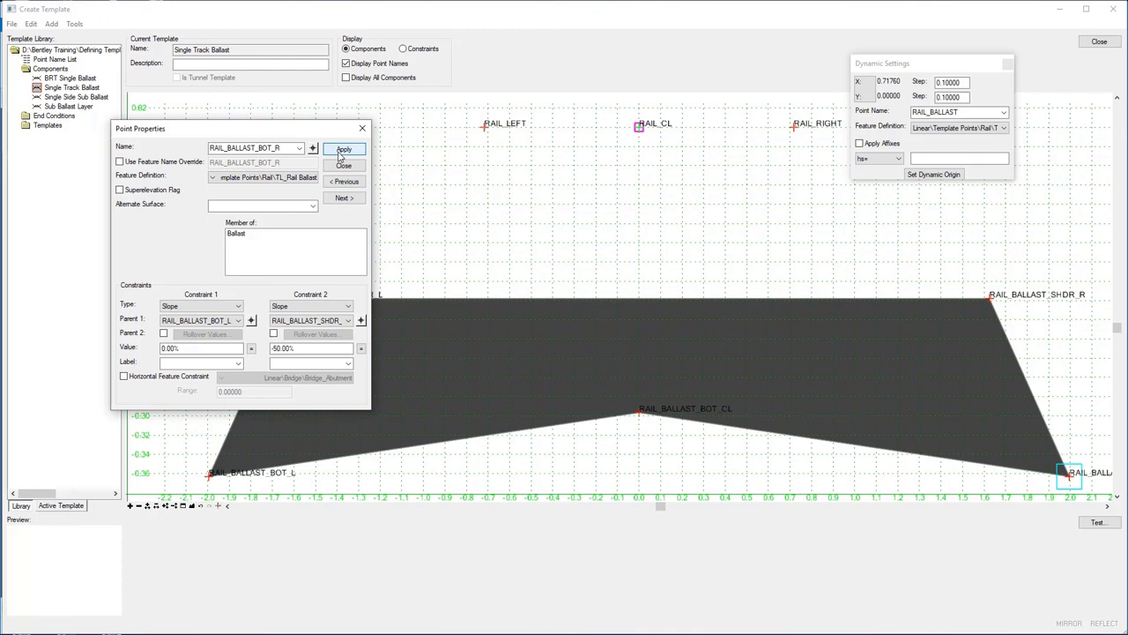
click(344, 166)
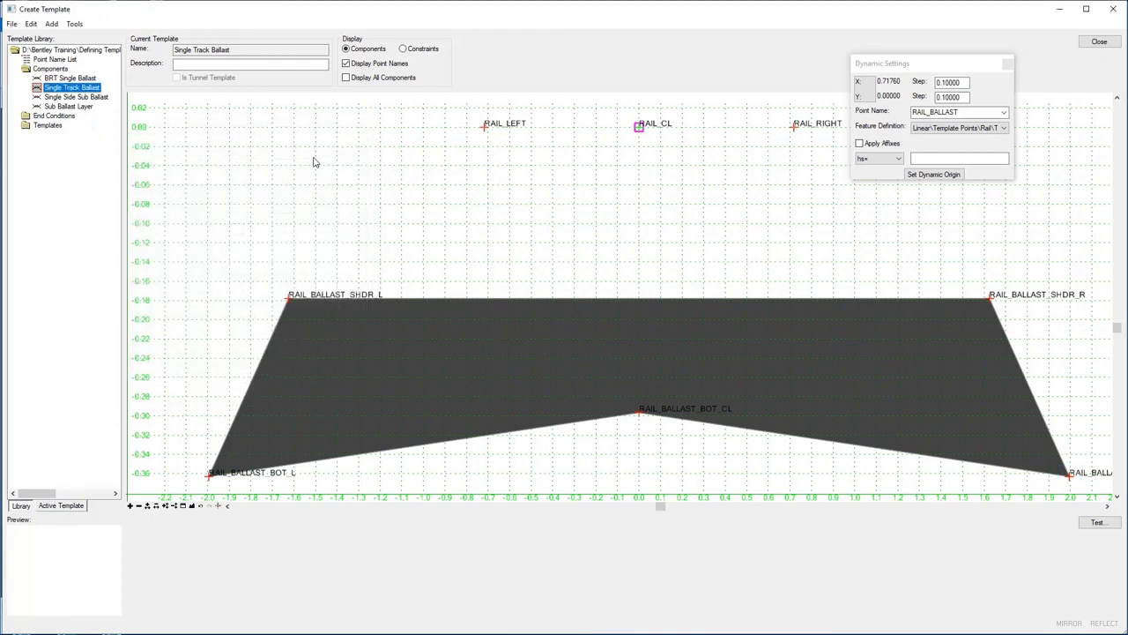
click(13, 24)
click(30, 62)
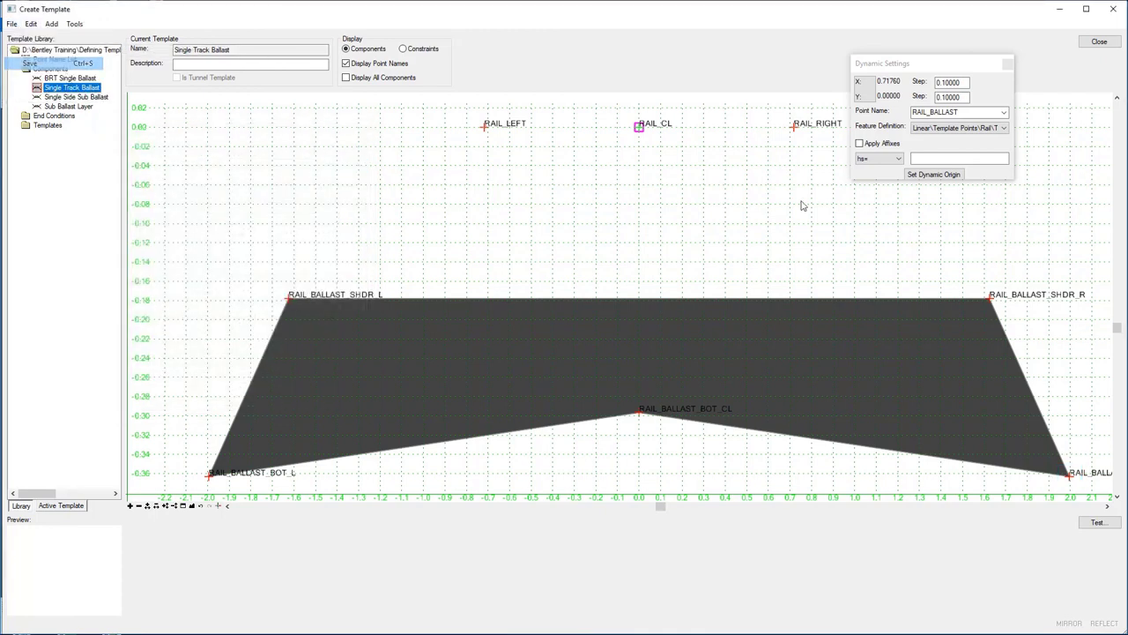